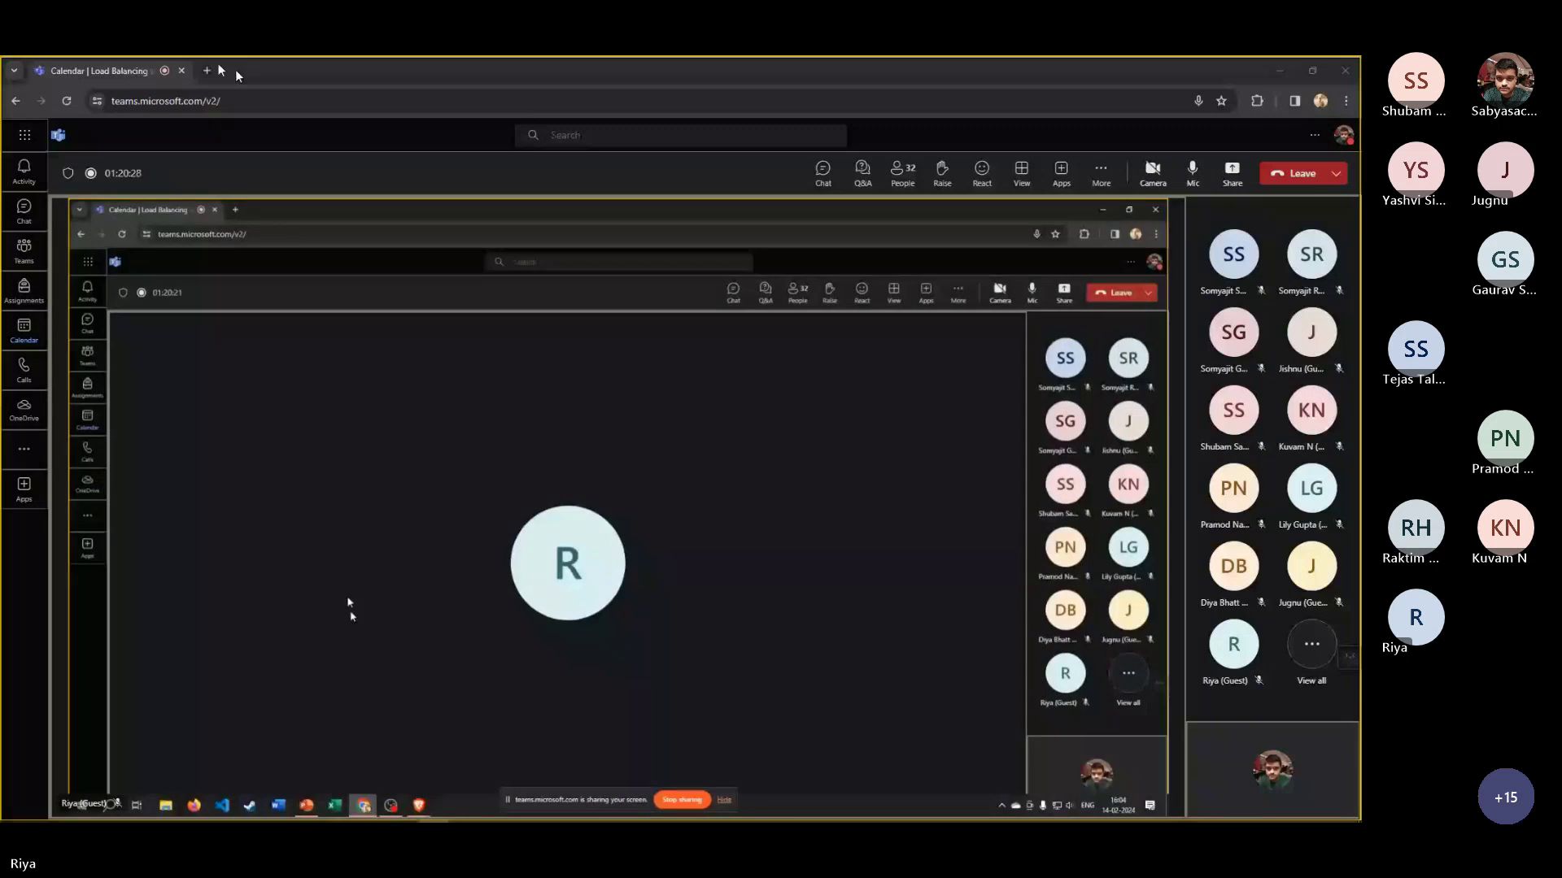
- Open a new browser tab and check the shared screen by switching between it and the Teams meeting
click(207, 71)
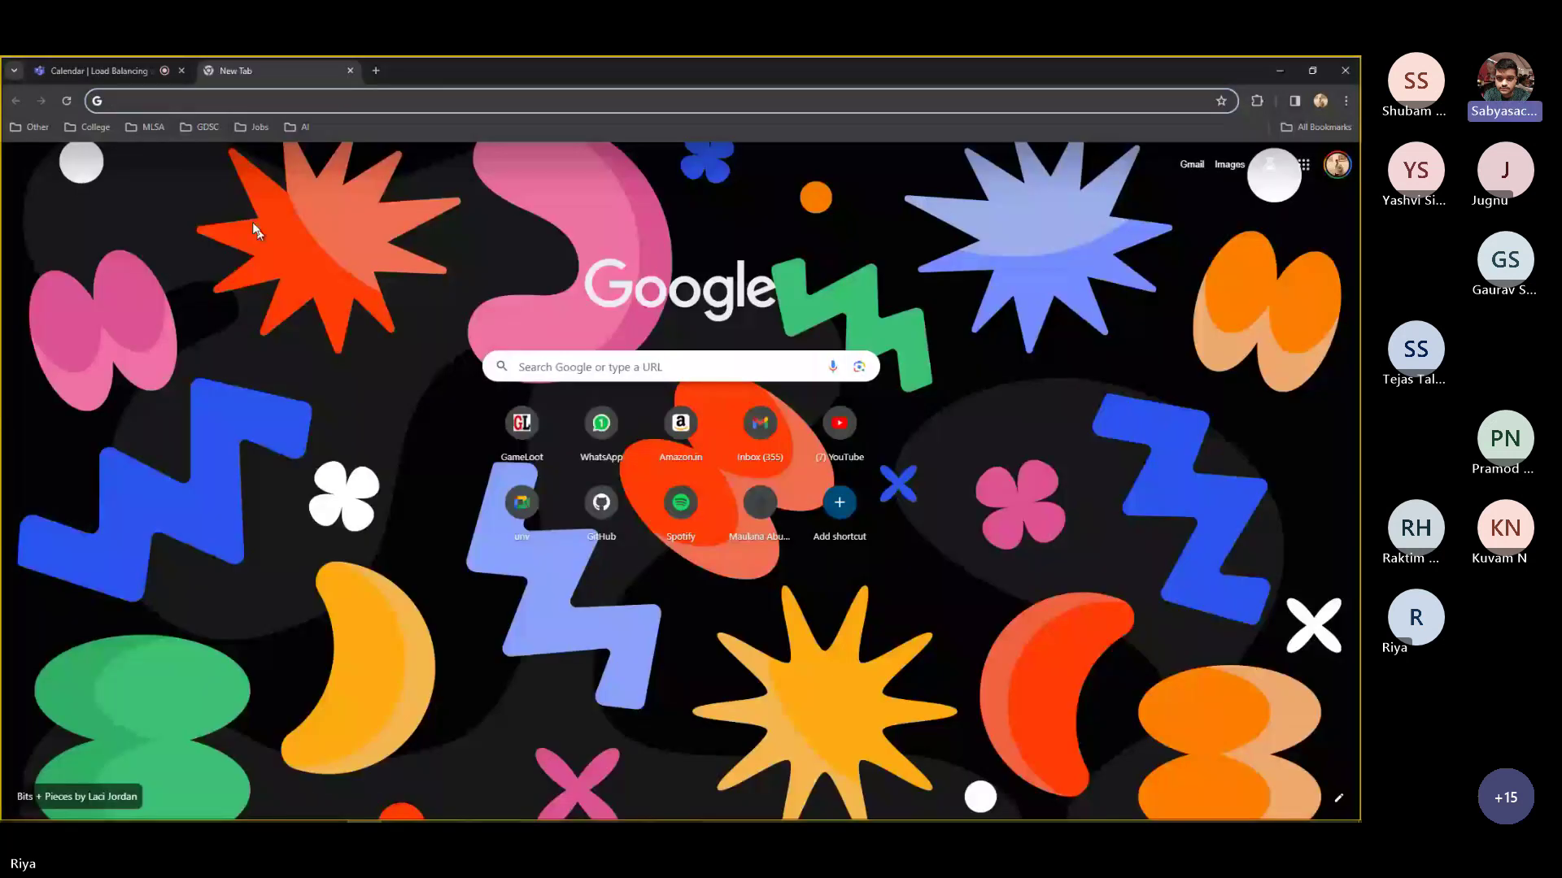
click(101, 70)
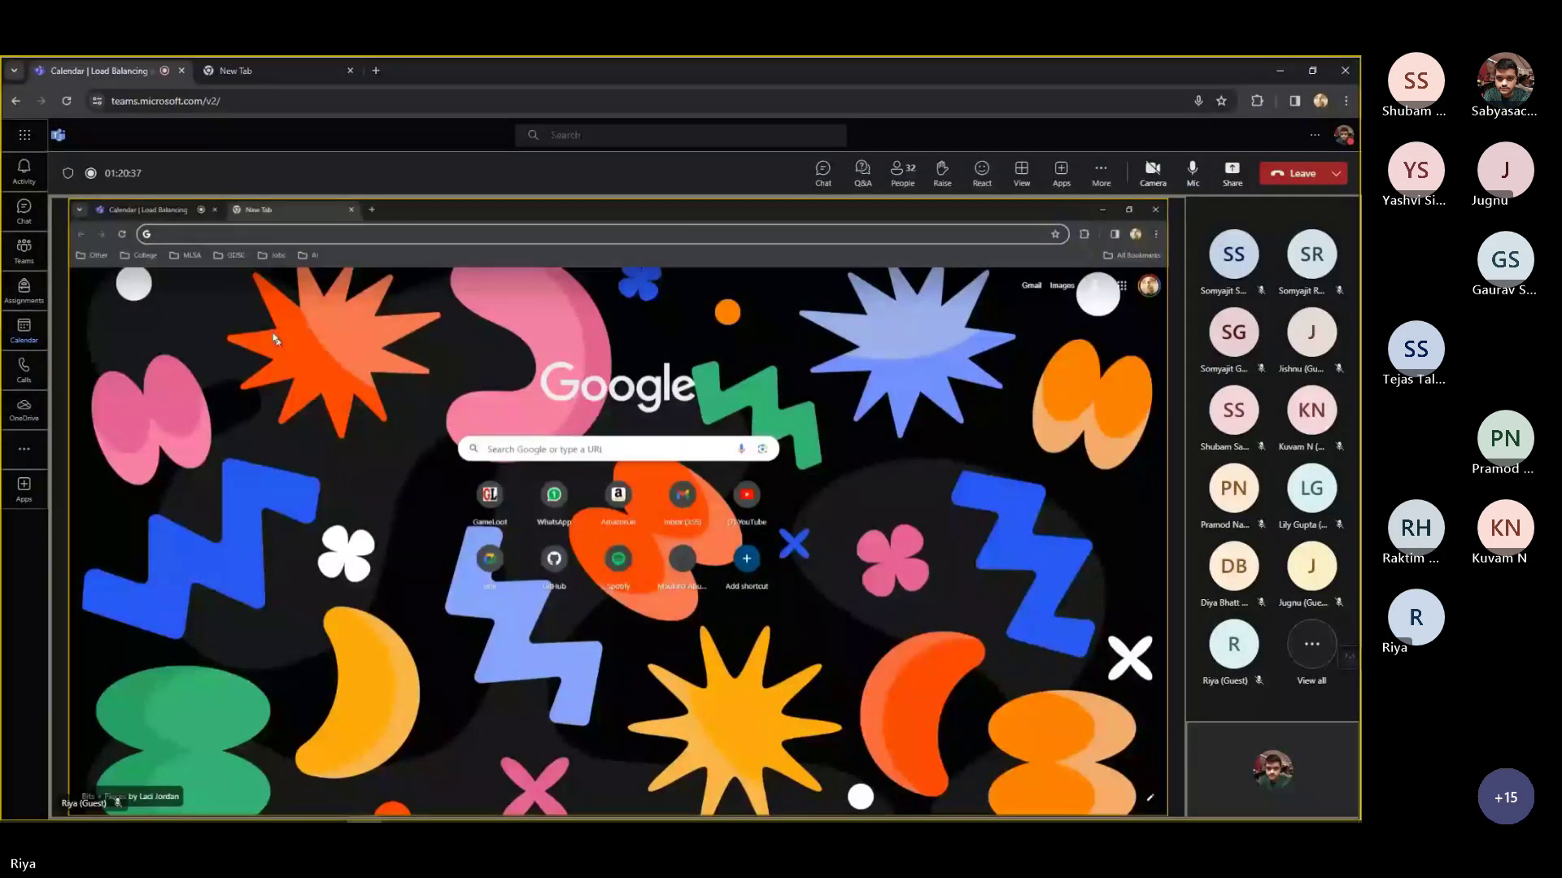
click(251, 77)
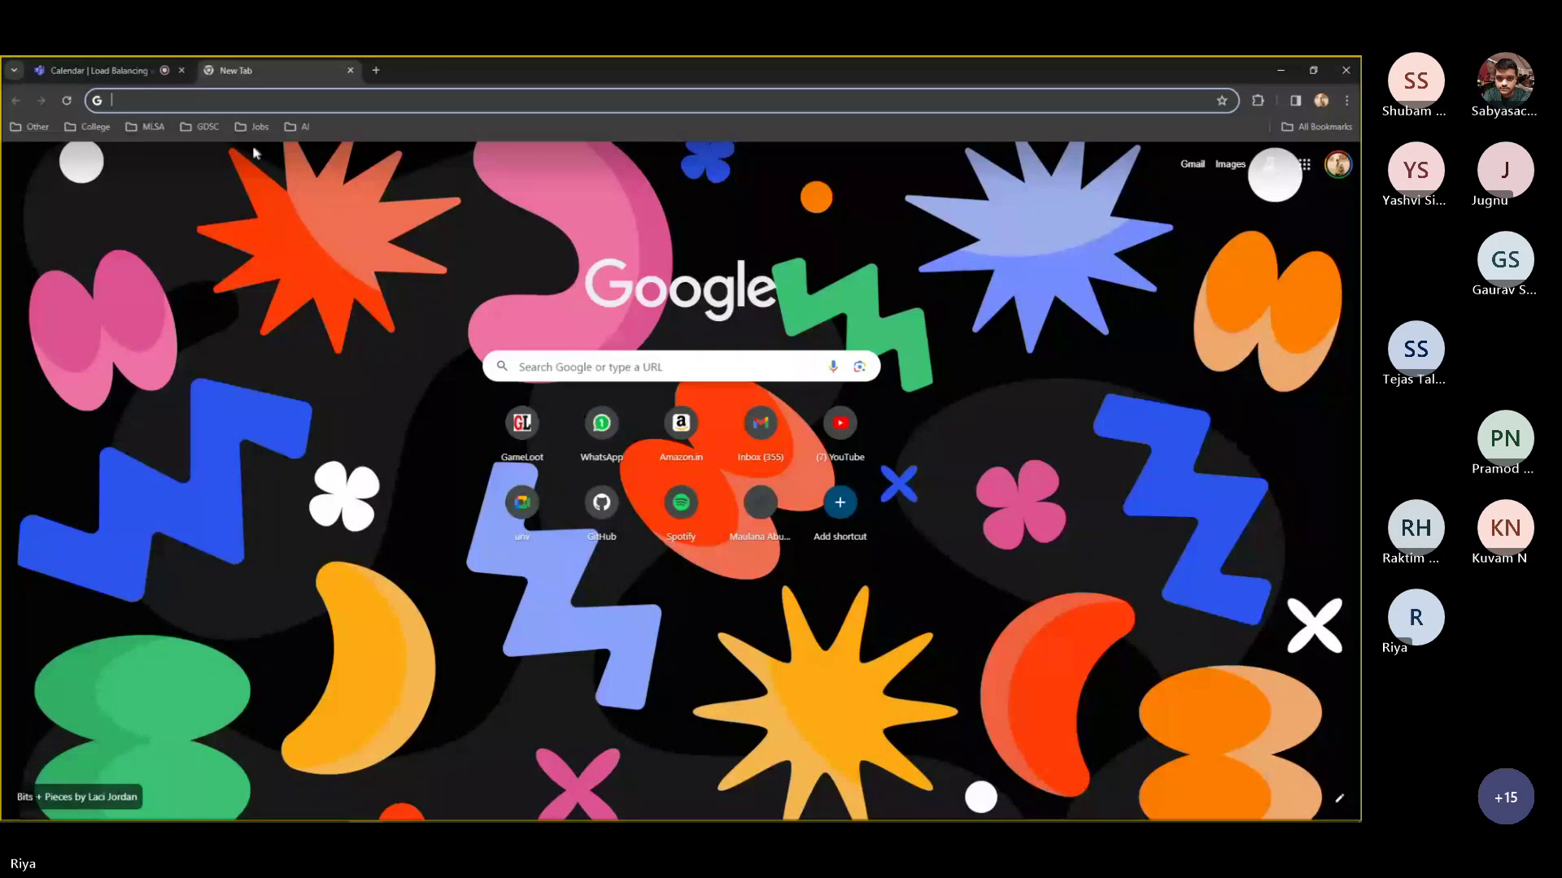
click(106, 71)
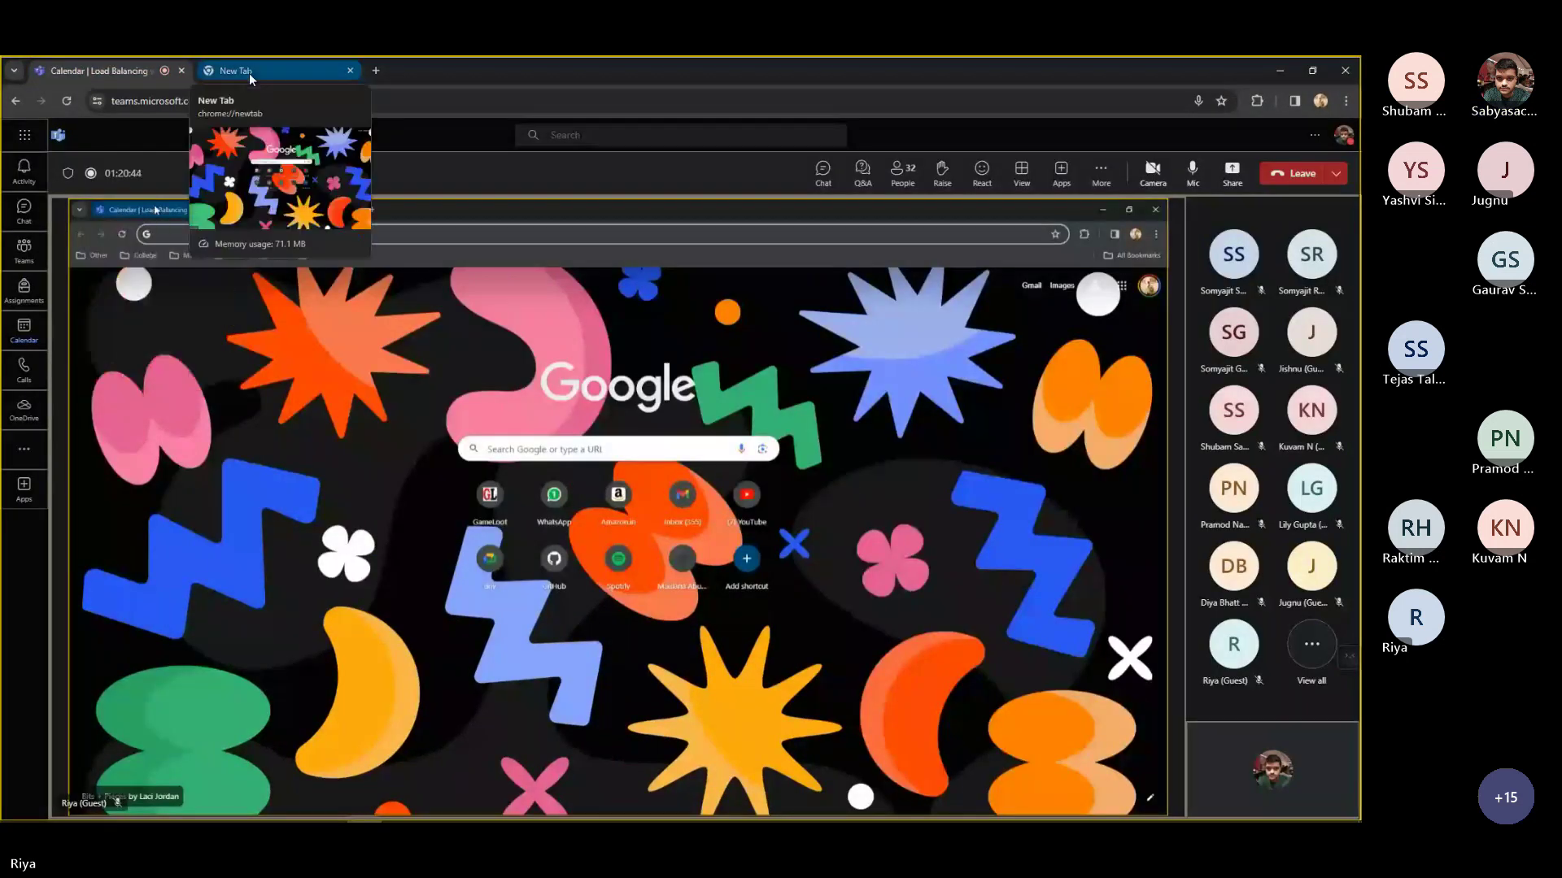
click(249, 74)
click(122, 72)
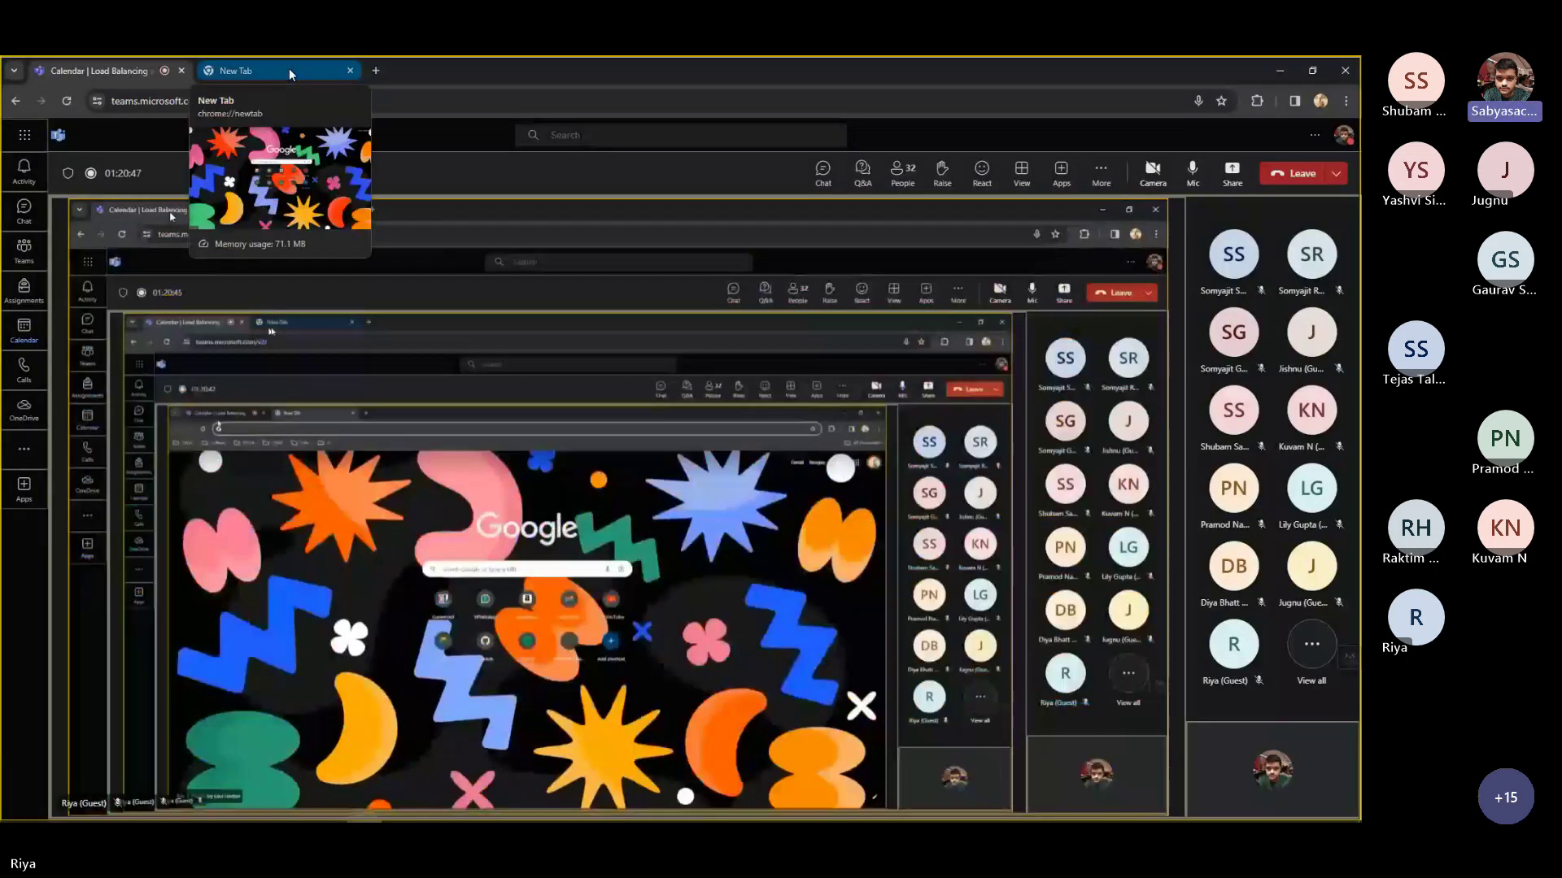
click(290, 70)
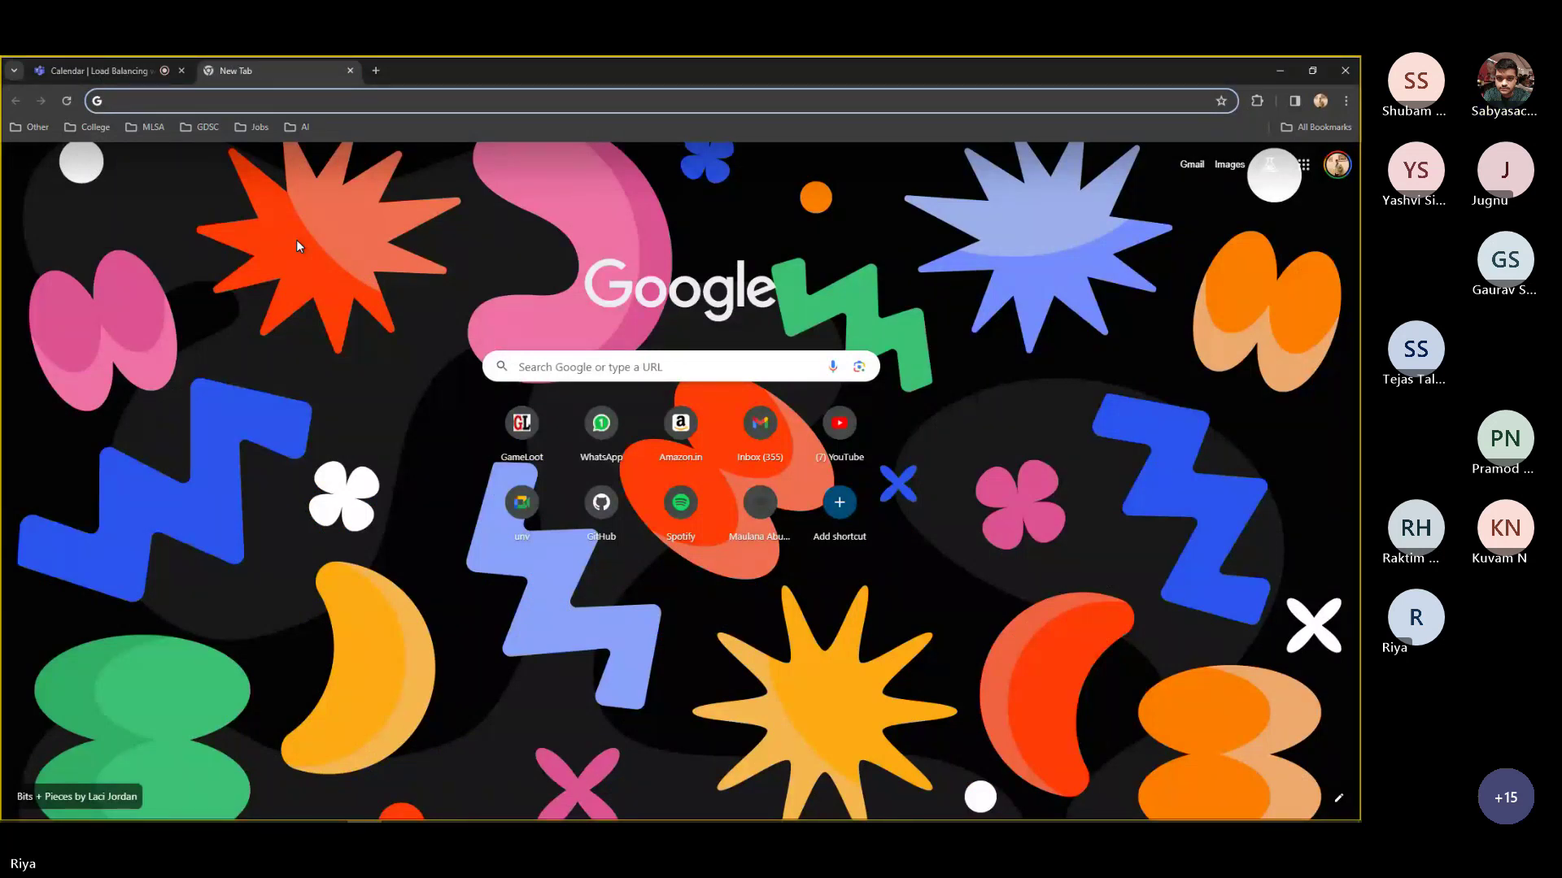
- Load the Azure portal home page at portal.azure.com/#home in the new tab
text(portal.azure.com/#home)
key(Return)
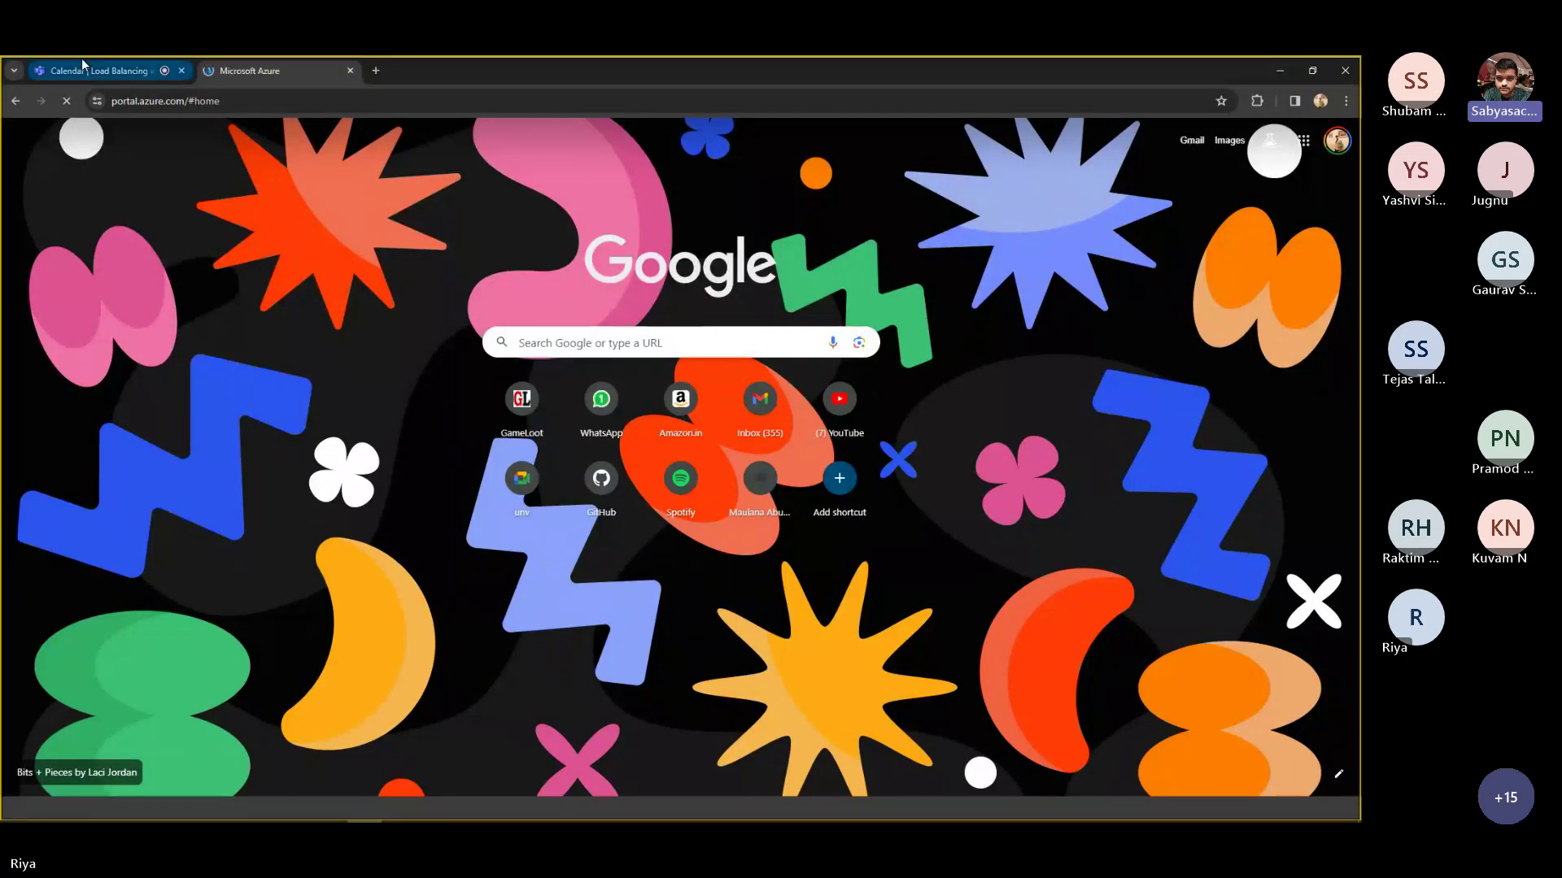
click(102, 71)
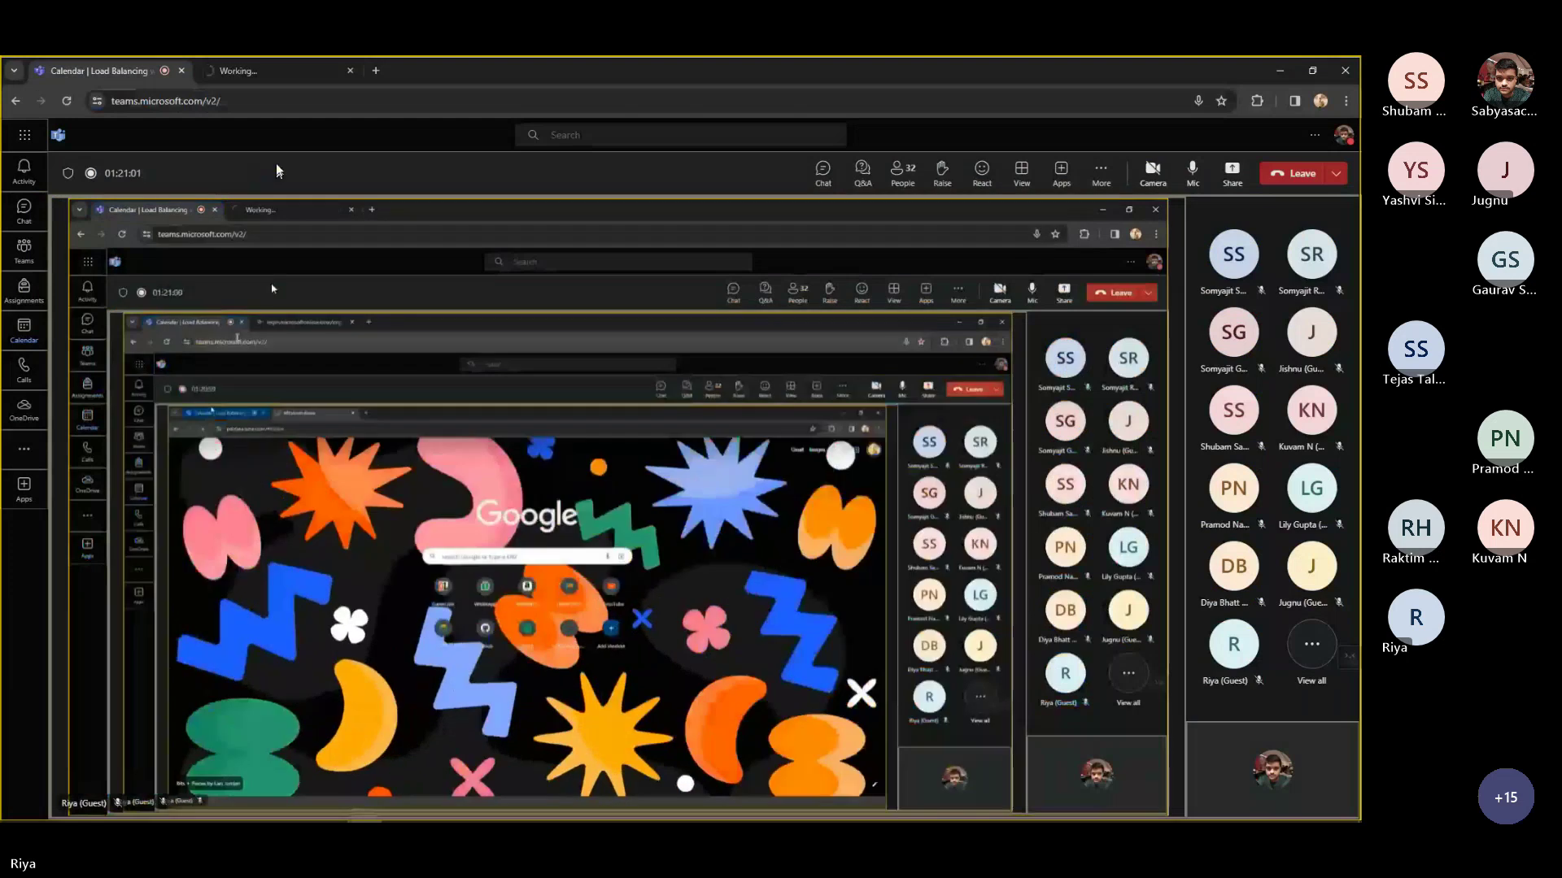
click(274, 71)
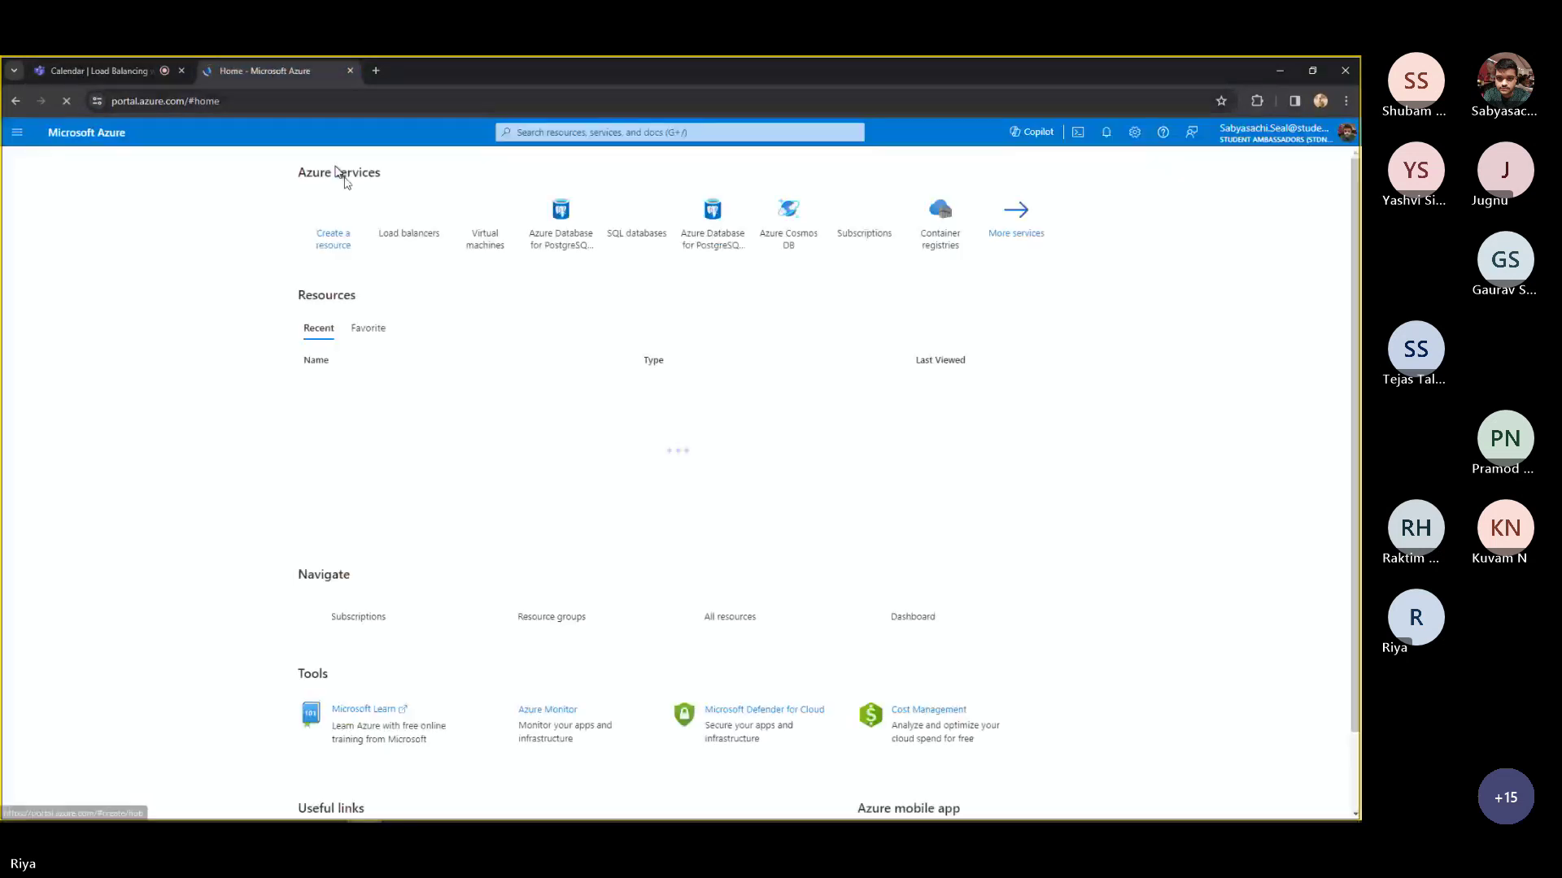
- Begin a load balancer named TestLB in resource group GitHubApps, look at its frontend IP configuration, and return to the portal home
click(408, 254)
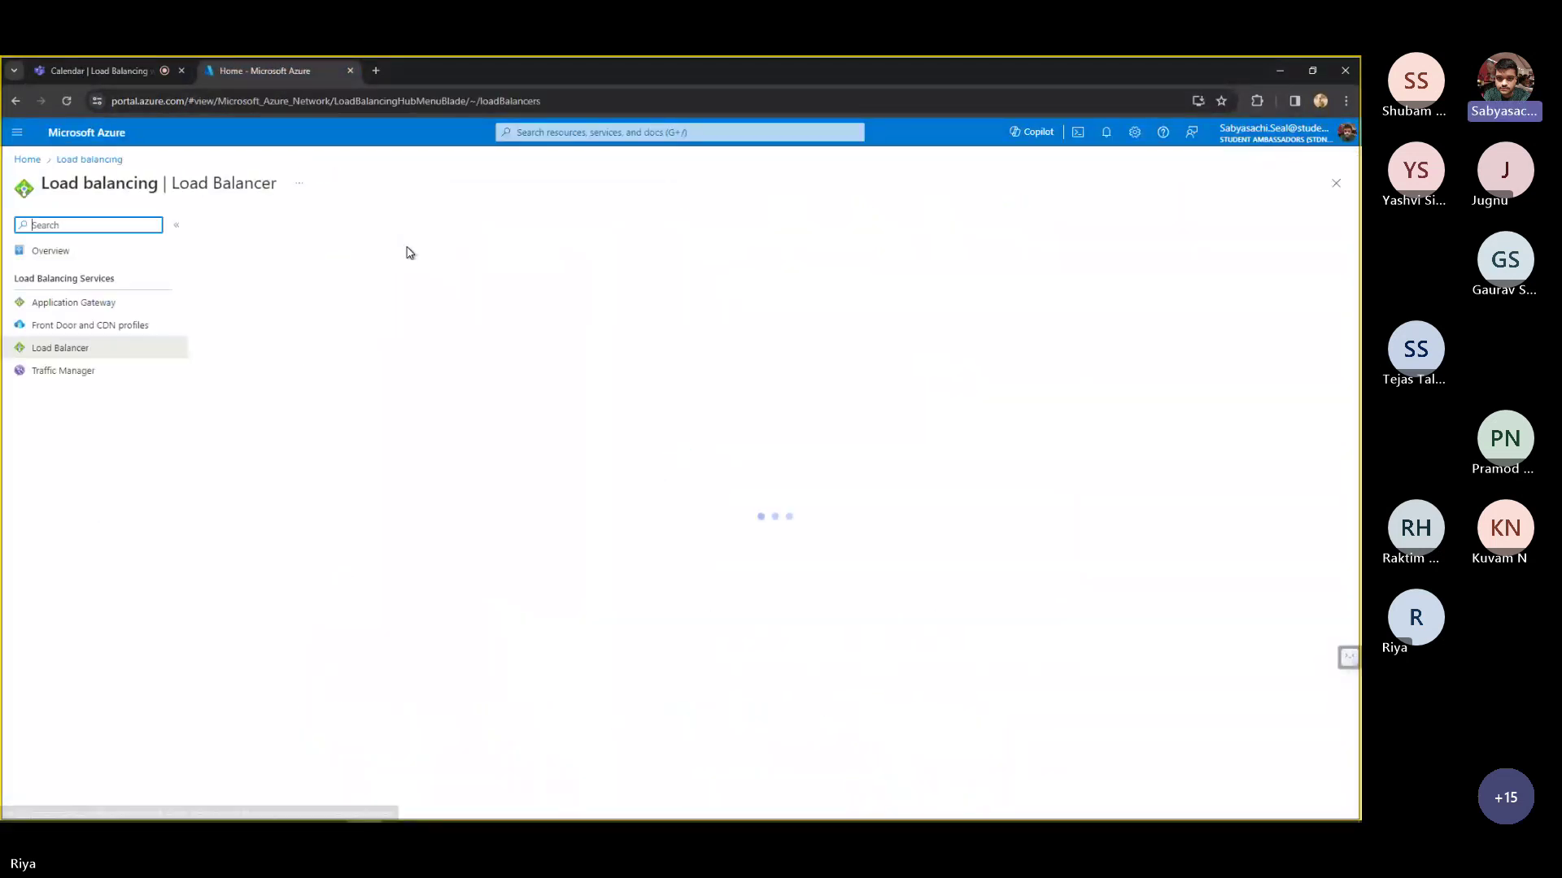
click(774, 540)
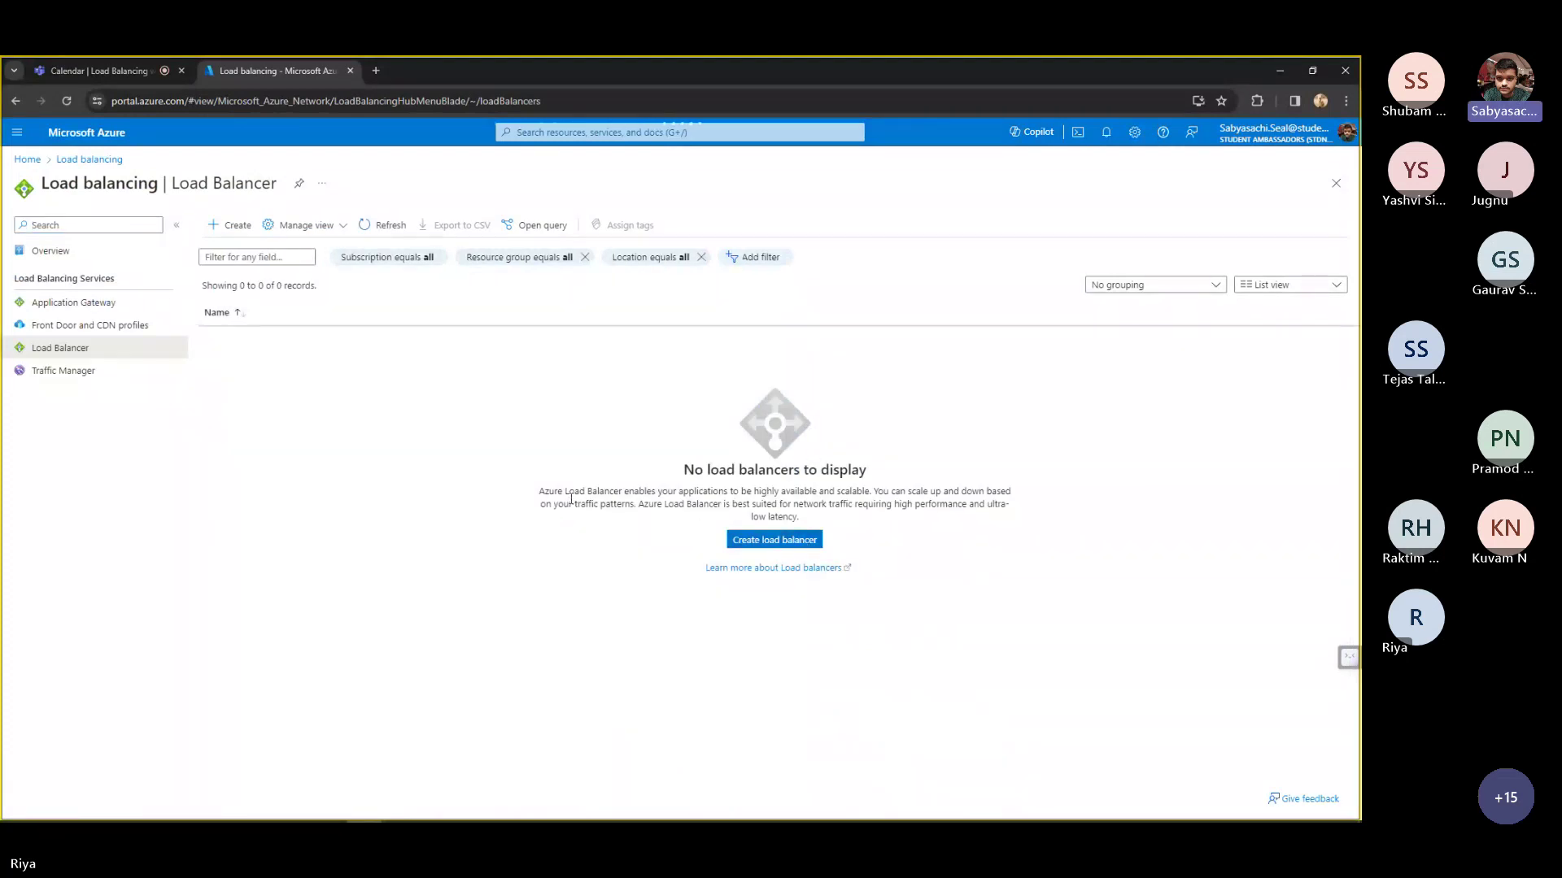
click(268, 392)
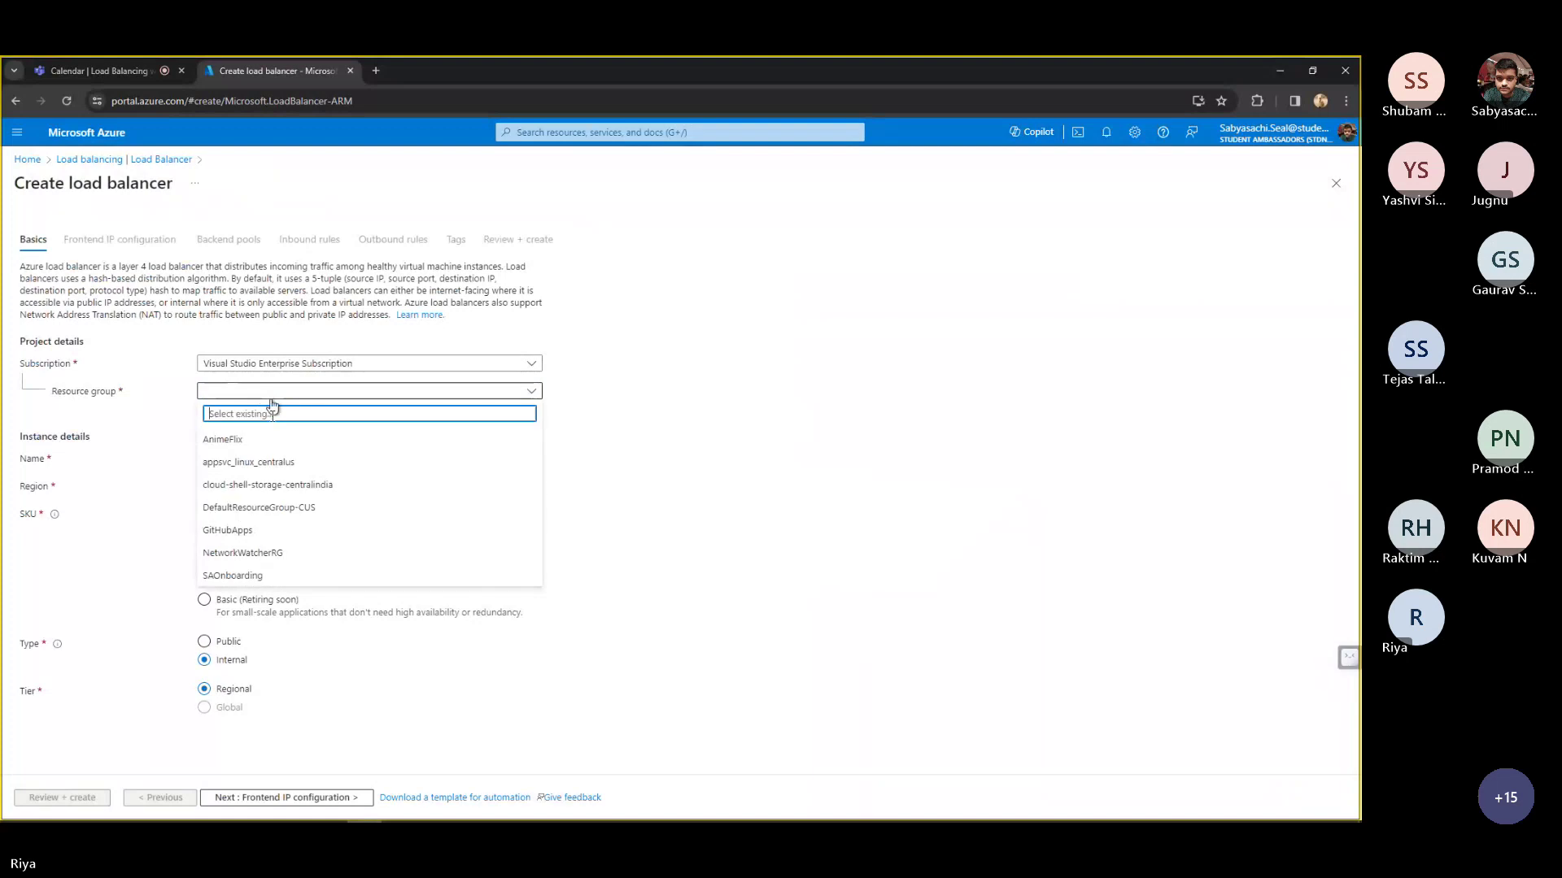
click(236, 530)
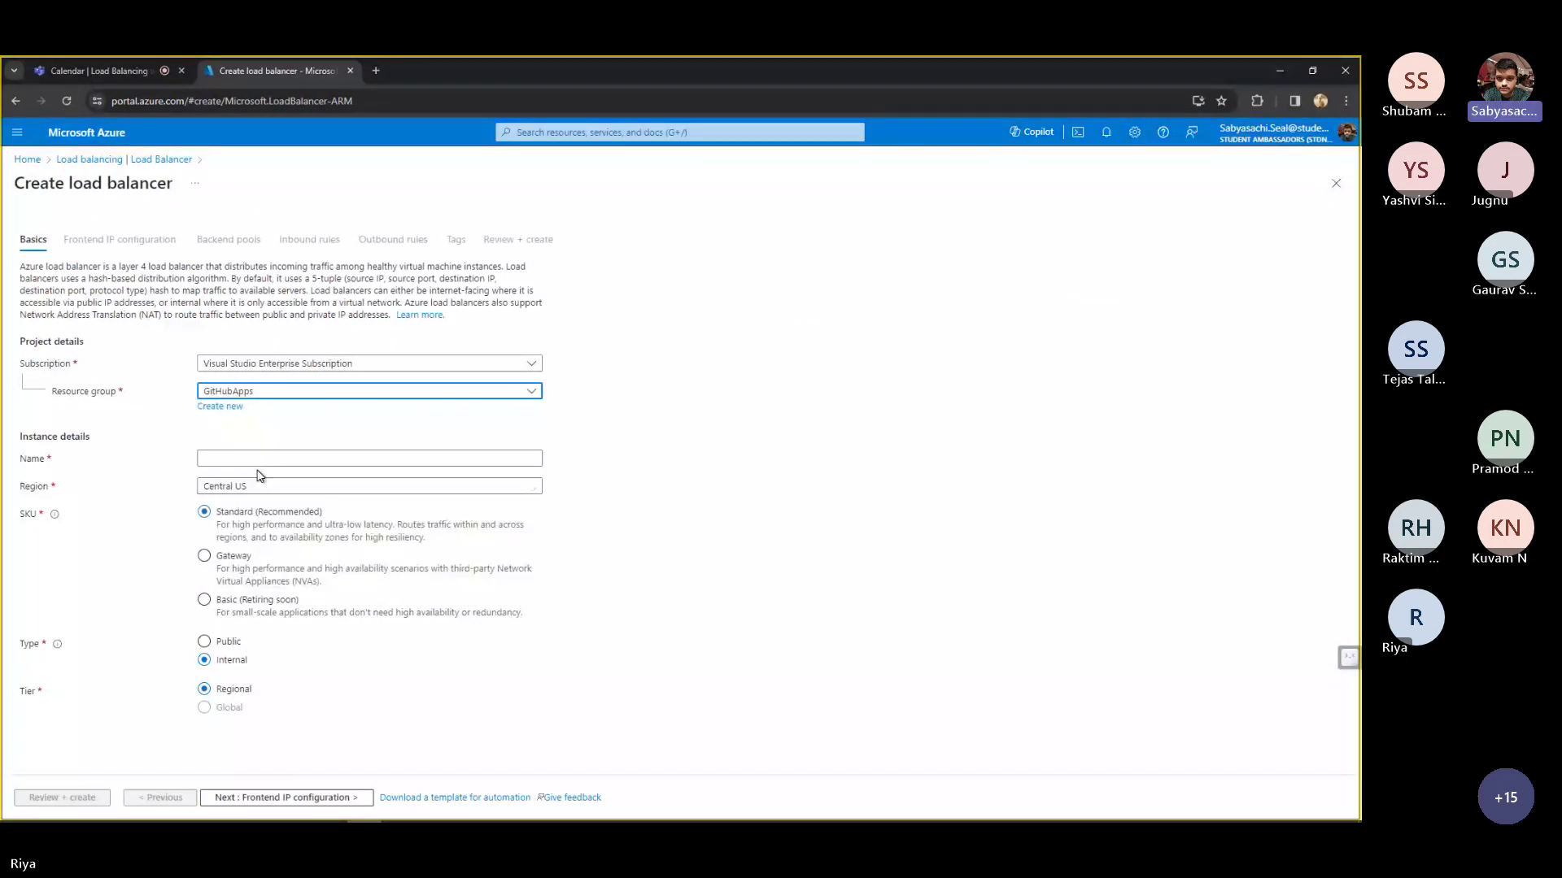
click(257, 460)
text(TestLB)
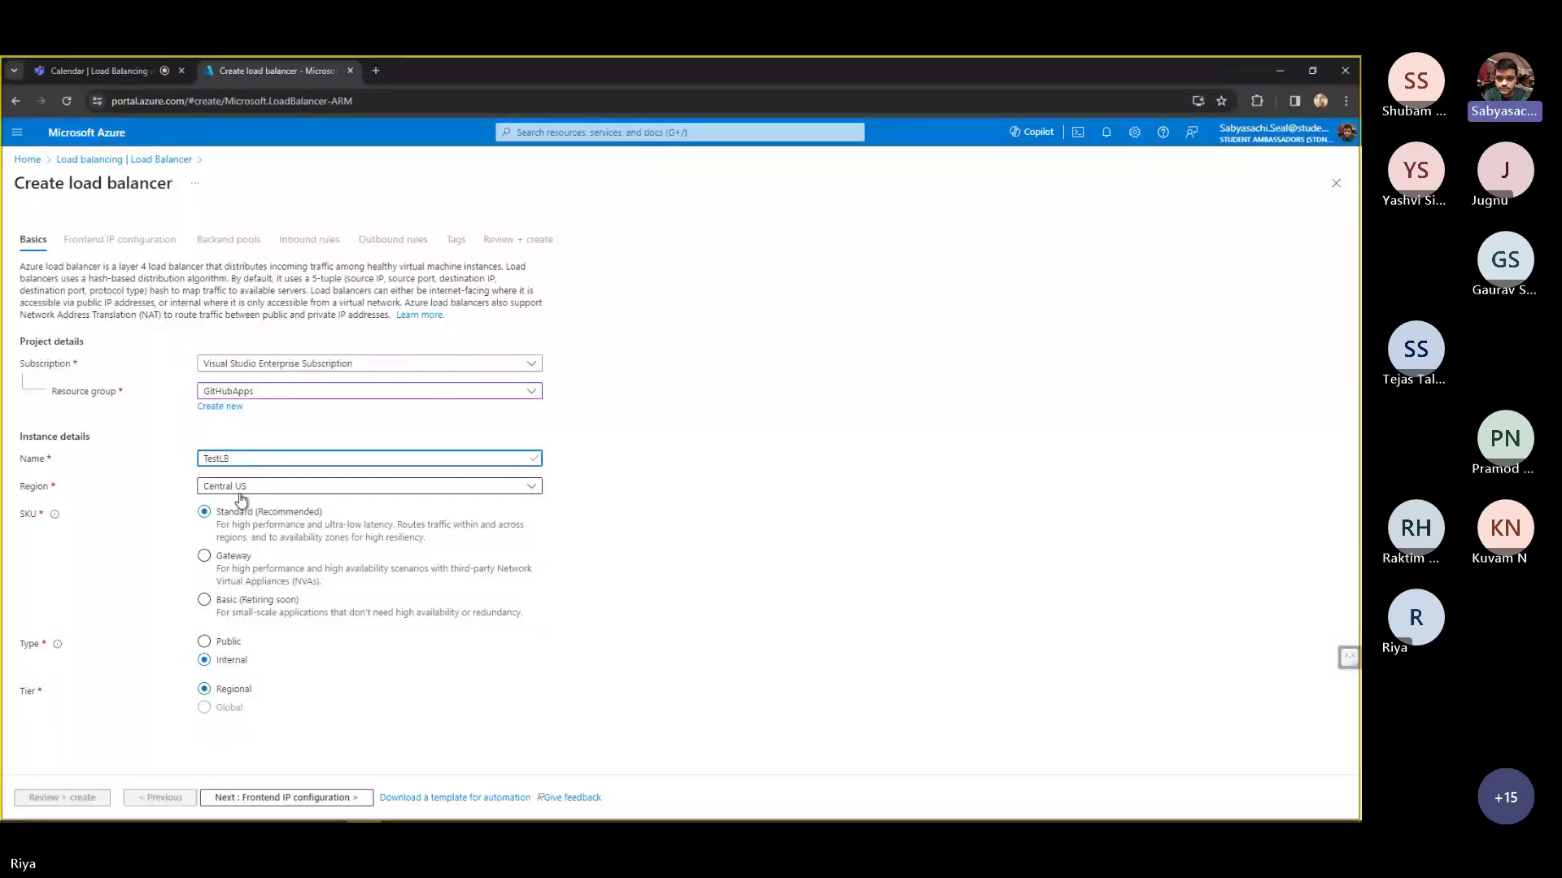
click(247, 600)
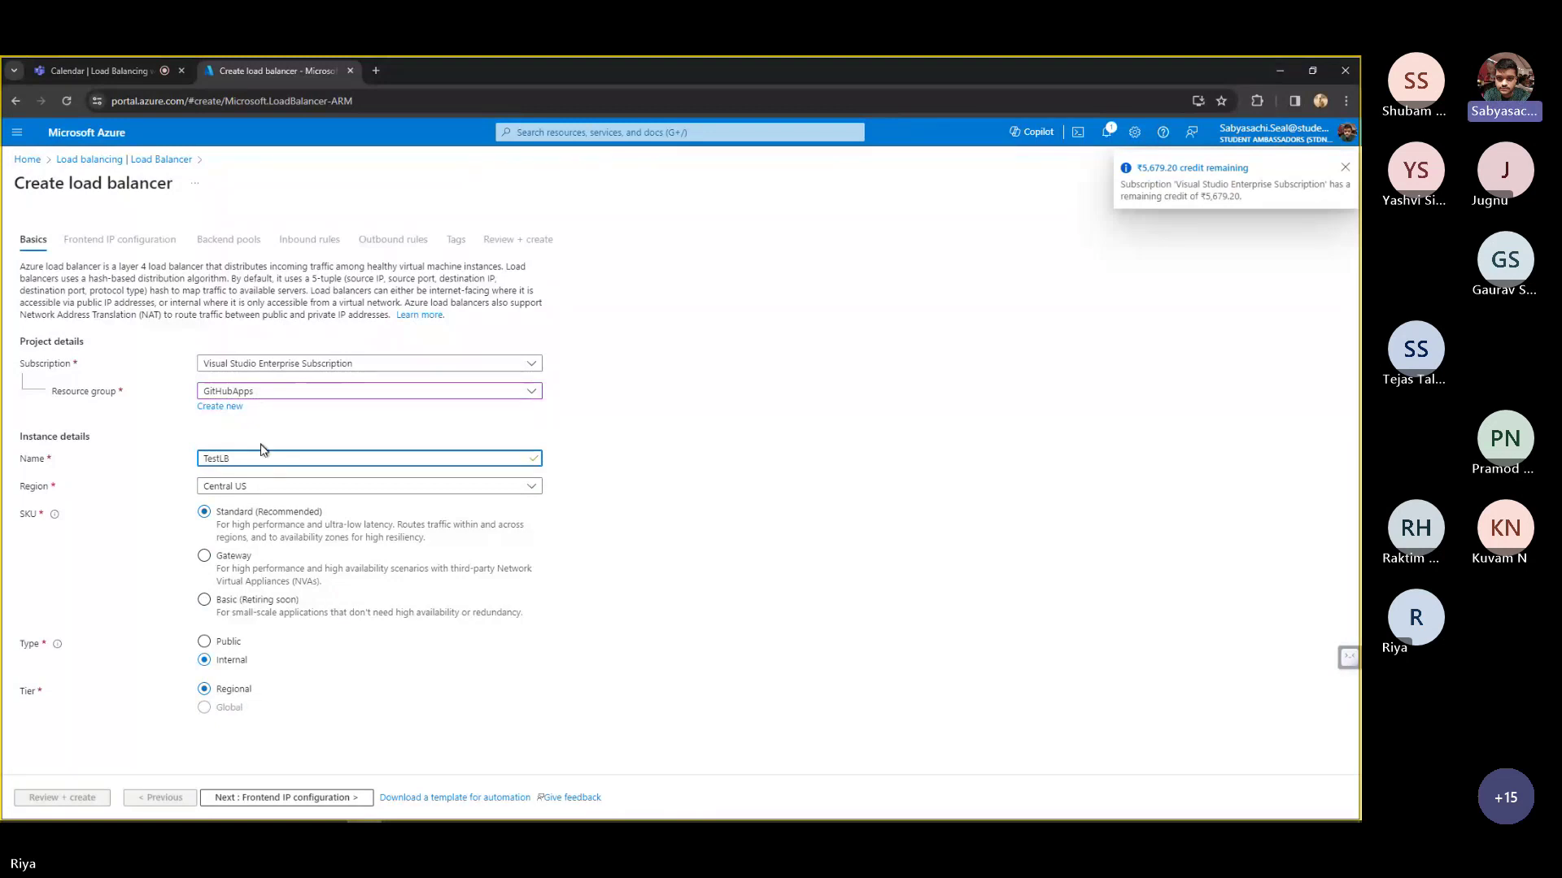
click(286, 797)
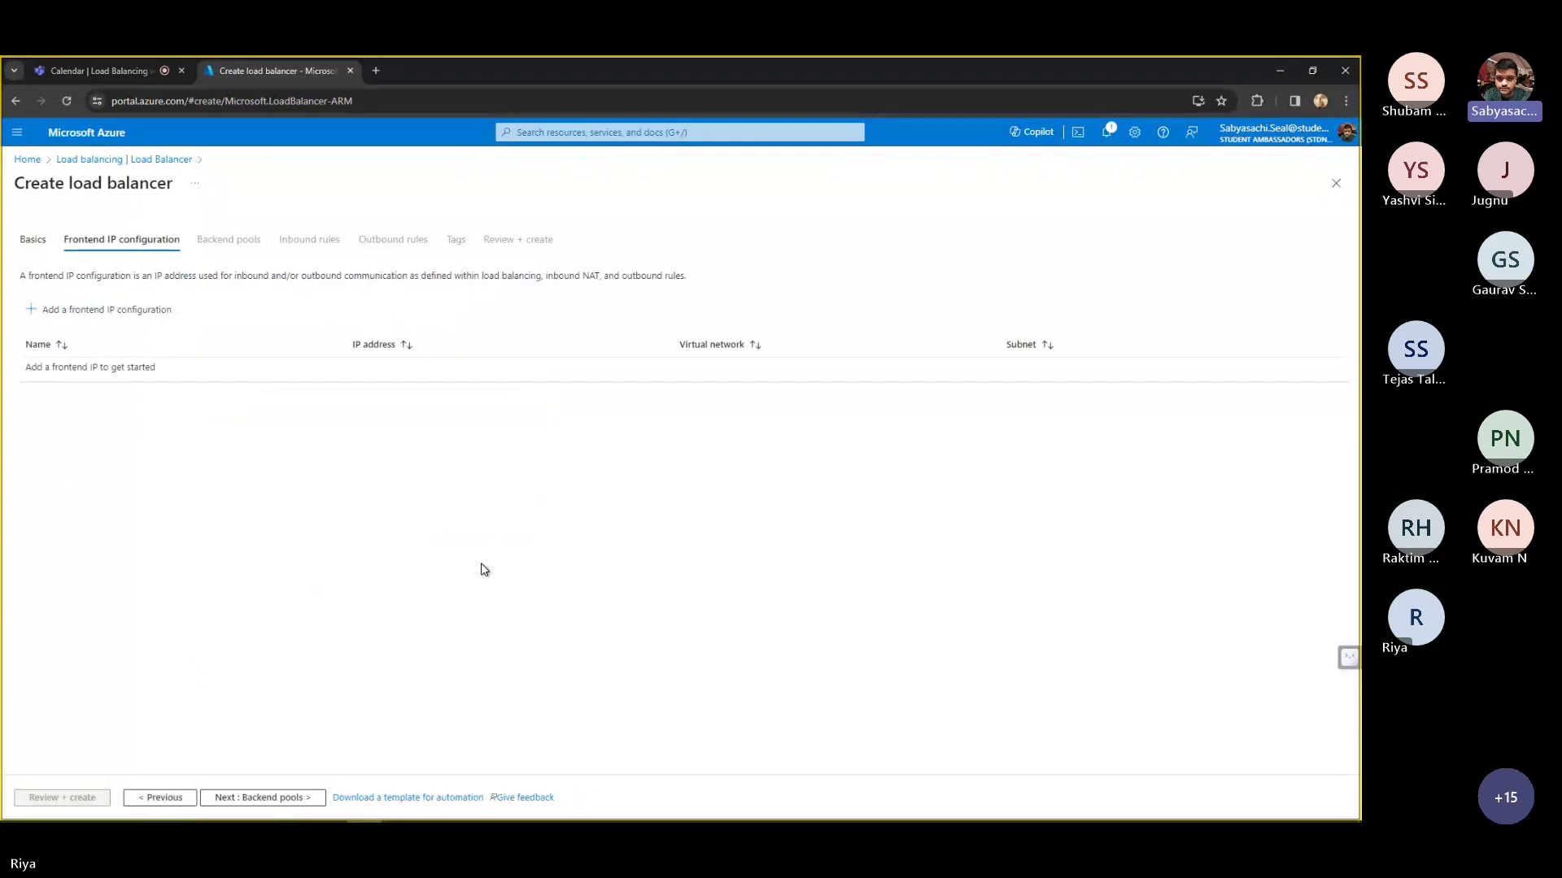
click(33, 162)
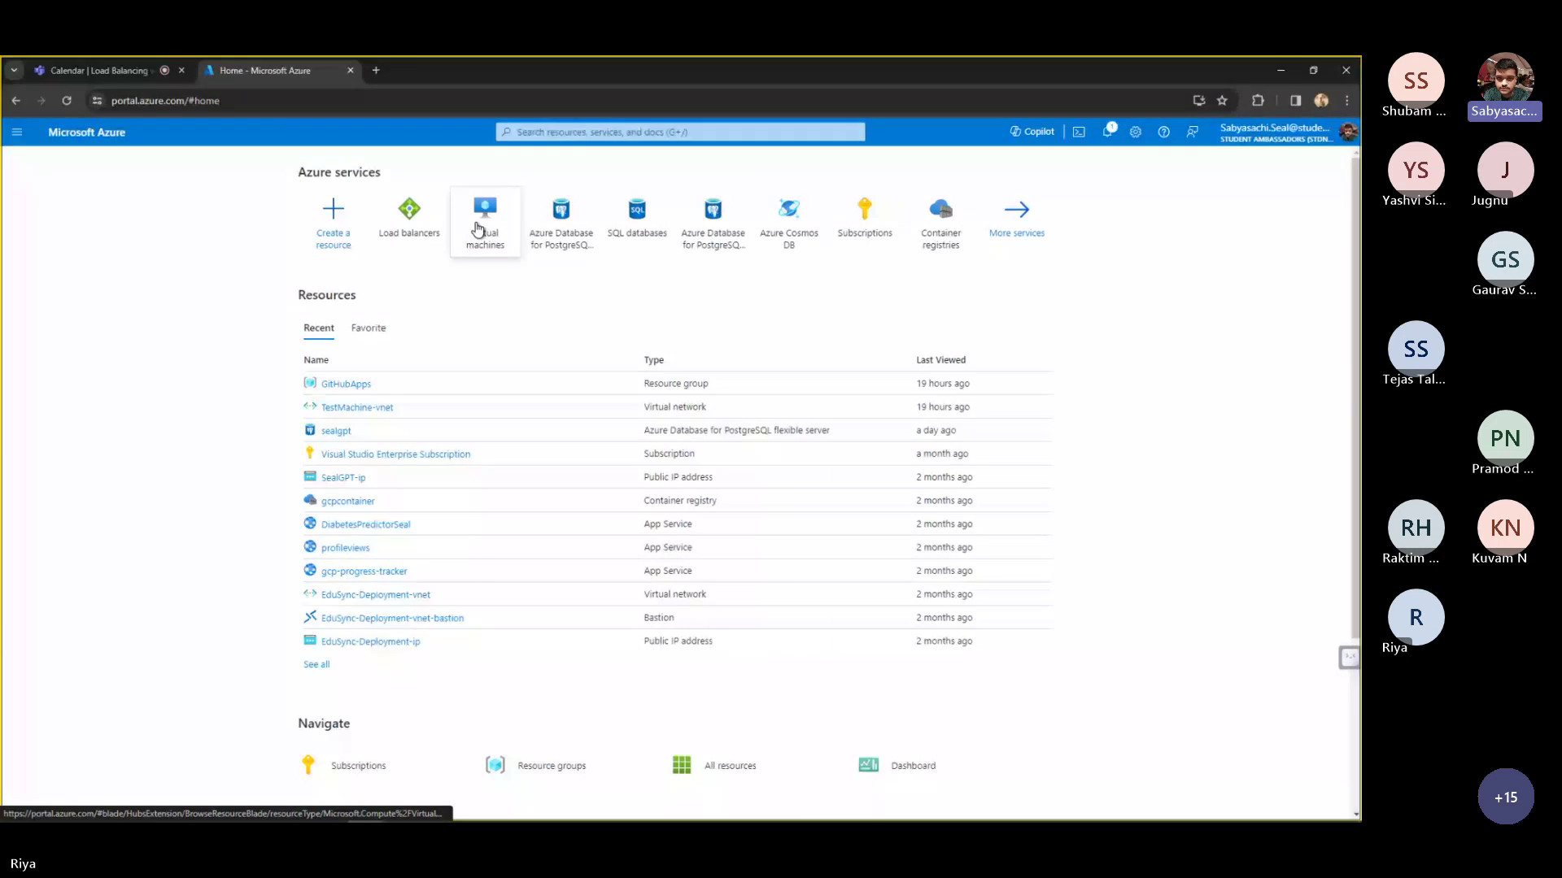
- Go to the virtual machines service and start creating an Azure virtual machine
click(478, 229)
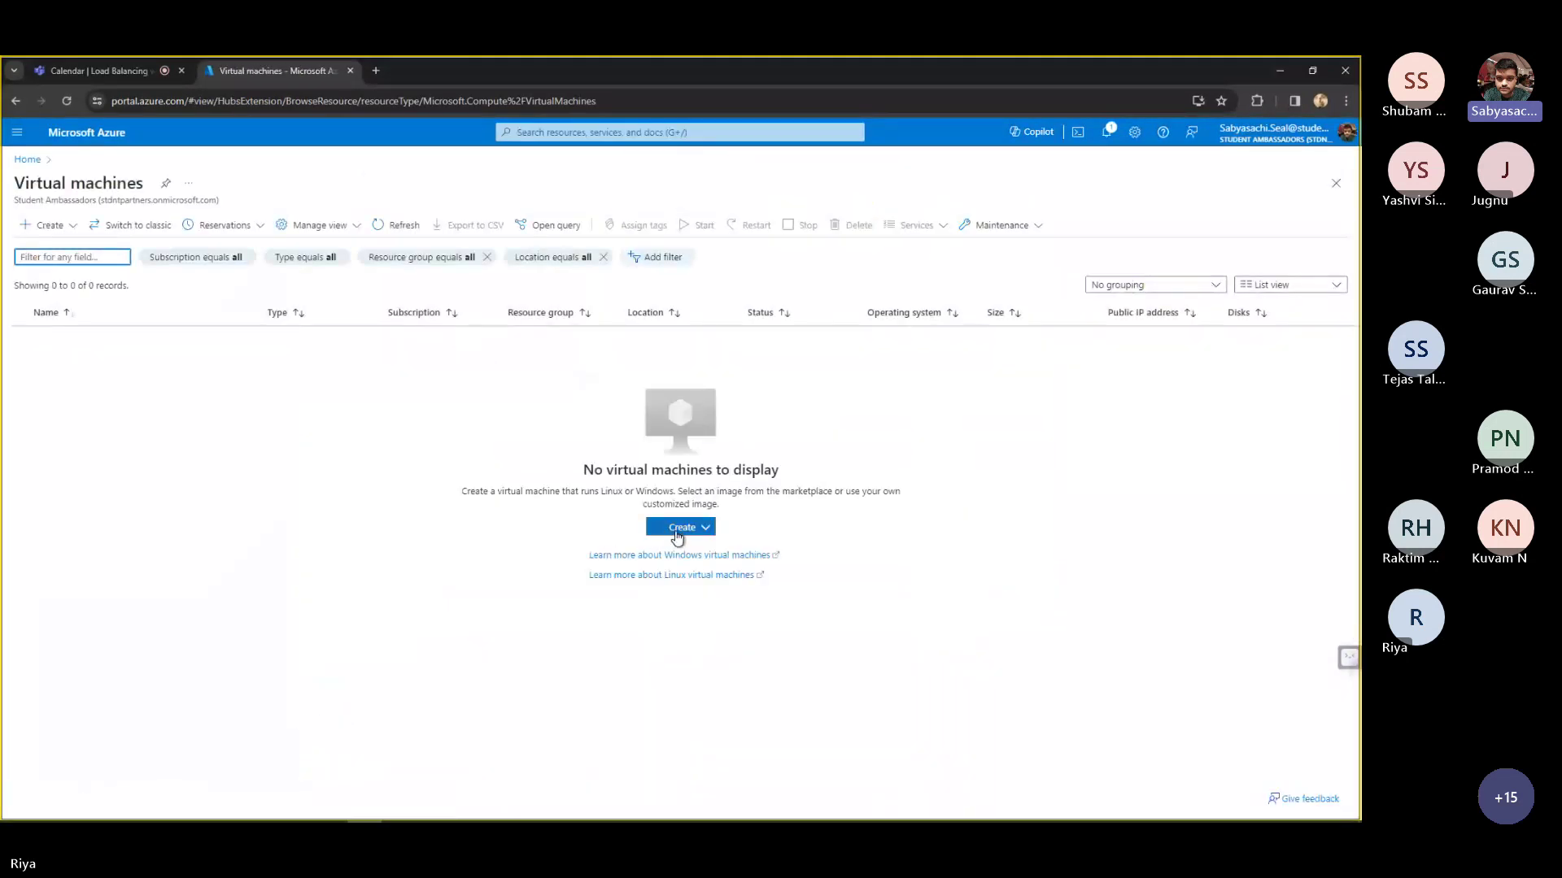
click(679, 530)
click(700, 561)
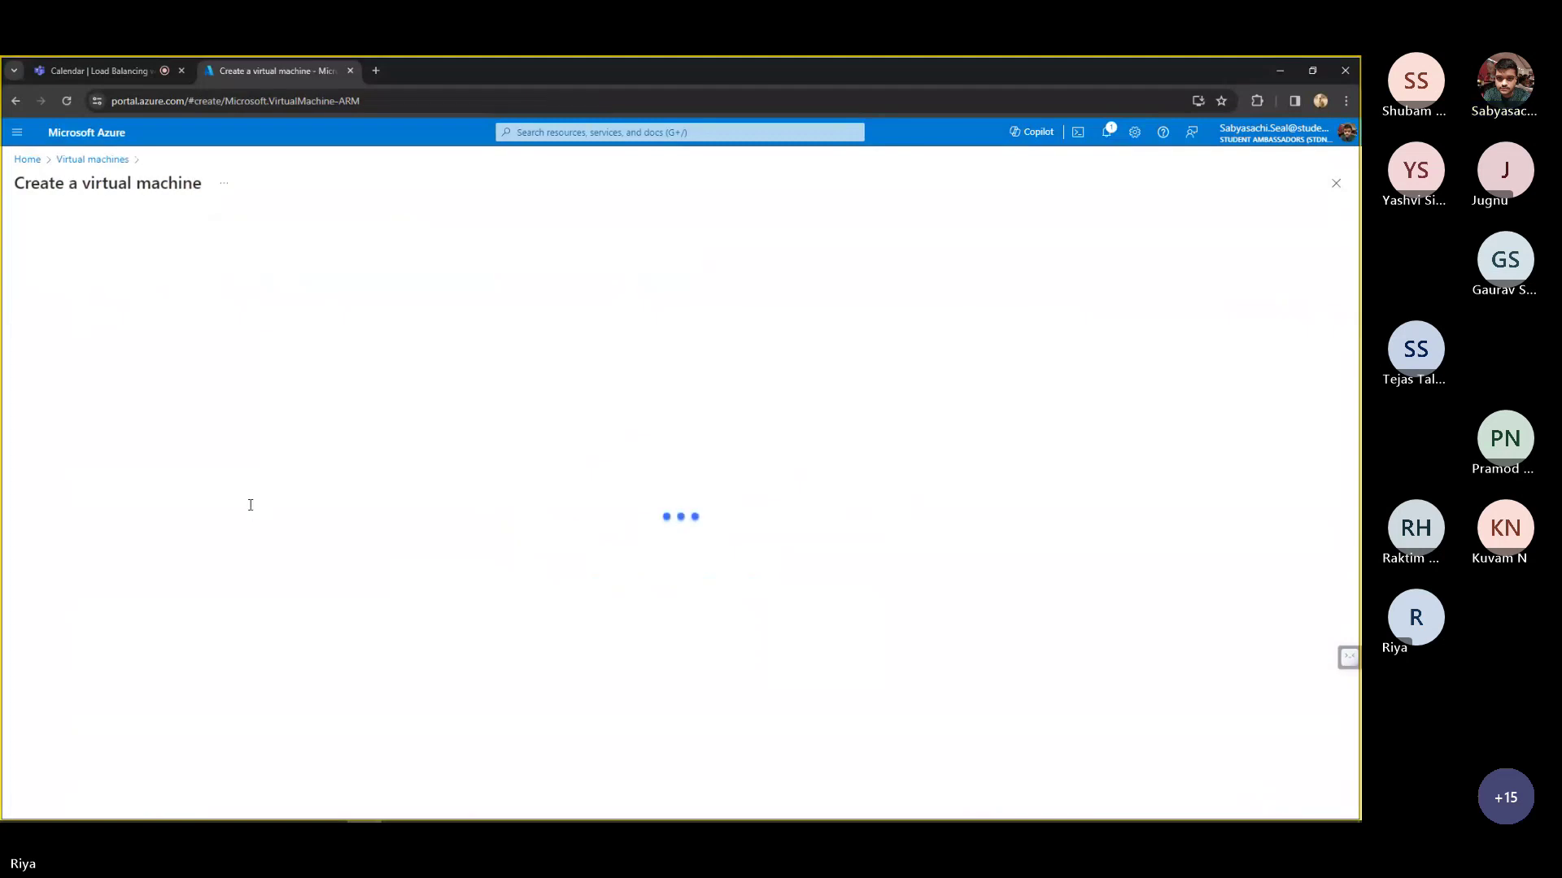
- Assign the virtual machine to resource group GitHubApps and name it TestLB
click(248, 440)
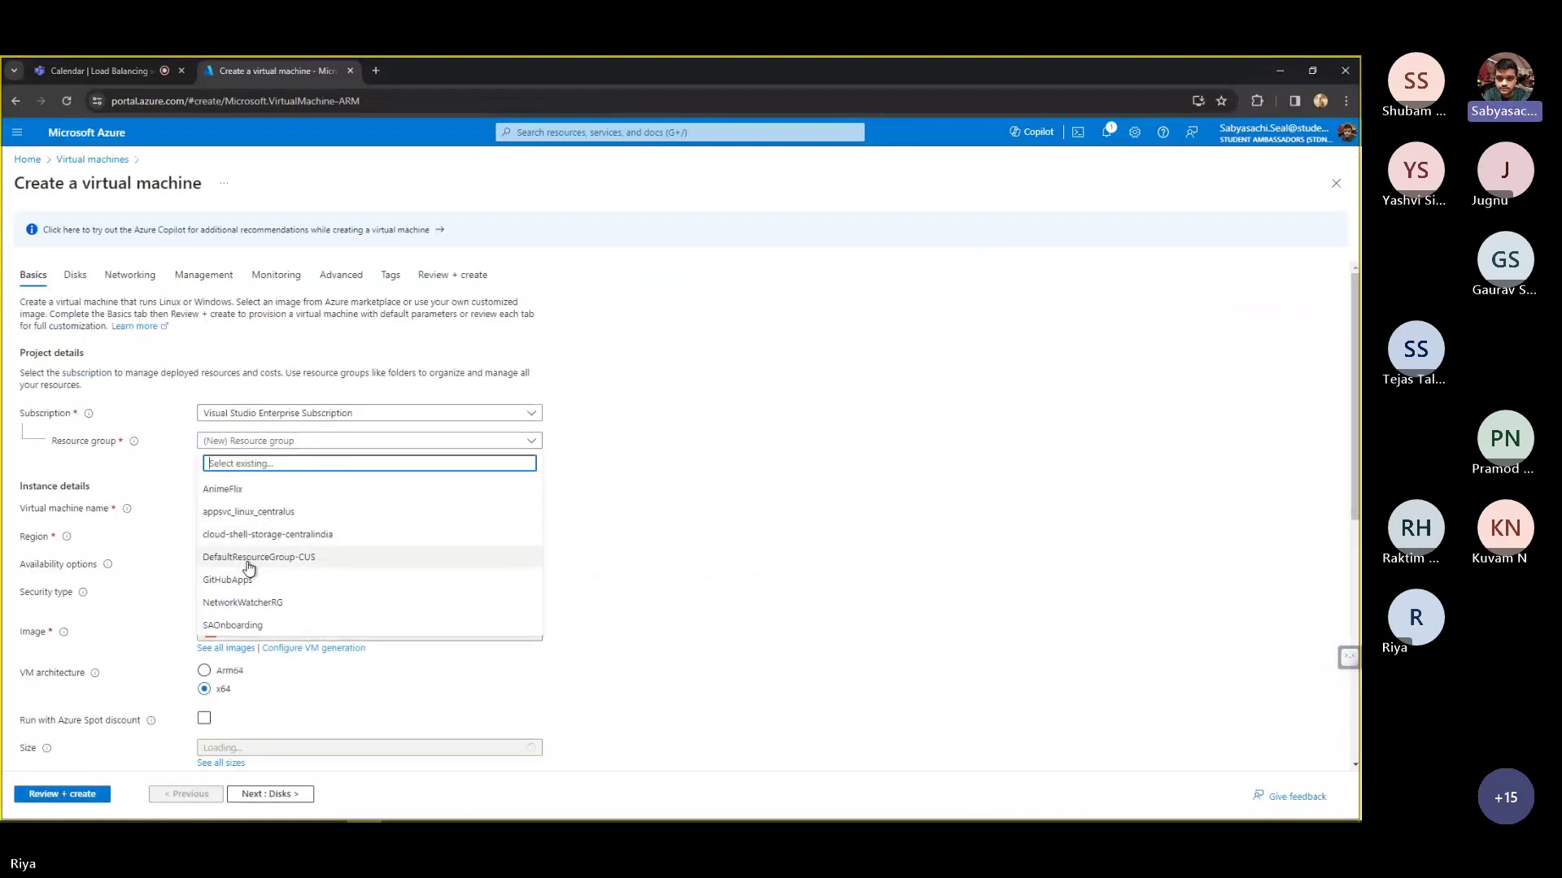
click(509, 584)
click(286, 509)
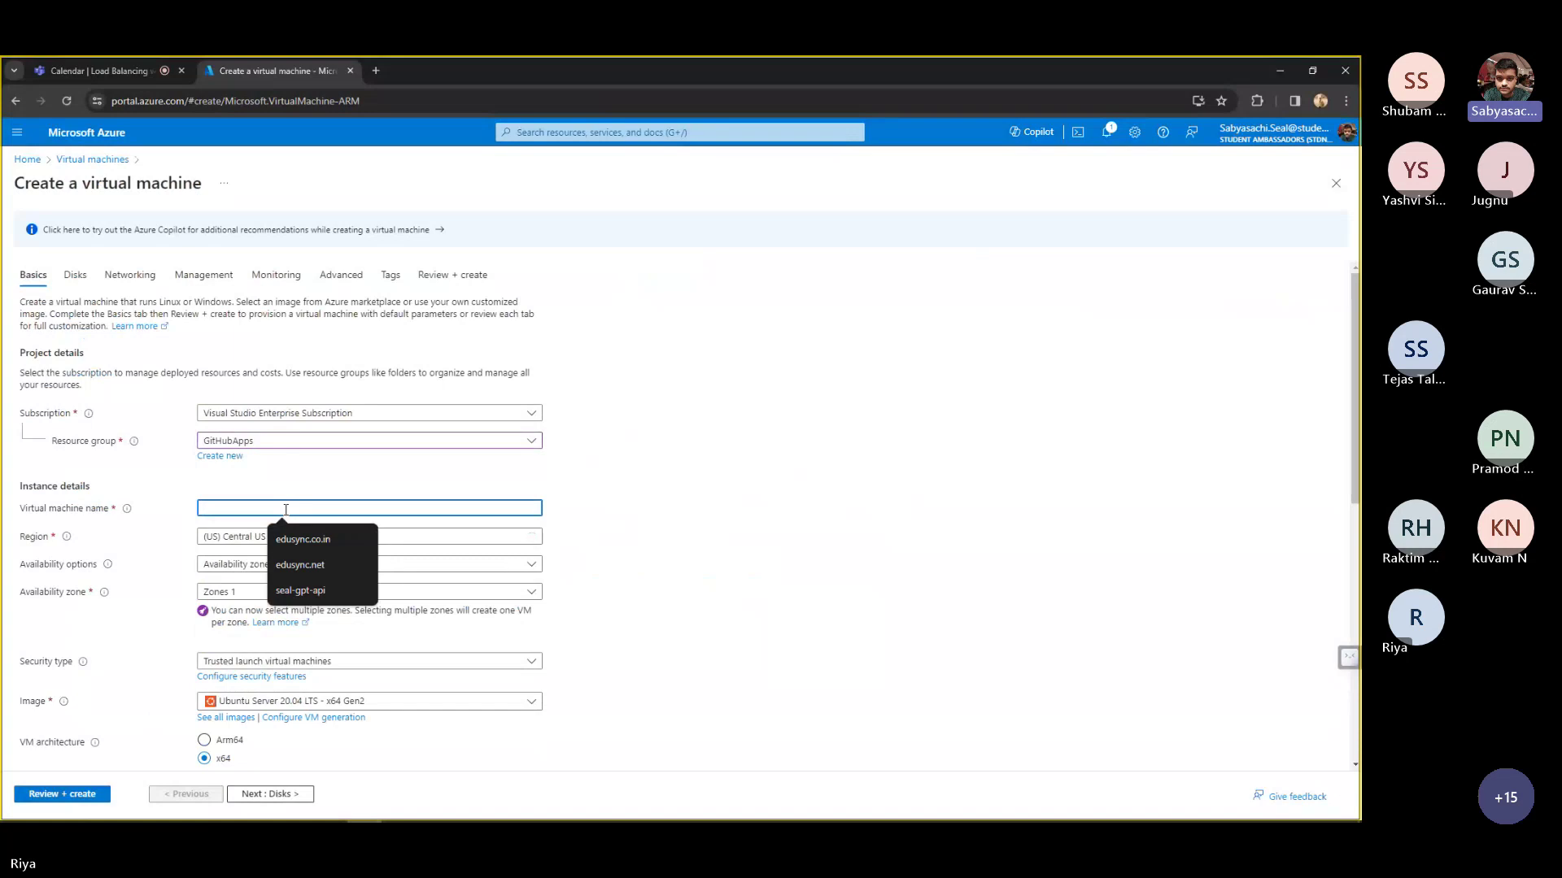
text(TestLB)
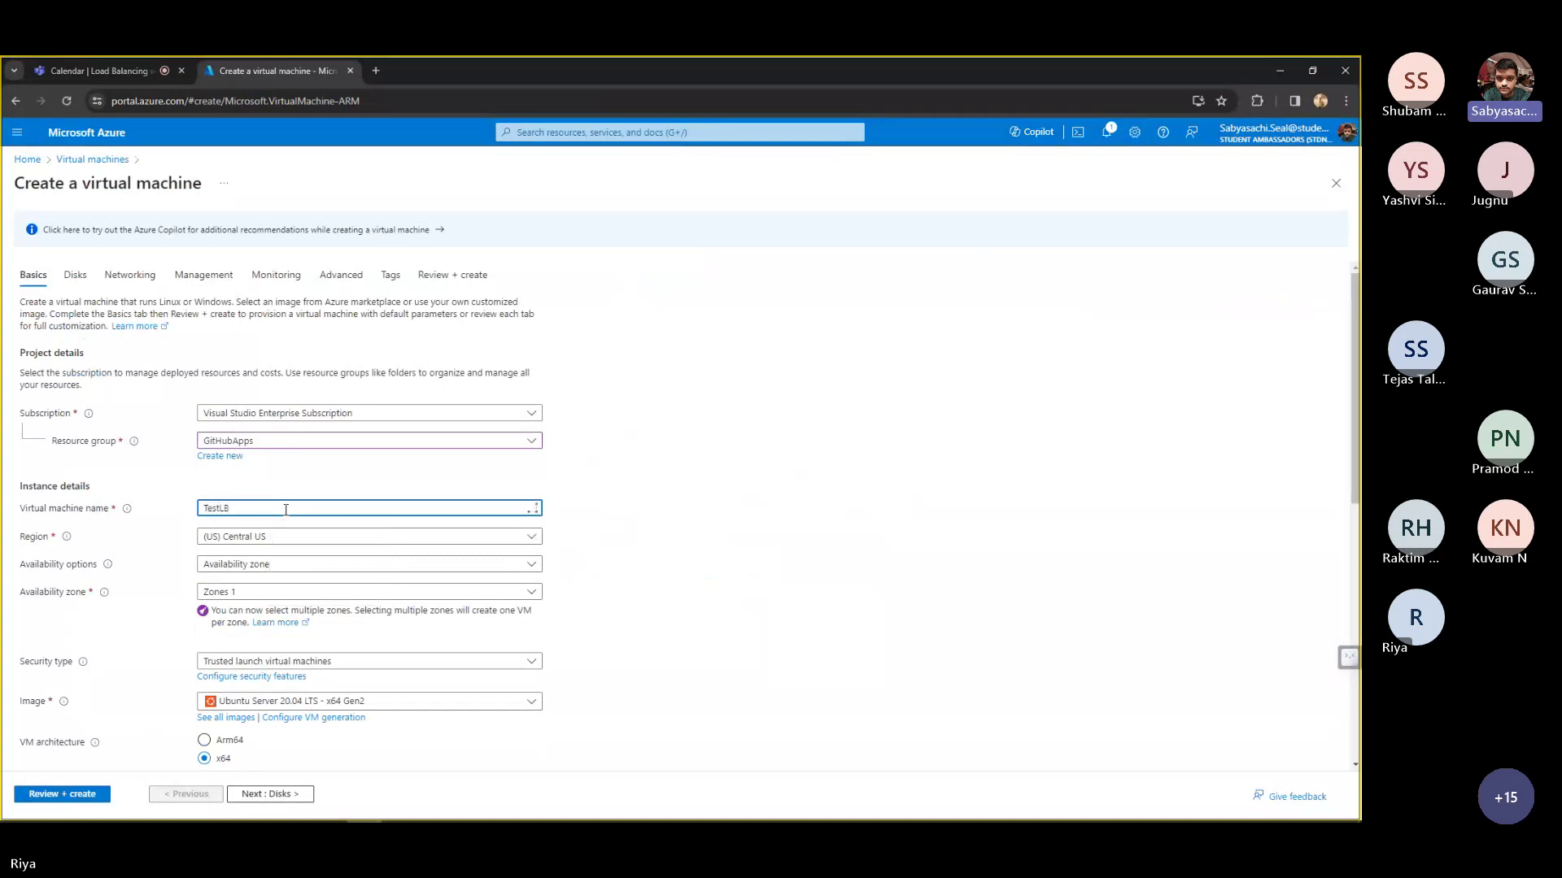
- Keep the remaining default basic and disk settings of the virtual machine and proceed to its networking settings
scroll(286, 510, down, 3)
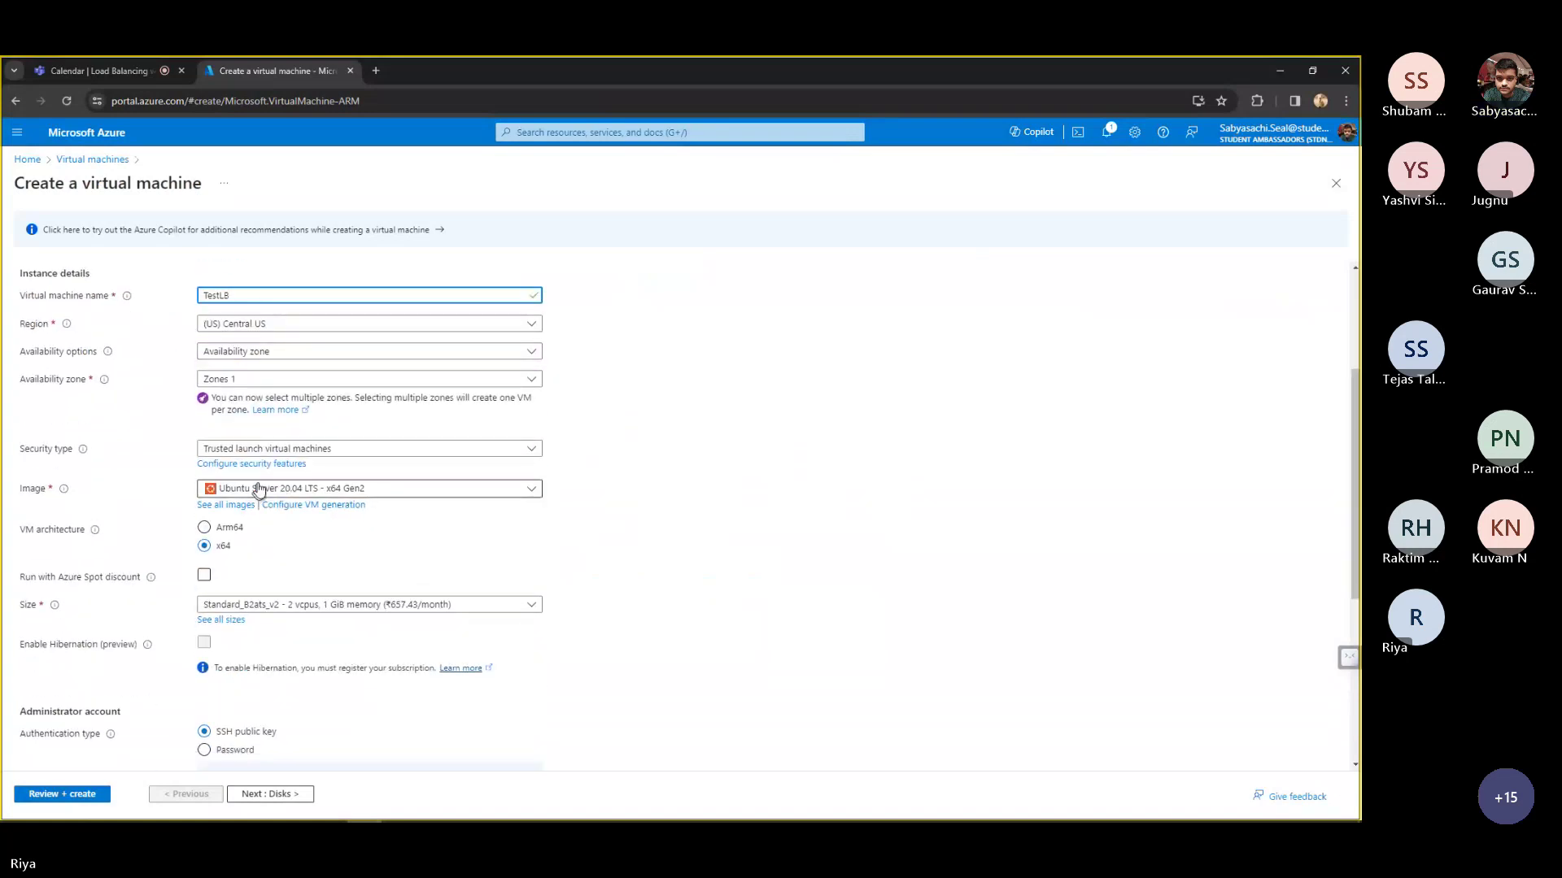
scroll(309, 512, down, 3)
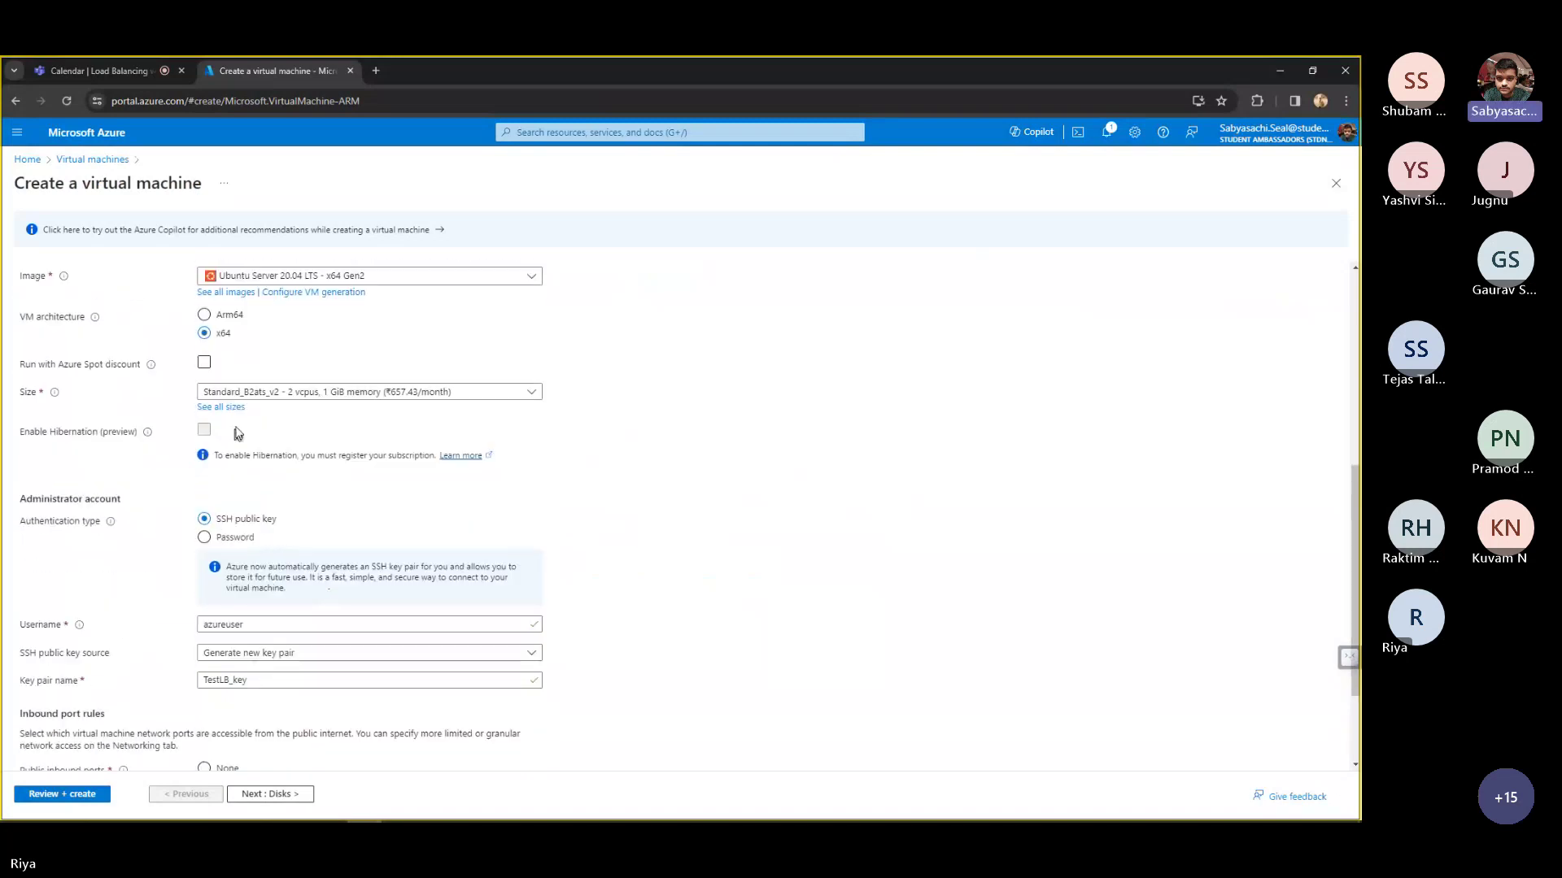
scroll(321, 517, down, 2)
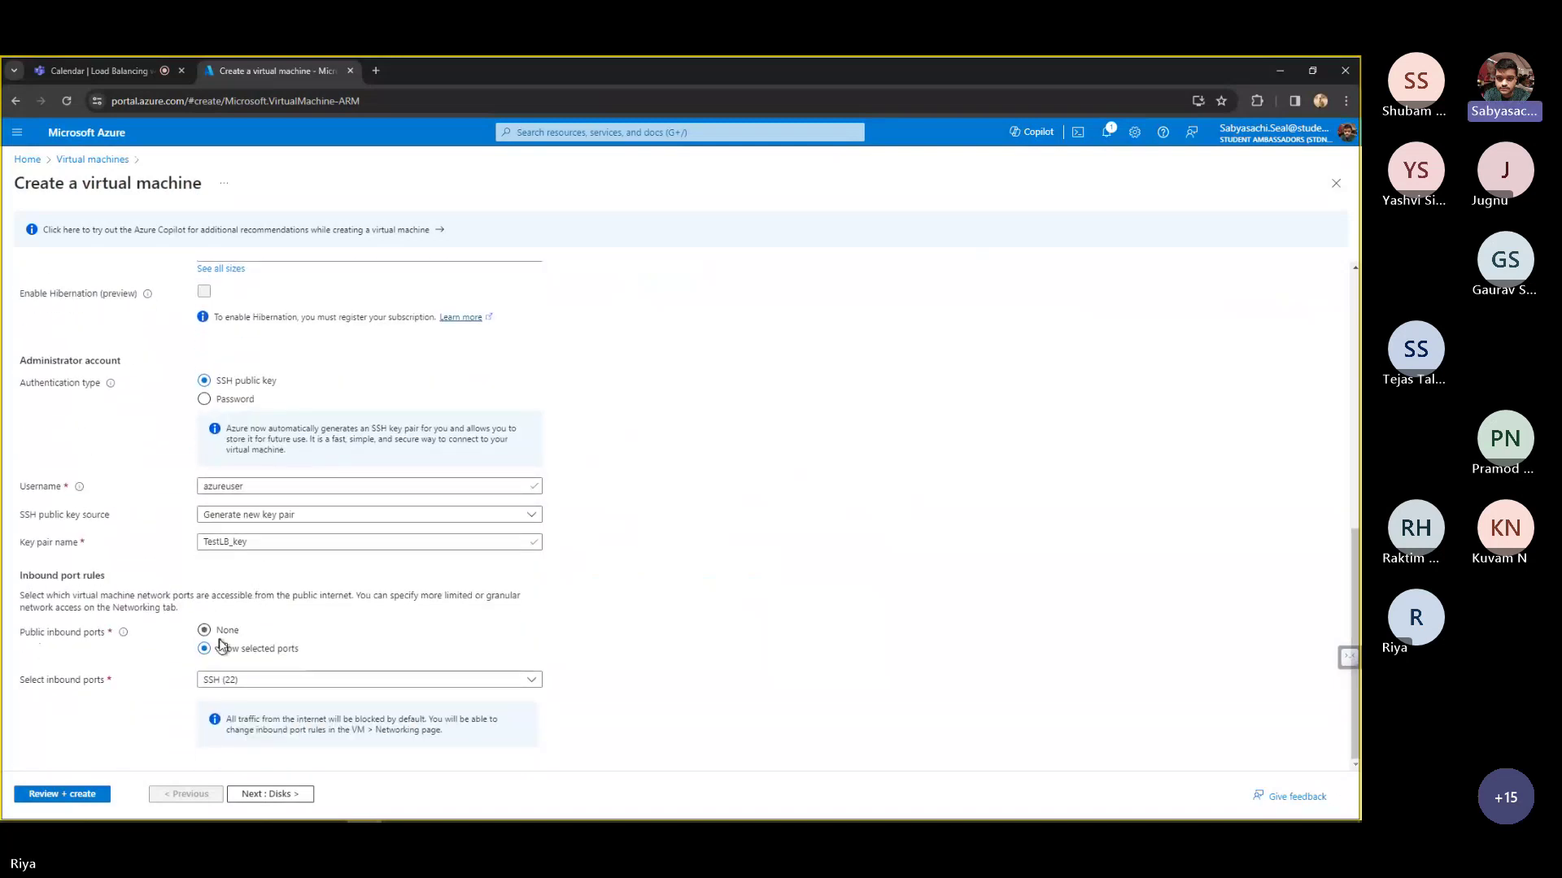
click(262, 794)
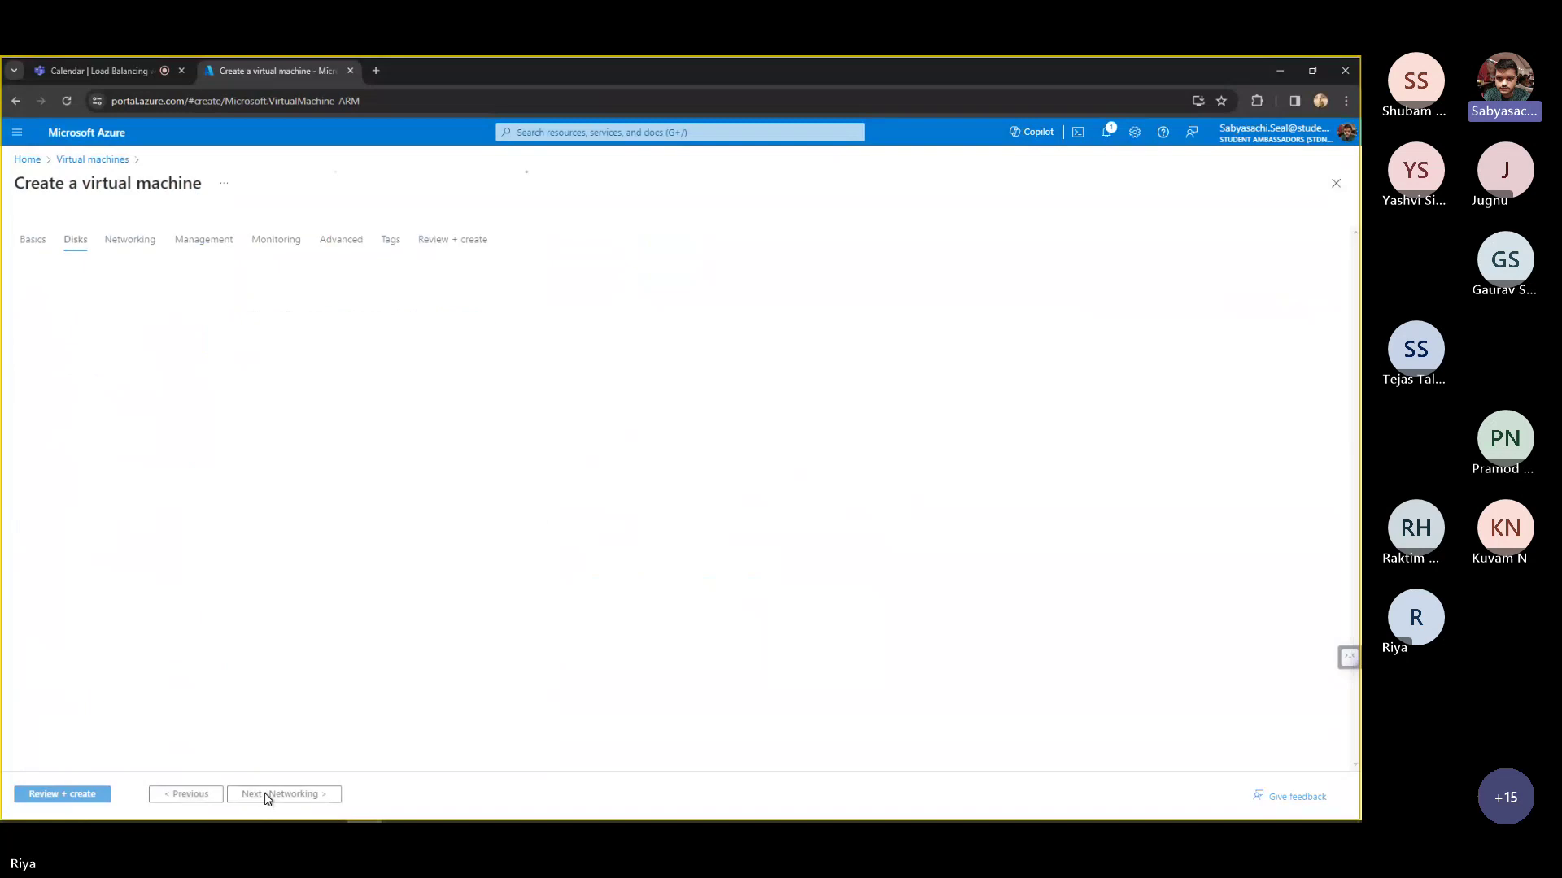
click(268, 795)
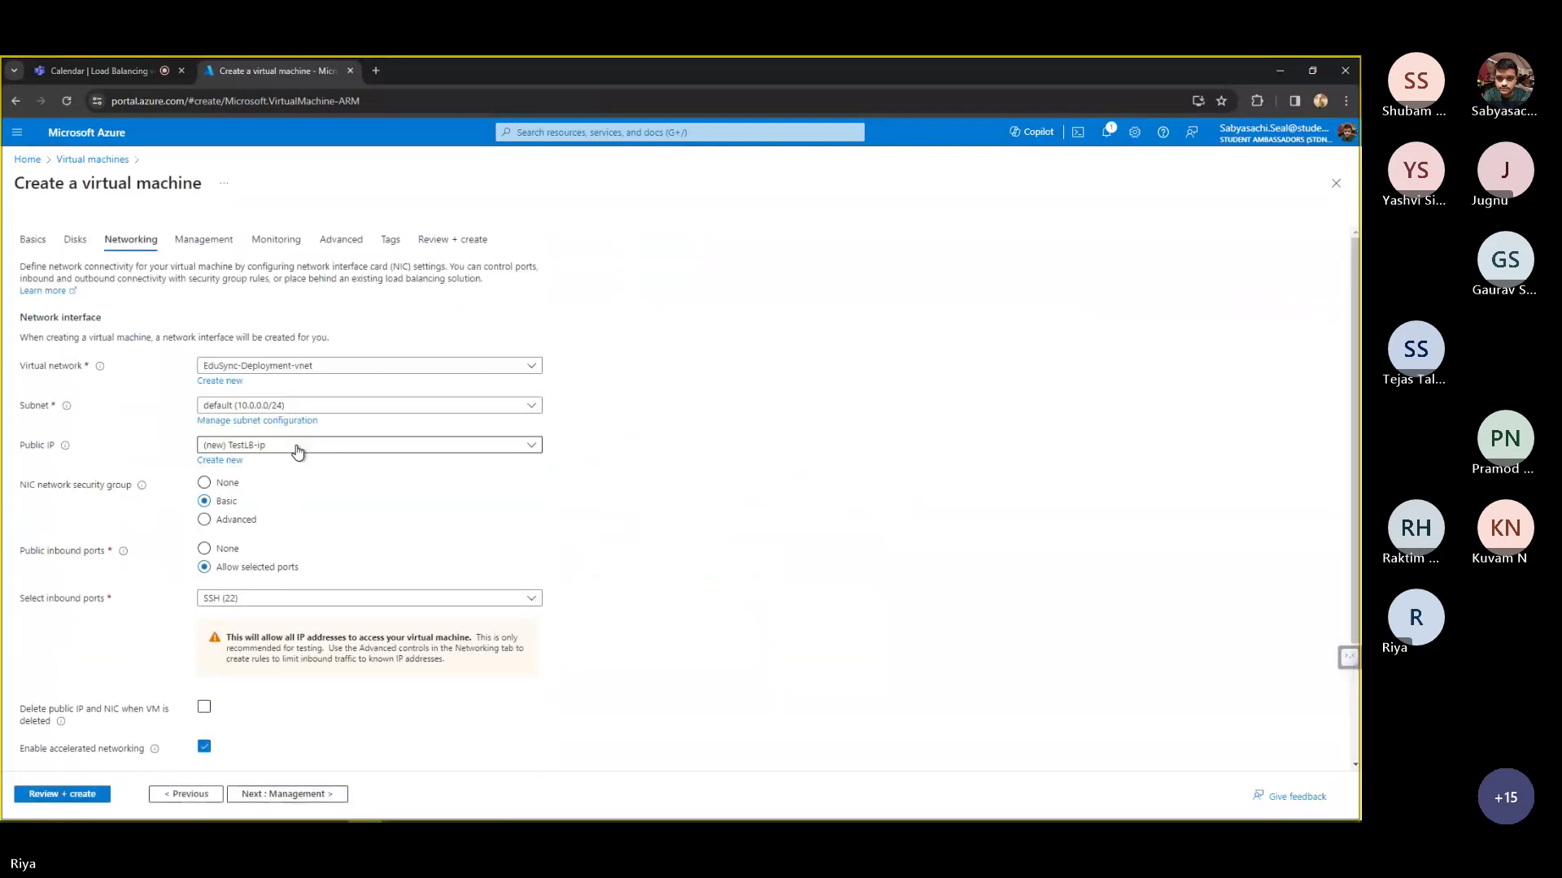
- Set the virtual machine's virtual network to TestVNet, keeping the new TestLB-ip public IP
click(244, 445)
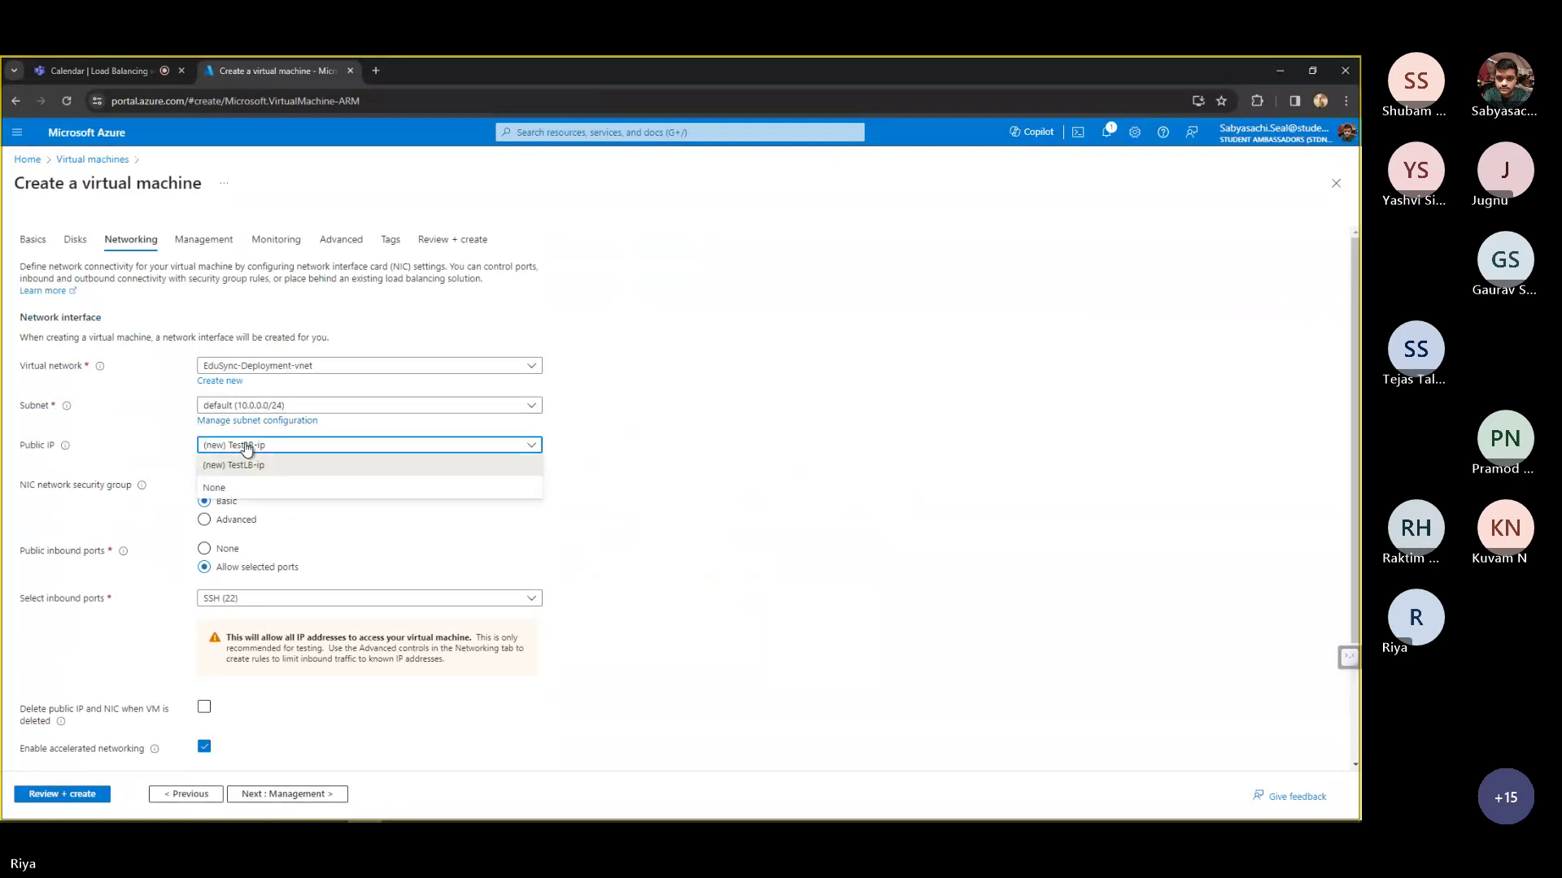
click(244, 445)
click(274, 365)
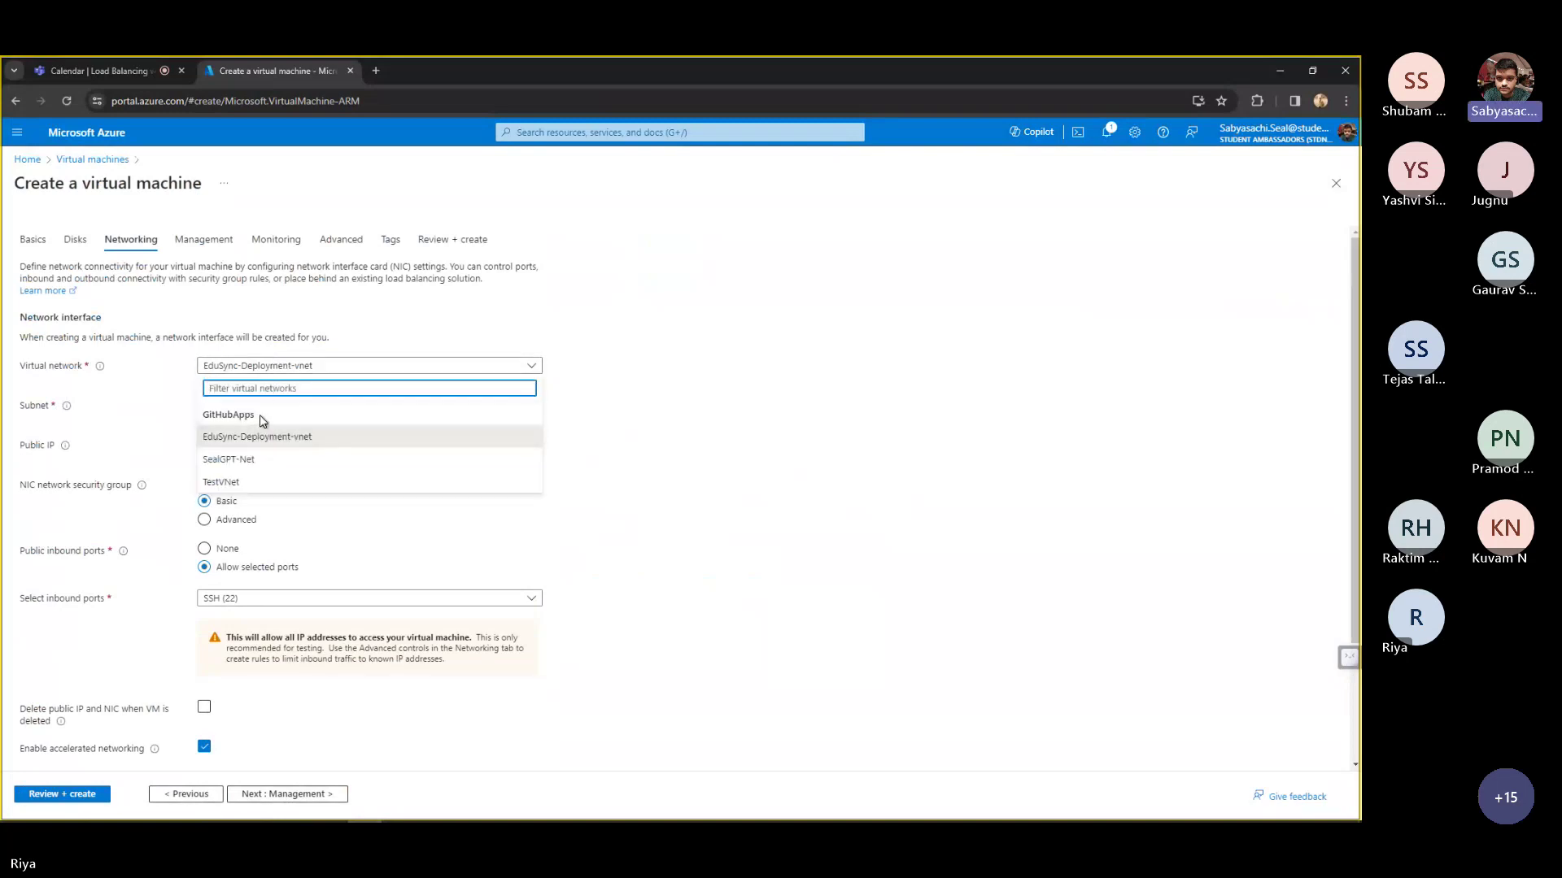
click(254, 483)
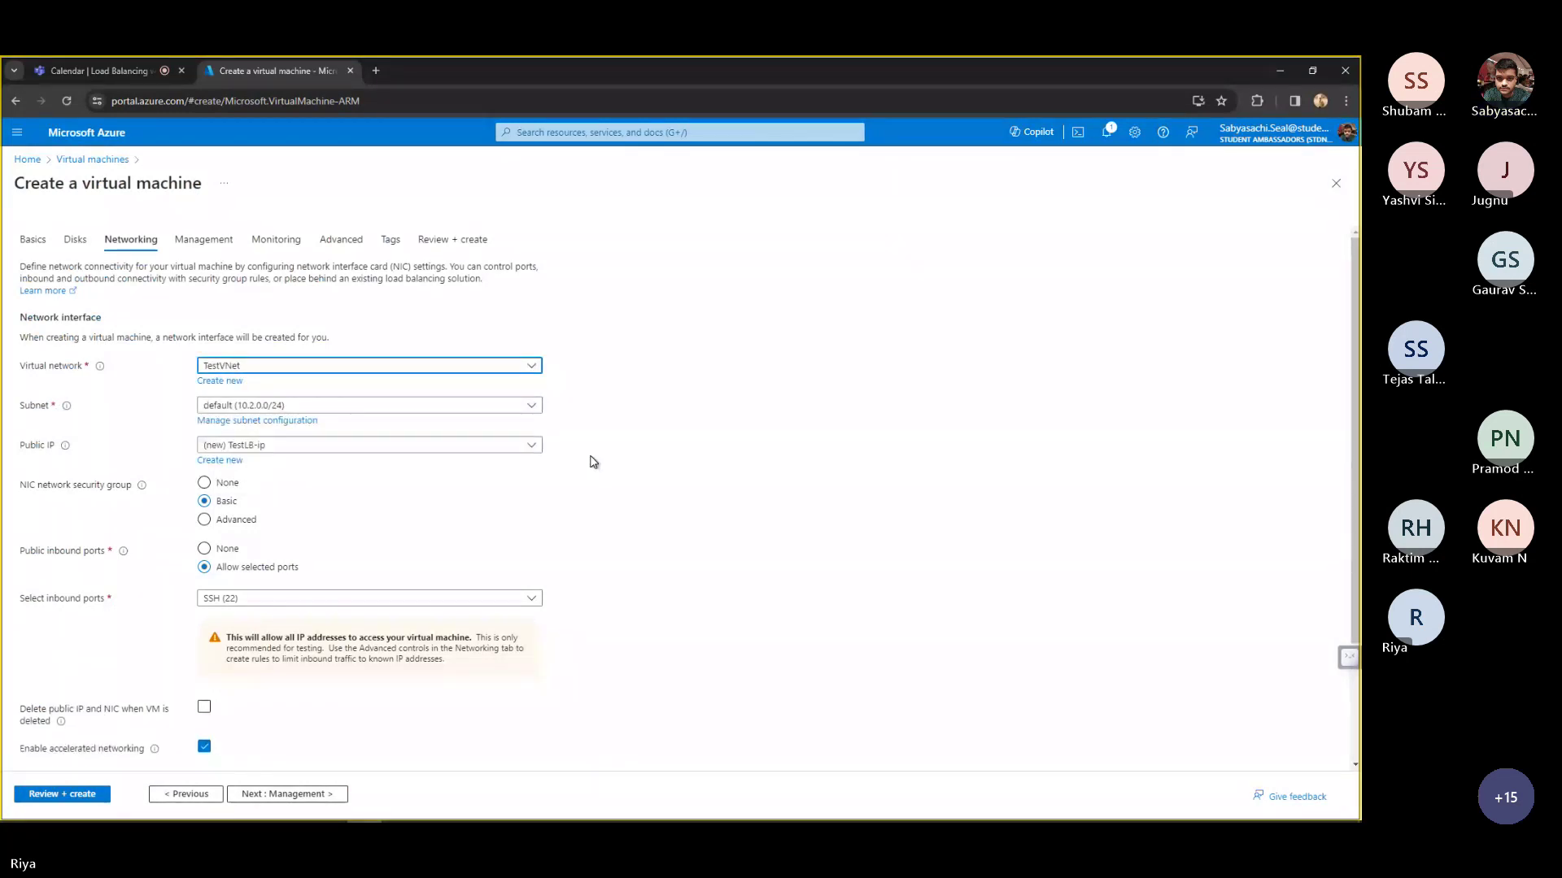
click(249, 368)
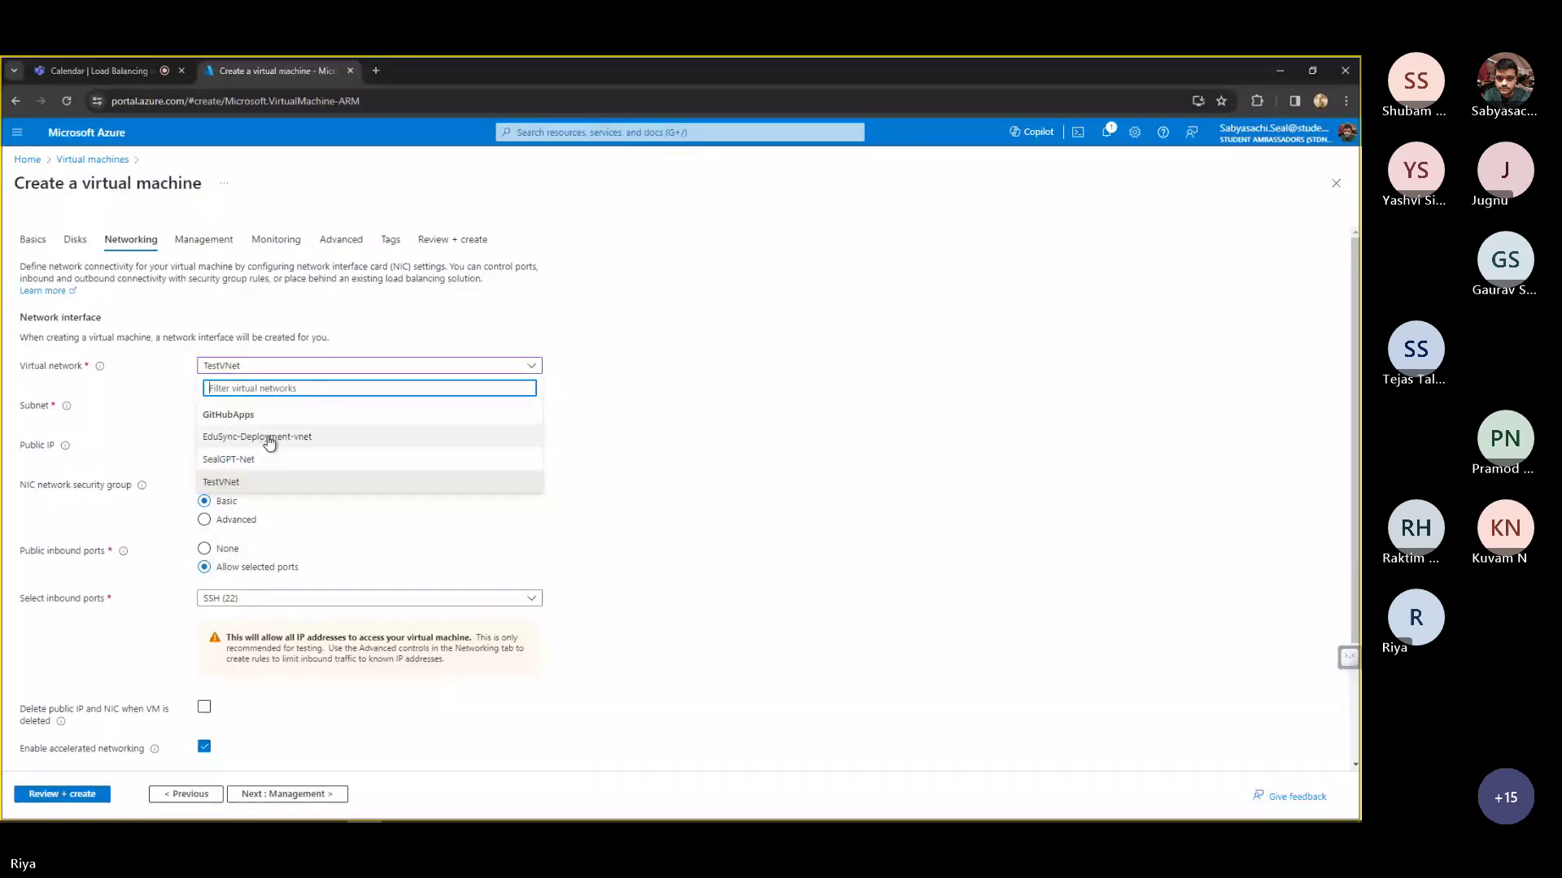
click(690, 377)
- Keep the default load balancing, management, monitoring, advanced and tag settings and proceed to the final review of the virtual machine
scroll(265, 711, down, 2)
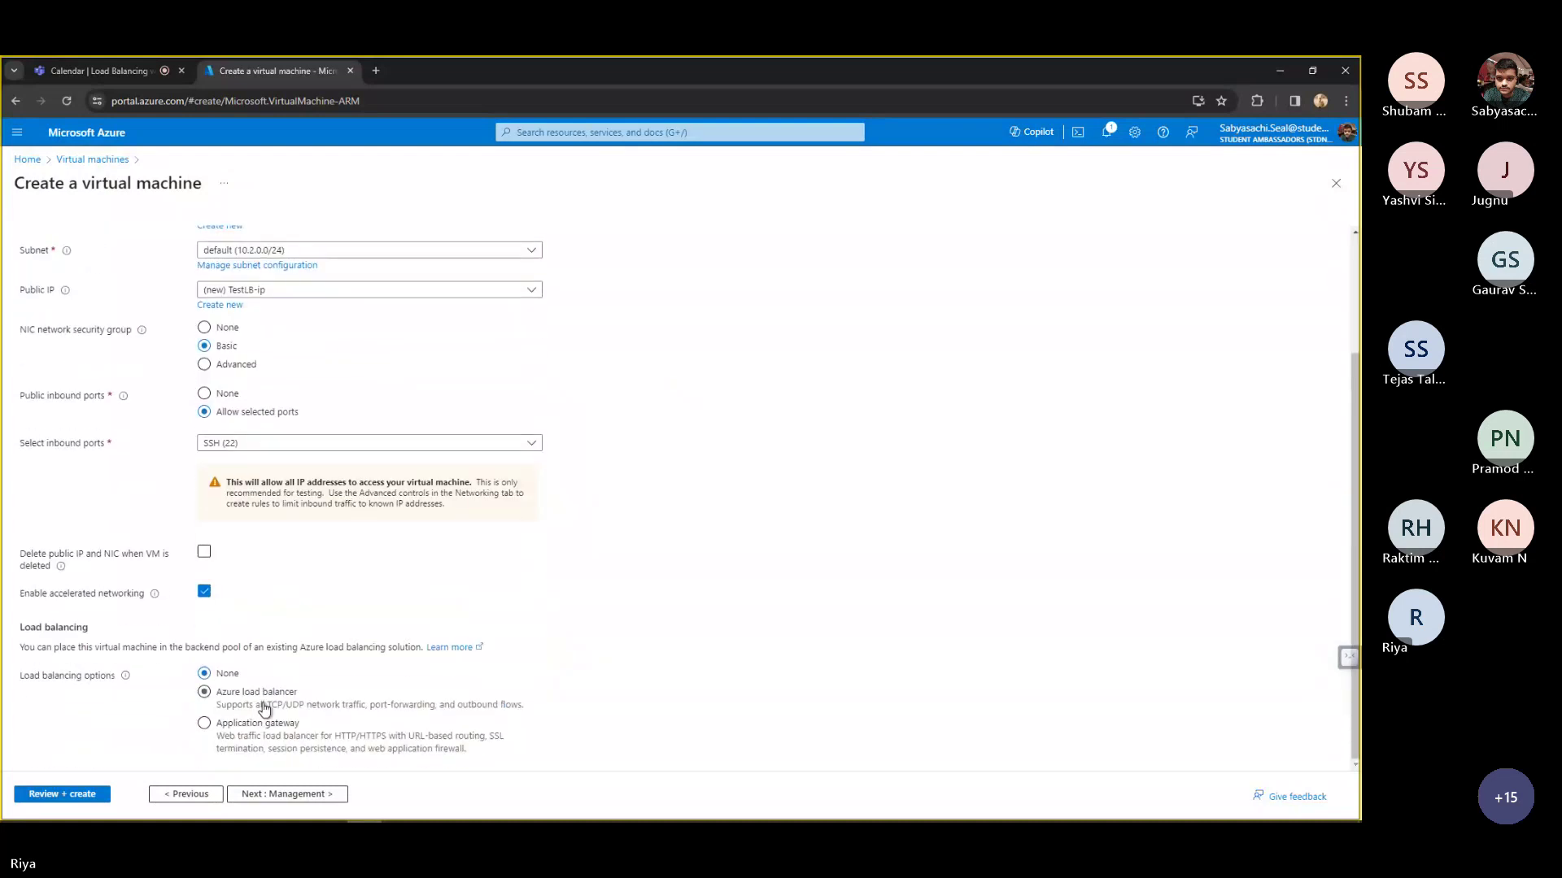
click(301, 794)
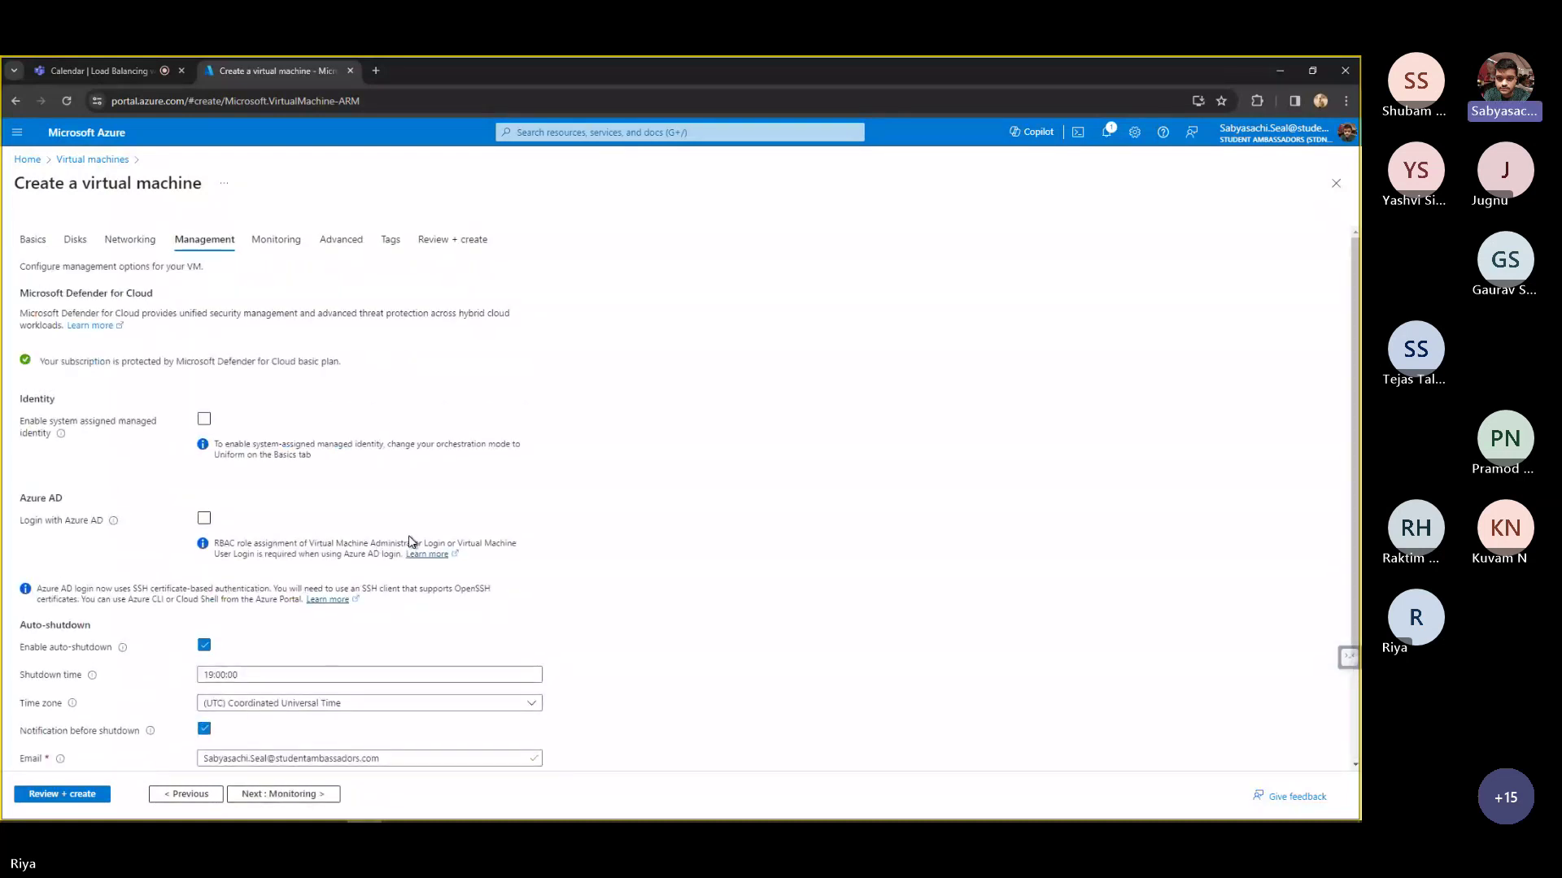
scroll(409, 537, down, 1)
click(273, 795)
click(272, 794)
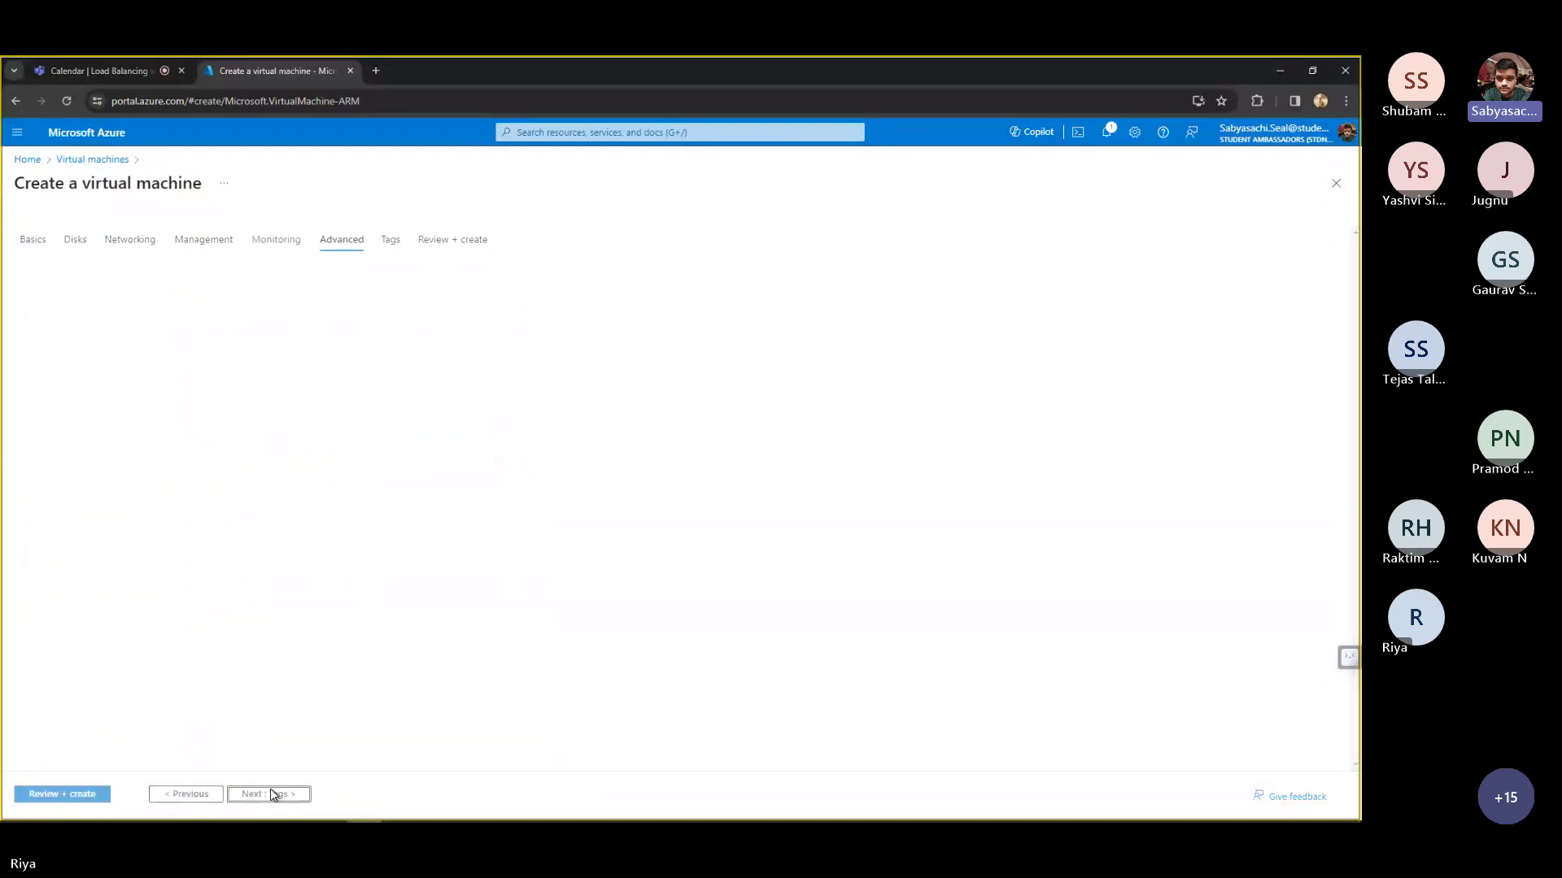
click(272, 794)
click(271, 795)
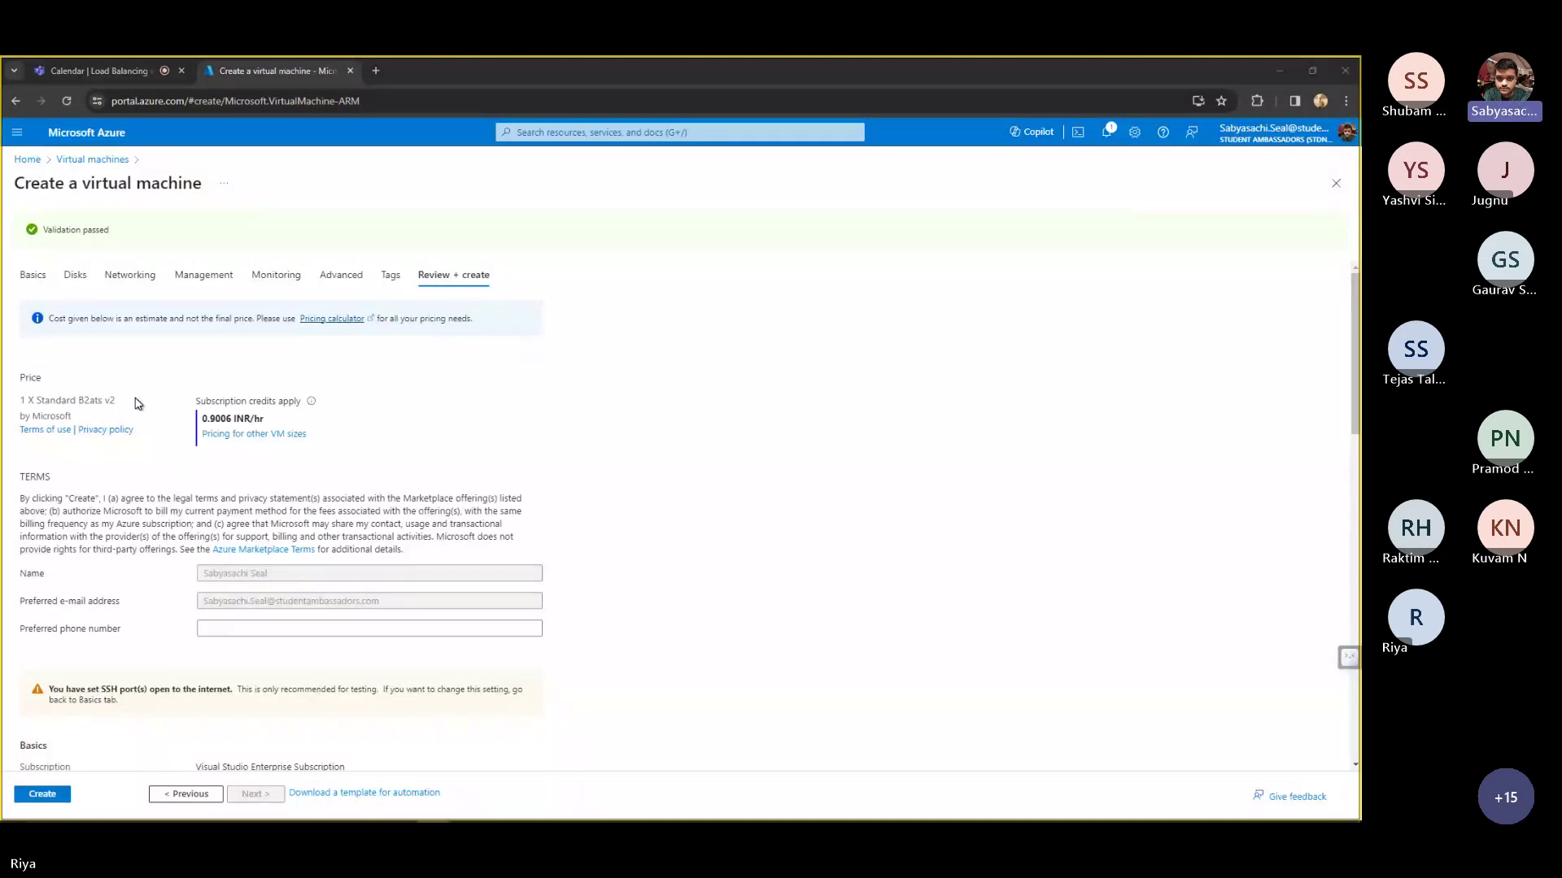
- Review the virtual machine's price and configuration summary, then create it while downloading its new SSH private key
drag(114, 401, 36, 398)
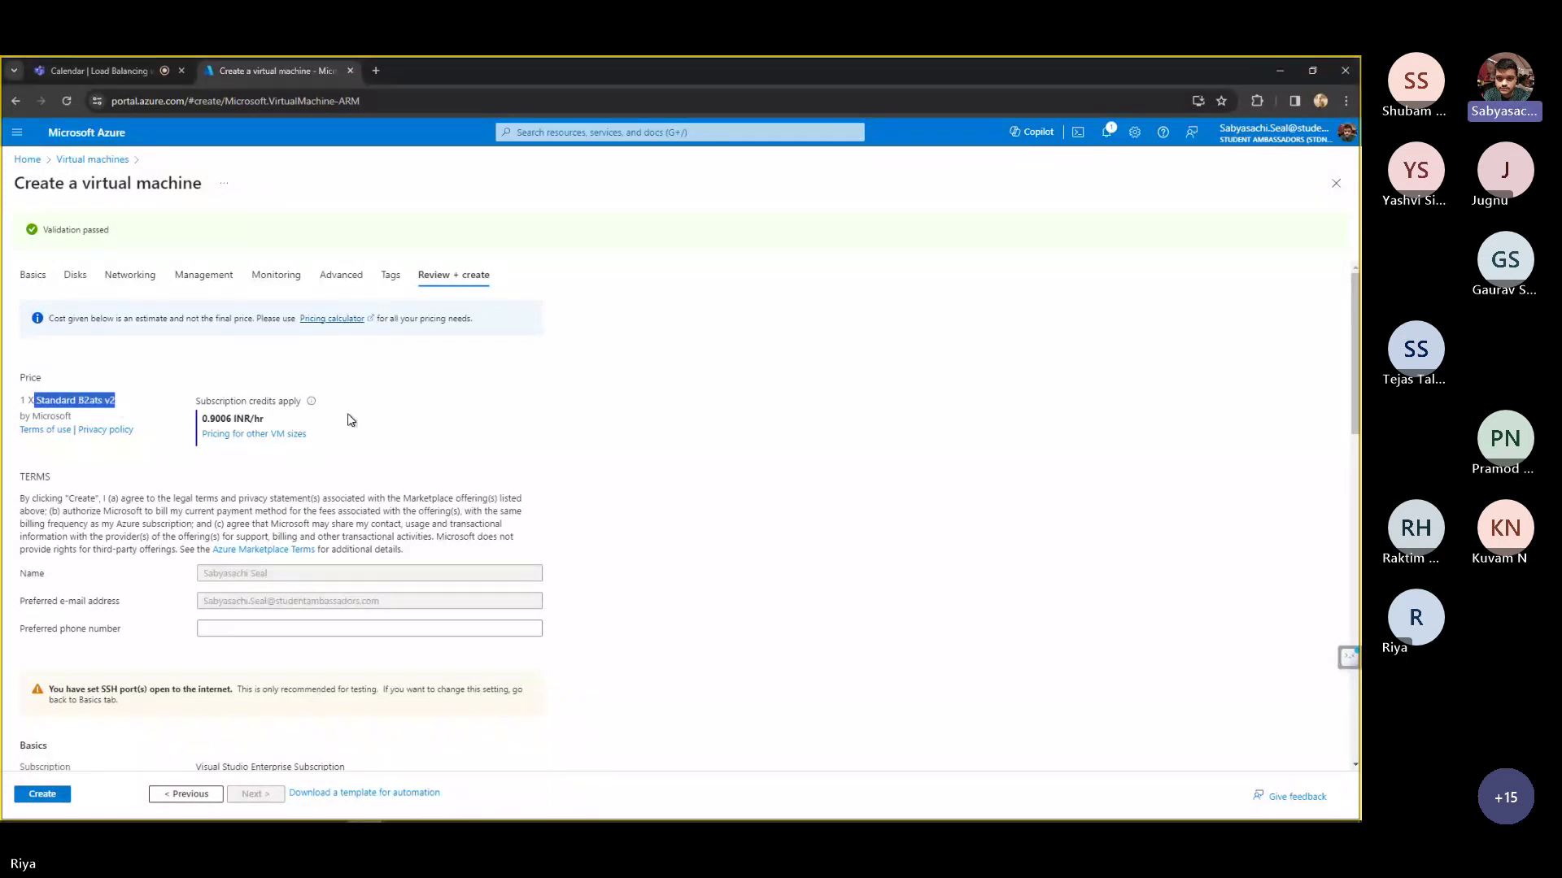
click(238, 419)
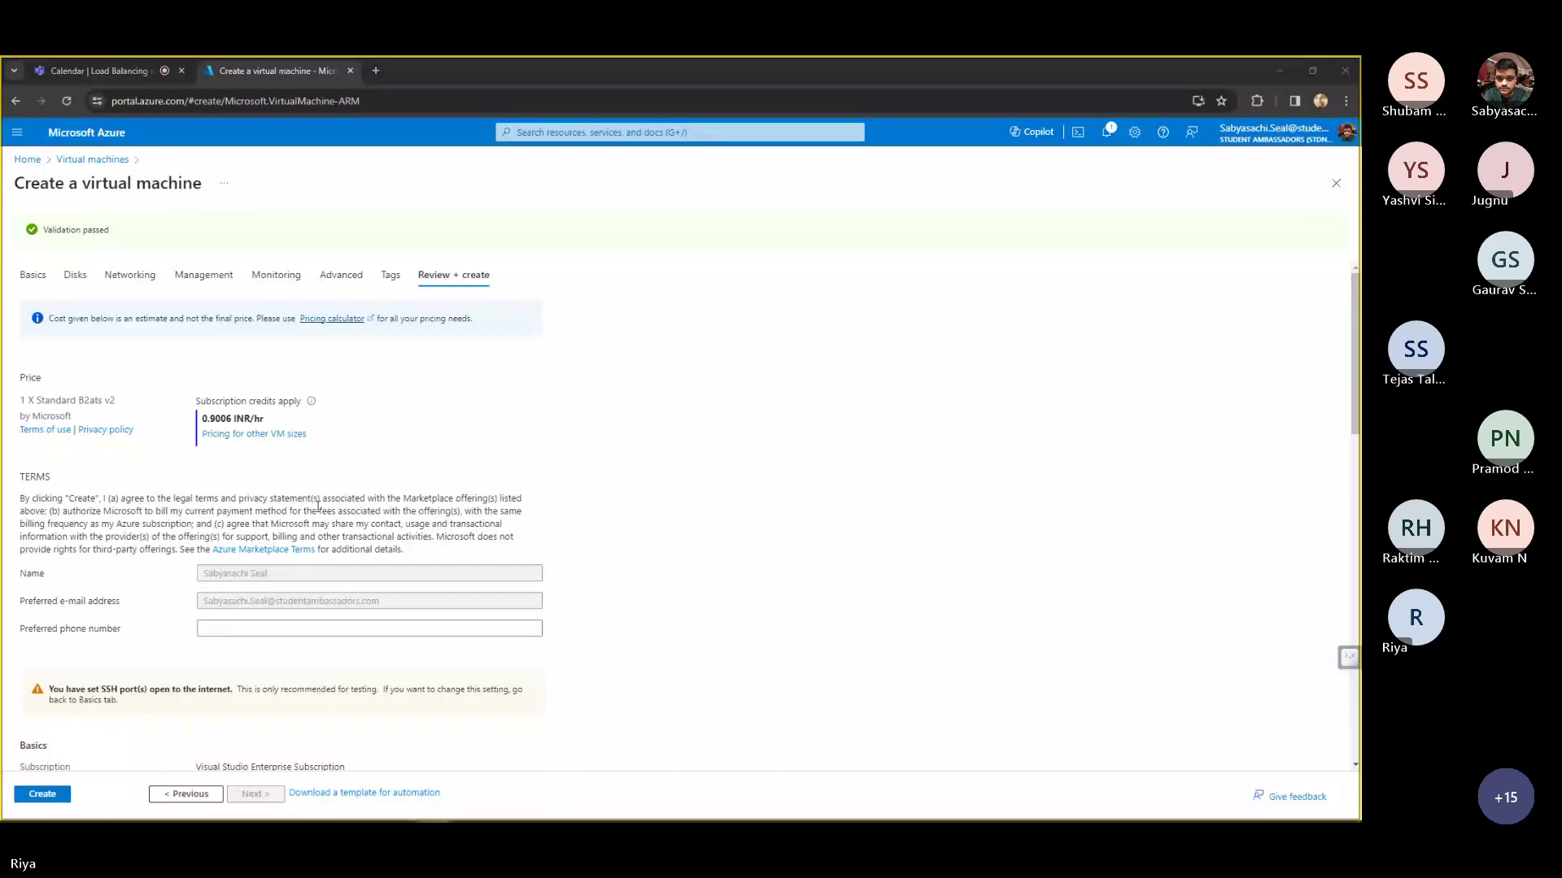
scroll(317, 507, down, 15)
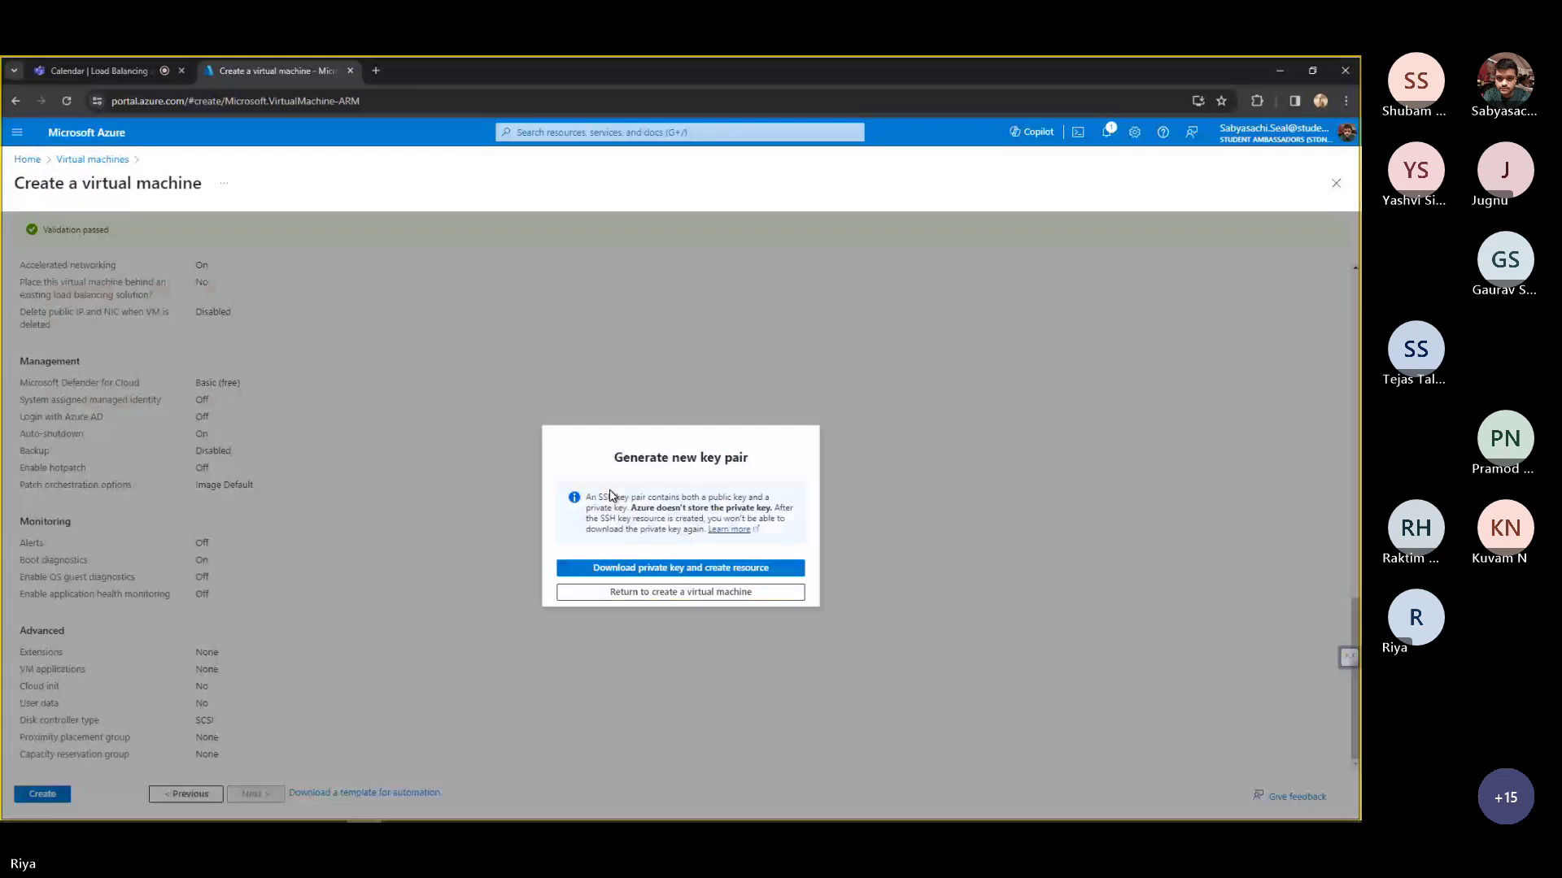
click(715, 569)
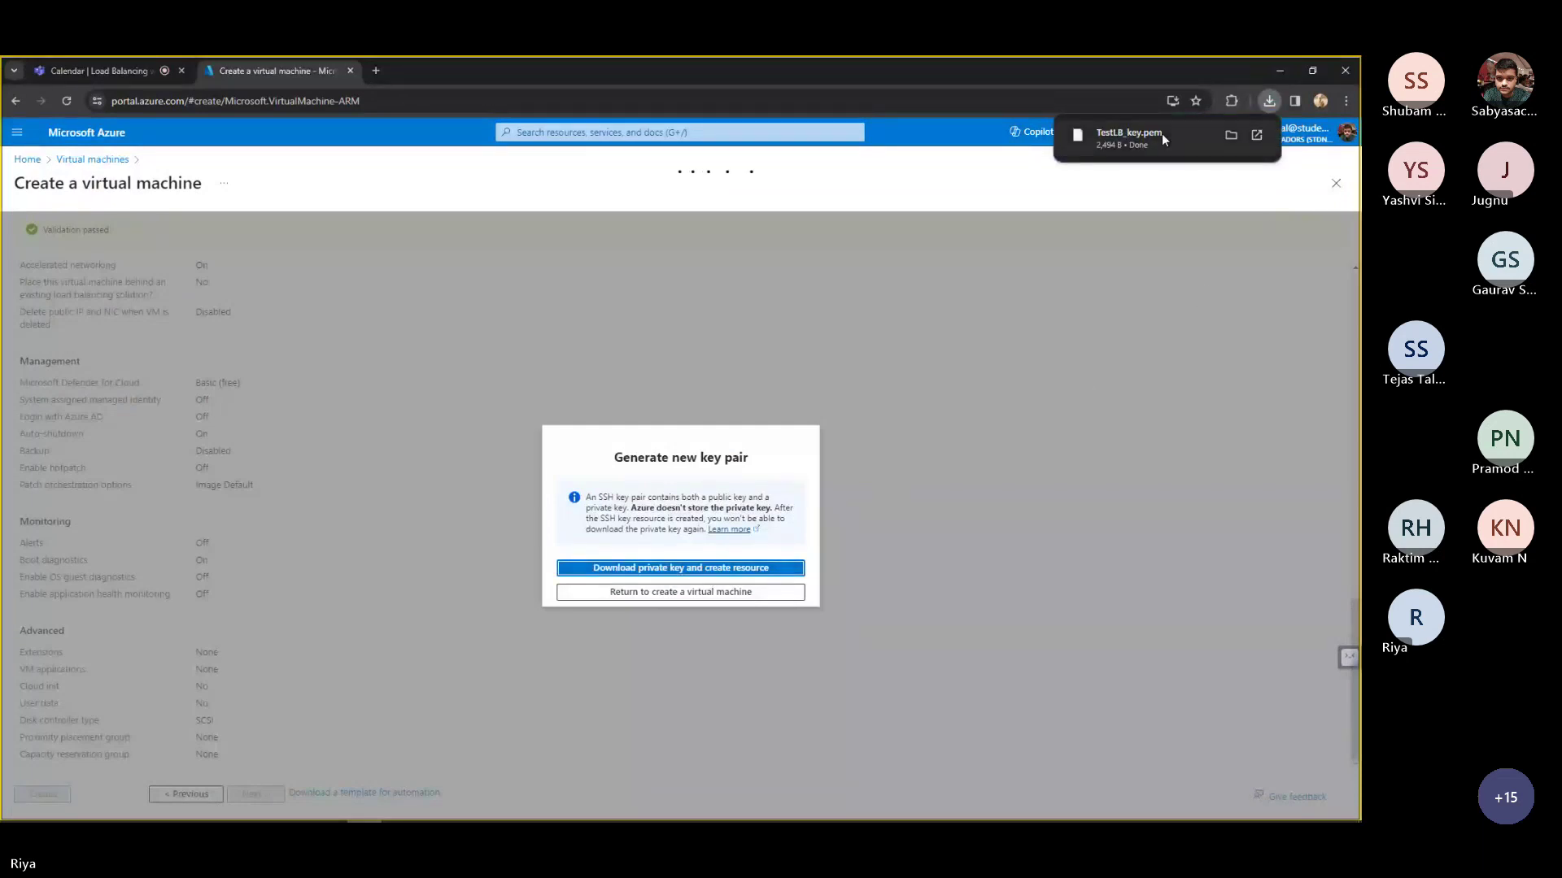
click(914, 309)
- Return to the portal home and start creating a new load balancer
click(25, 161)
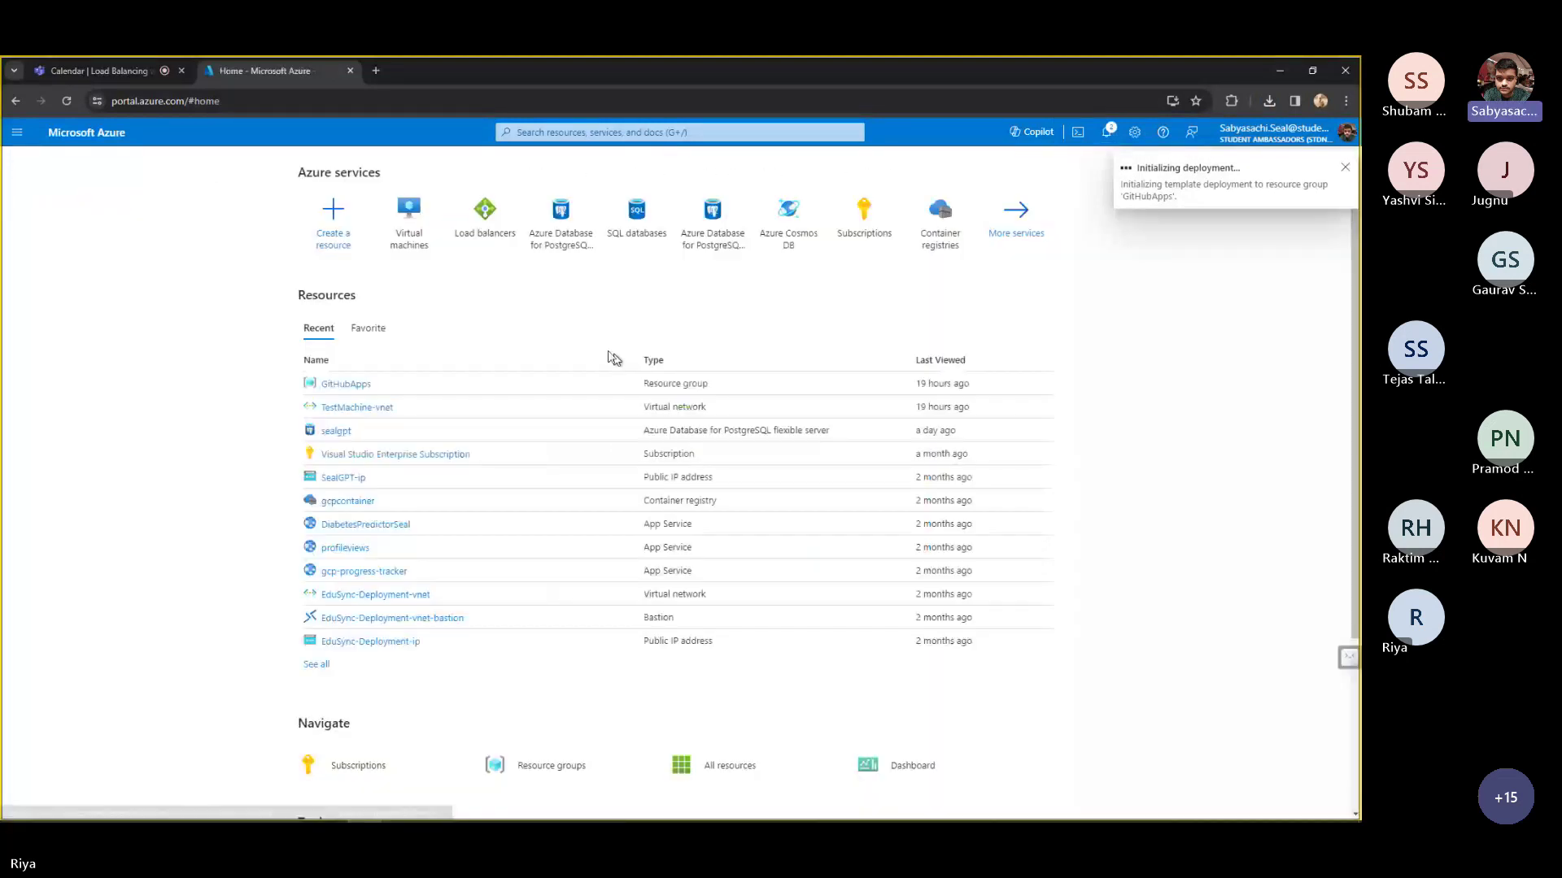
click(484, 236)
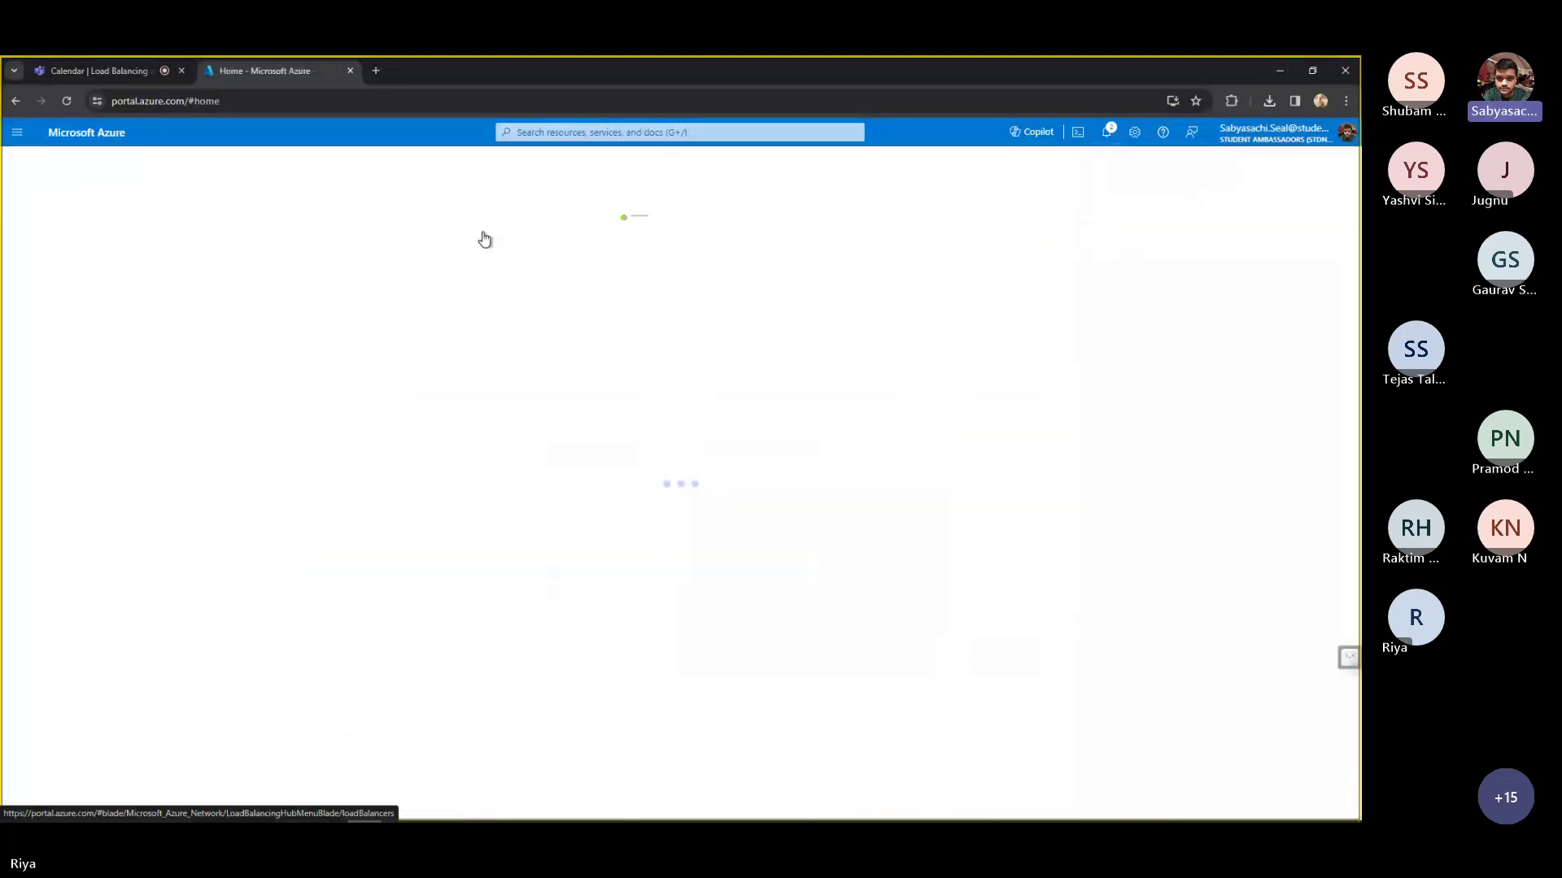
click(786, 541)
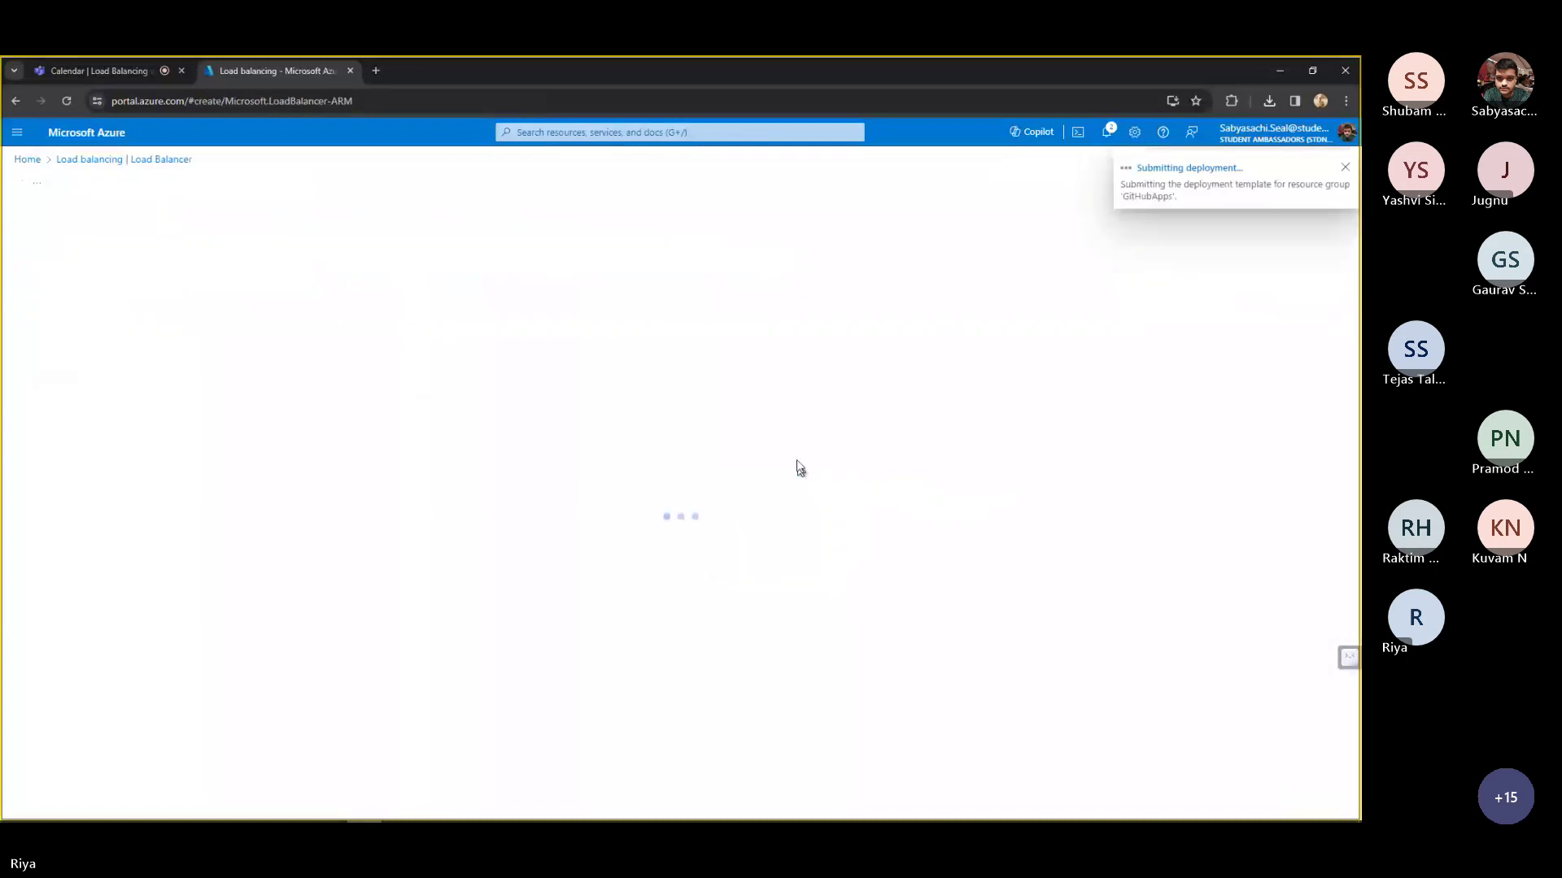
mouse_move(934, 821)
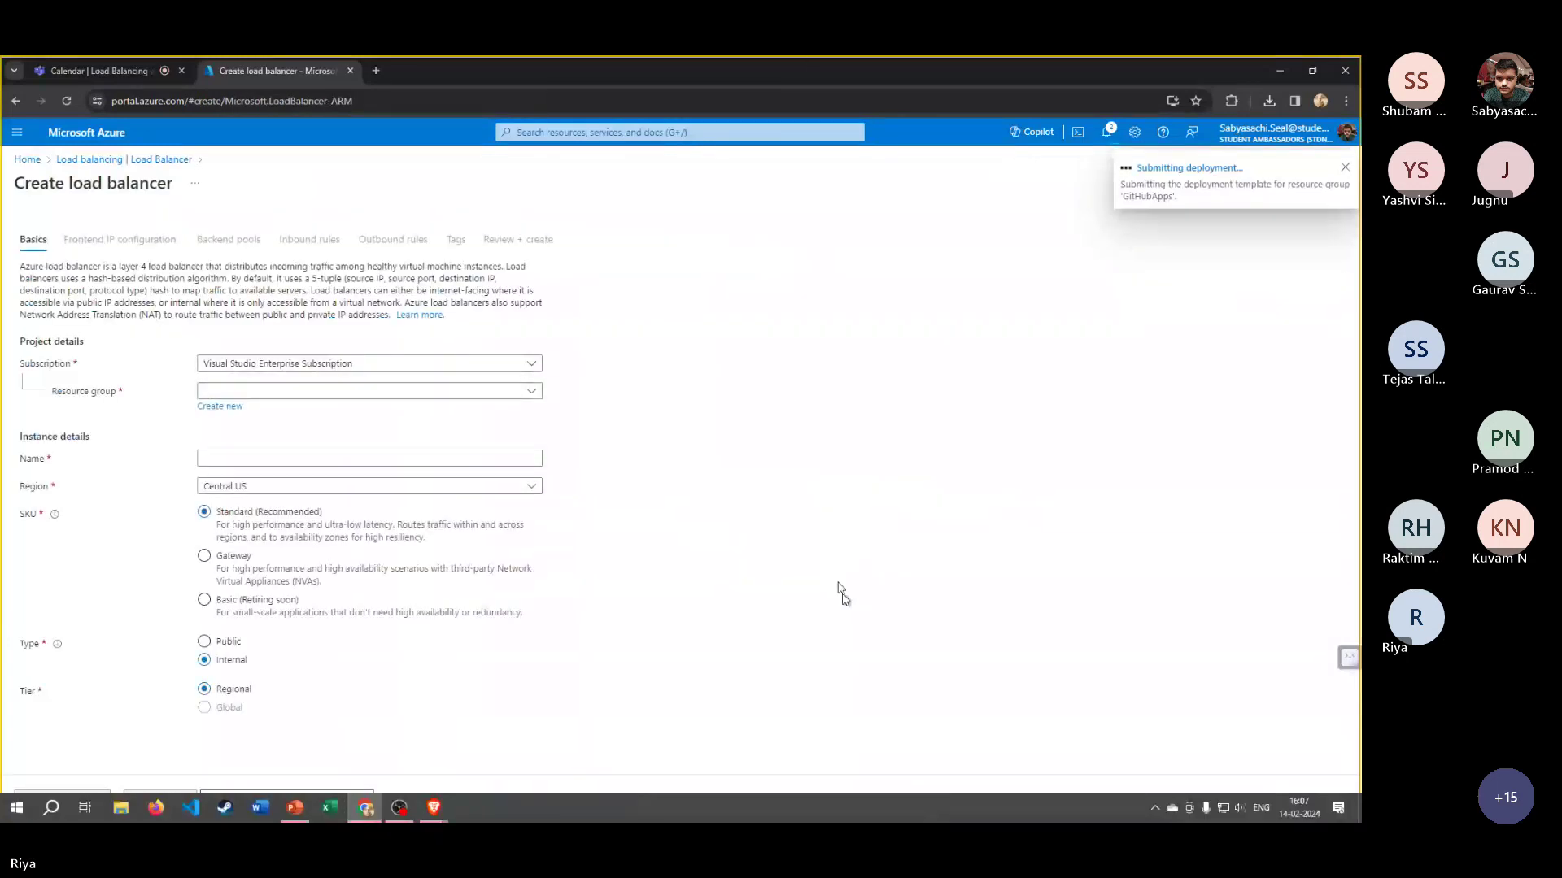
- Assign the load balancer to resource group GitHubApps, name it TestLB, and proceed to its frontend IP configuration
click(264, 392)
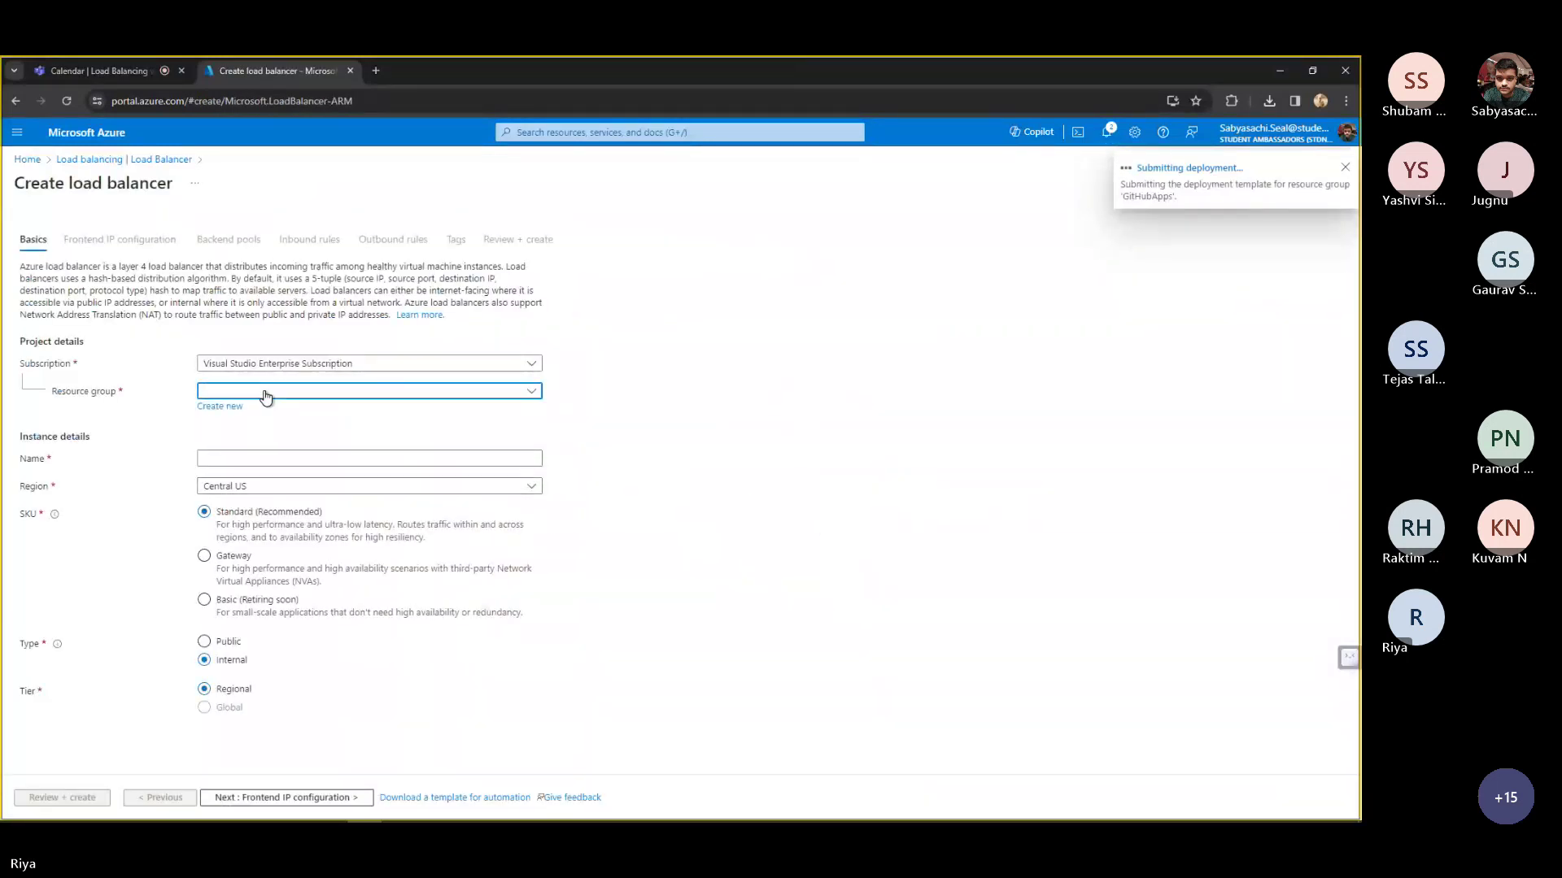
click(253, 529)
click(273, 459)
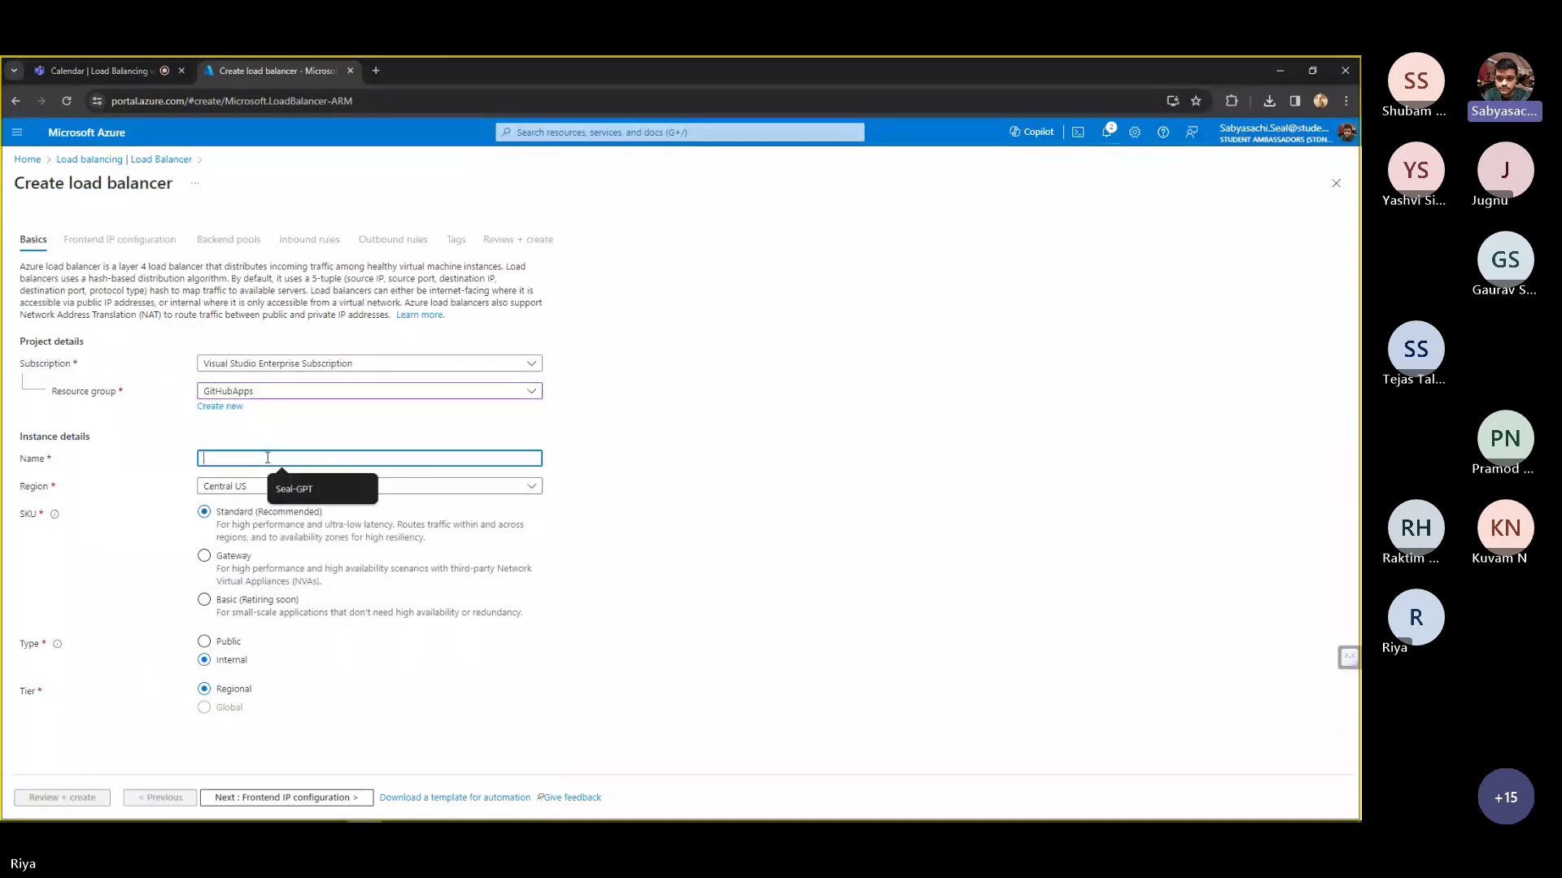
text(TestLB)
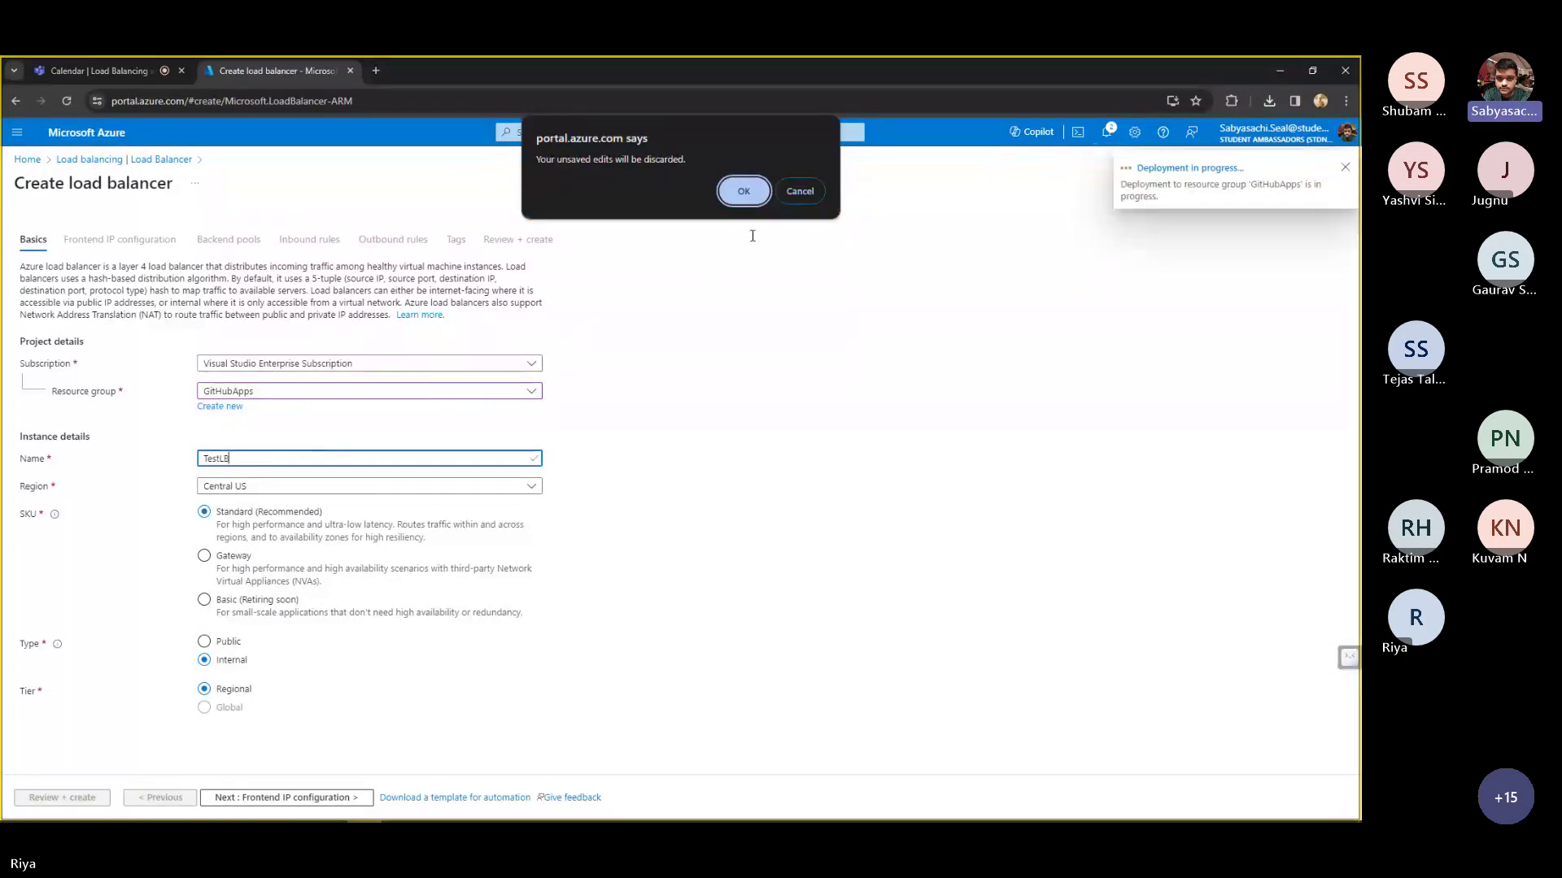
click(799, 192)
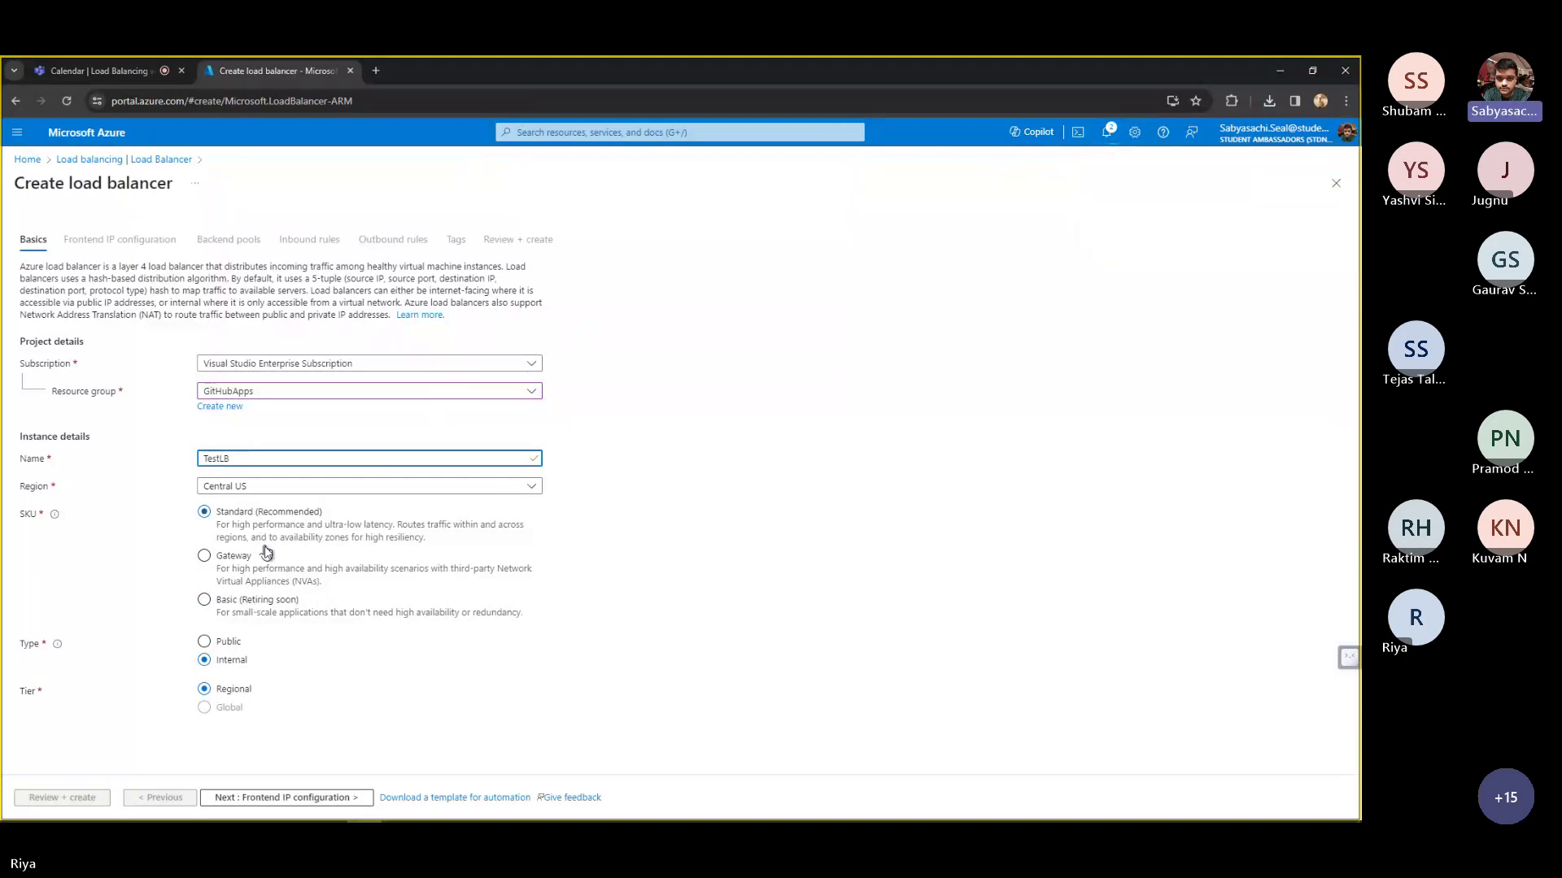
click(309, 798)
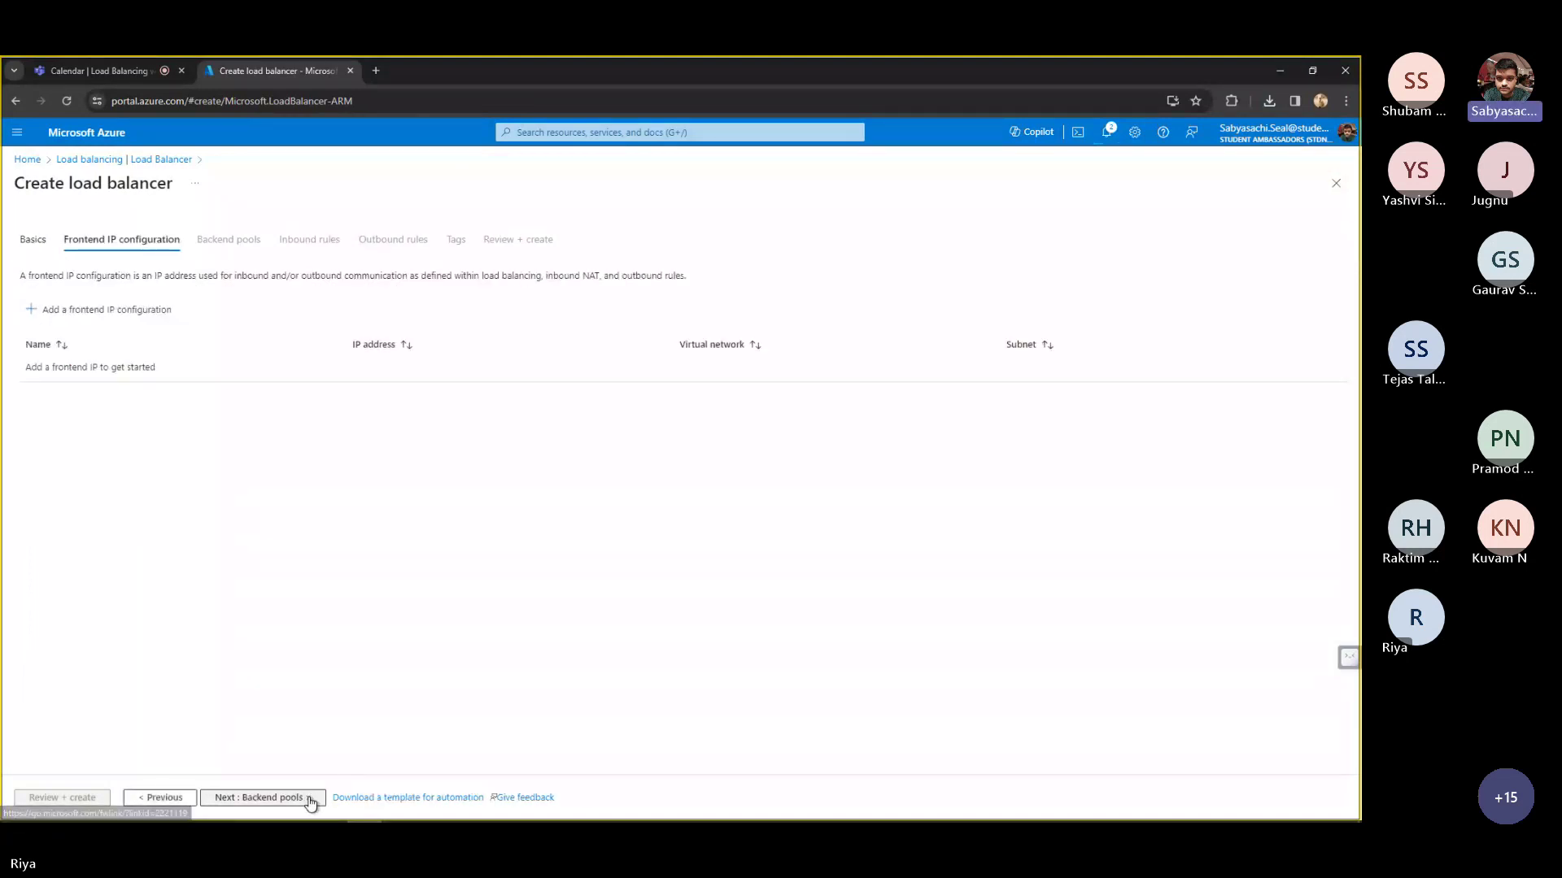
- Add a frontend IP configuration named TestConfig on virtual network TestVNet with the default subnet, keeping dynamic assignment
click(141, 318)
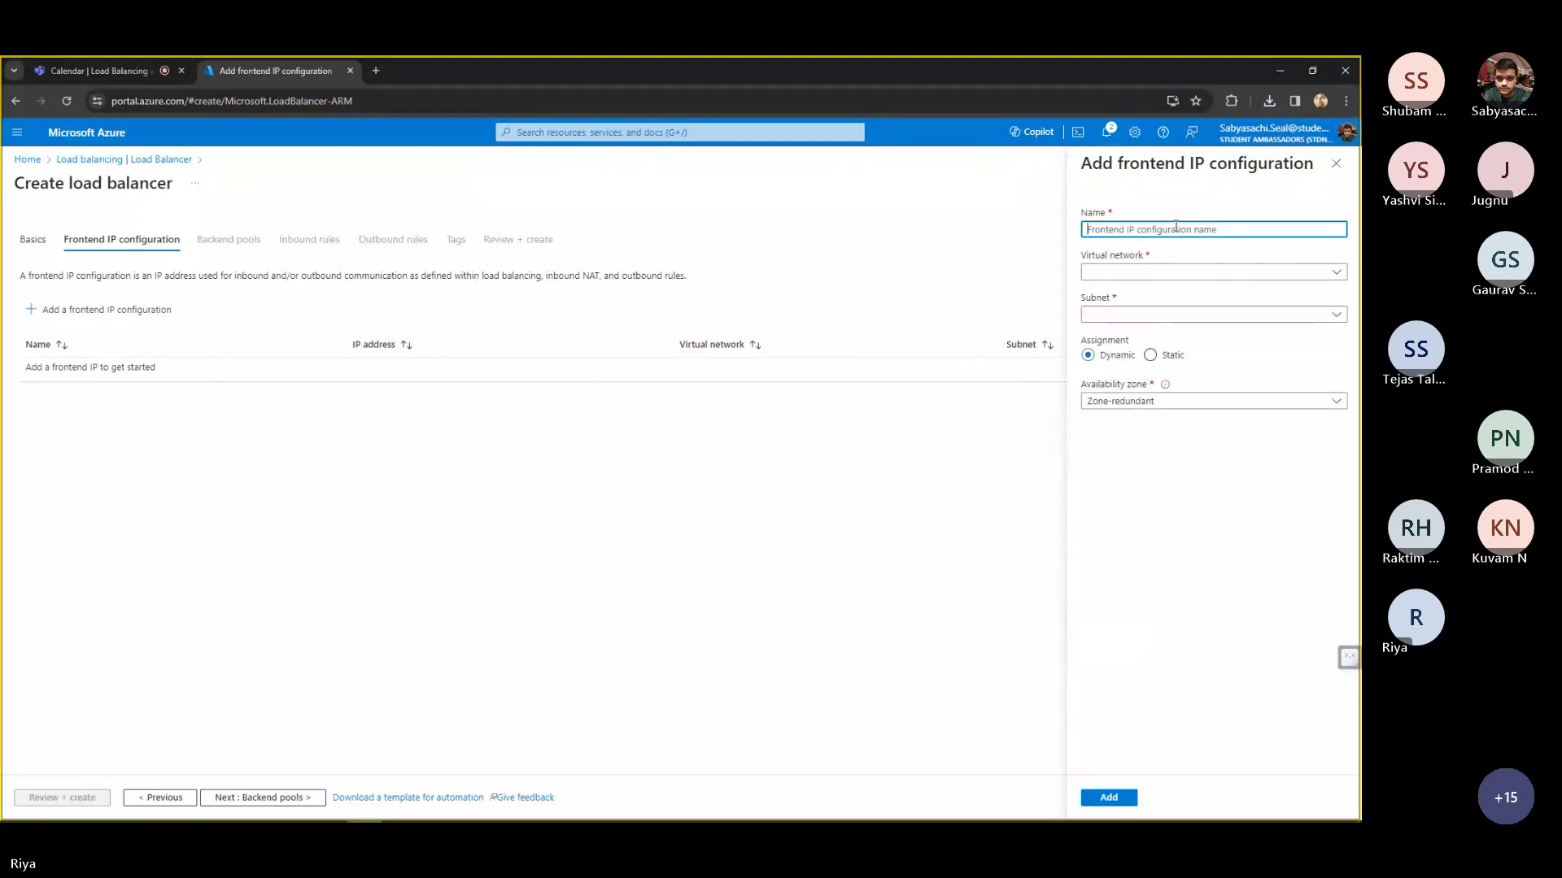
text(TestCon)
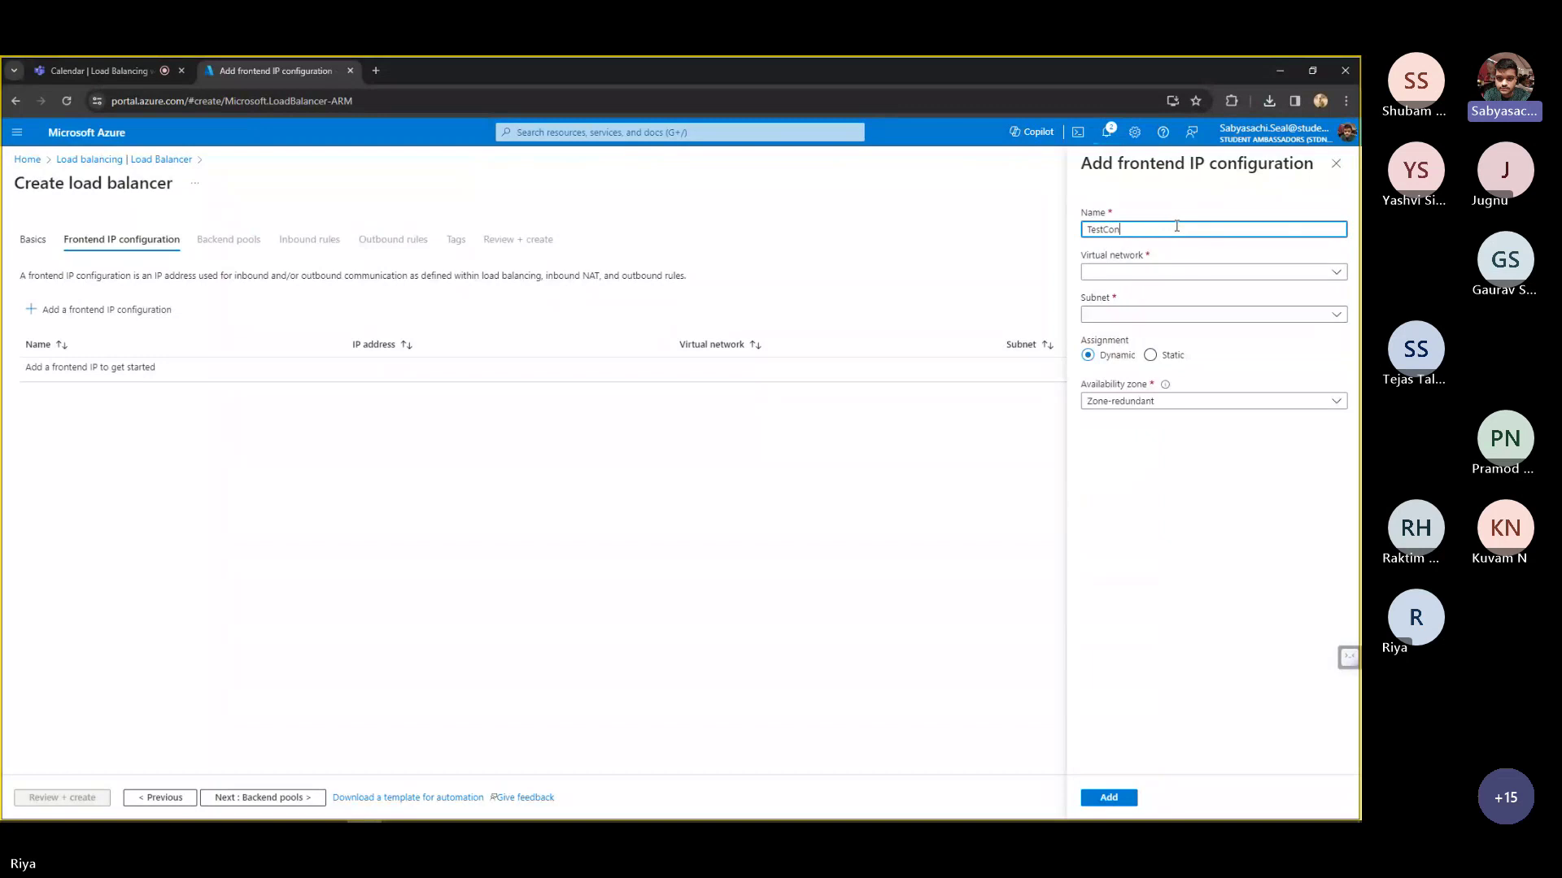
text(fig)
click(1168, 274)
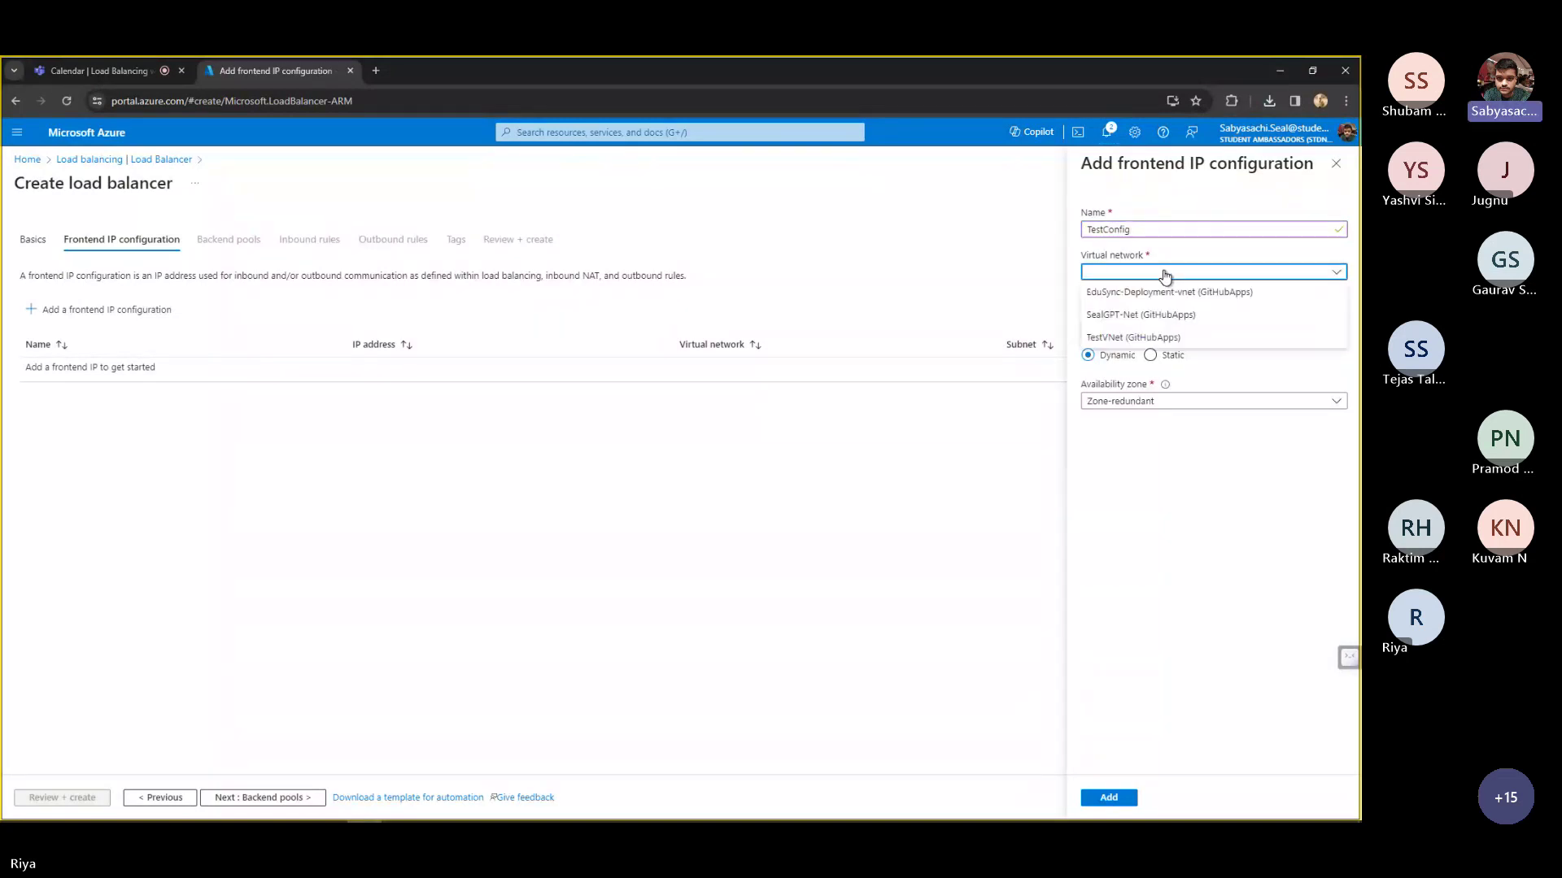
click(1158, 336)
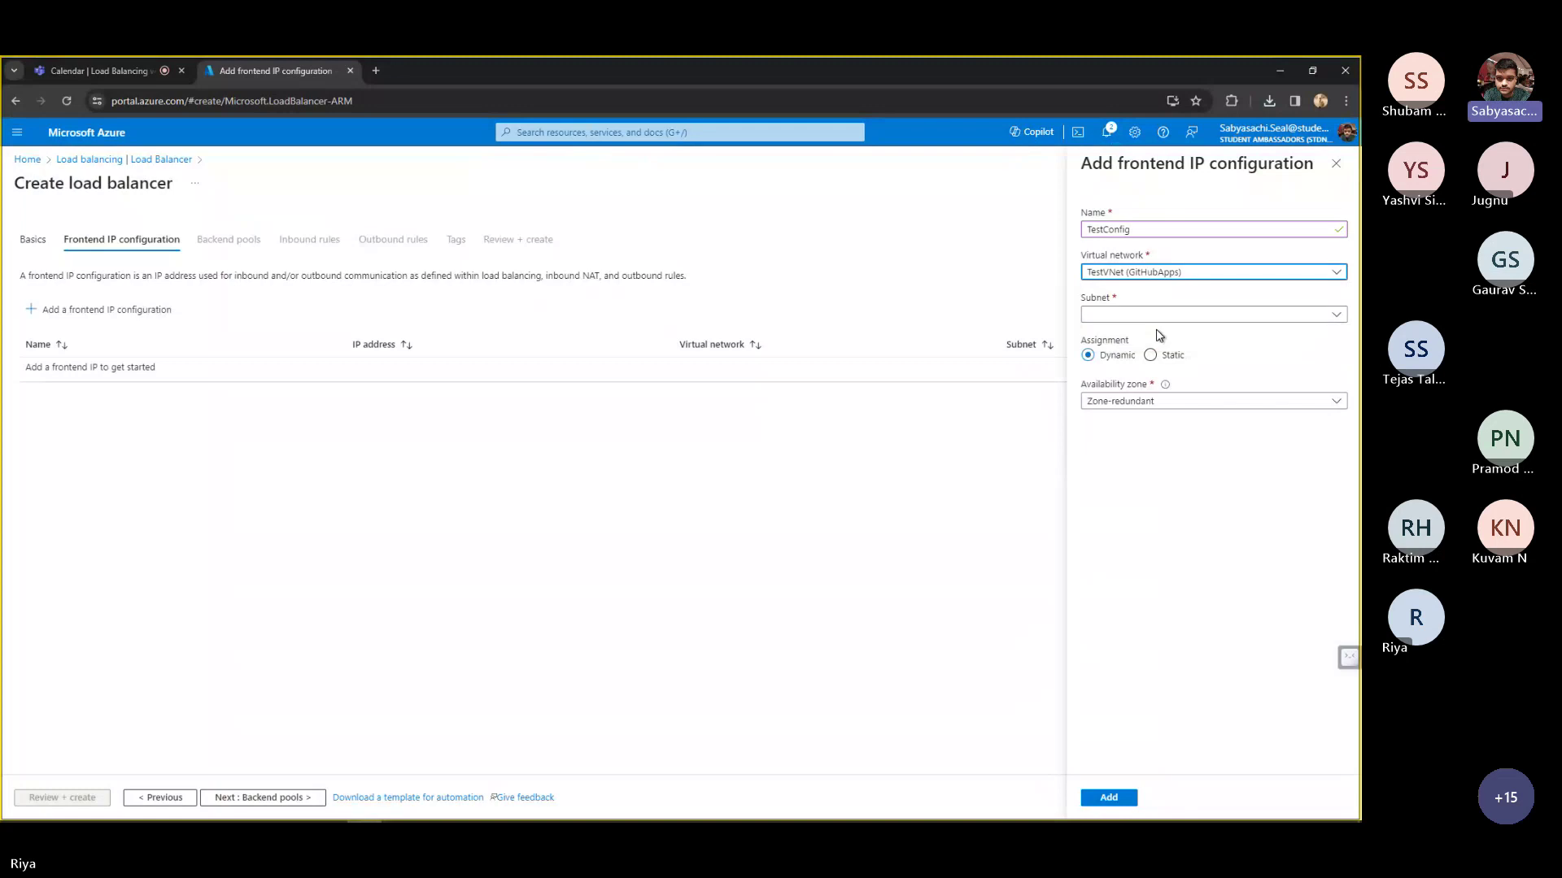
click(1159, 316)
click(1155, 333)
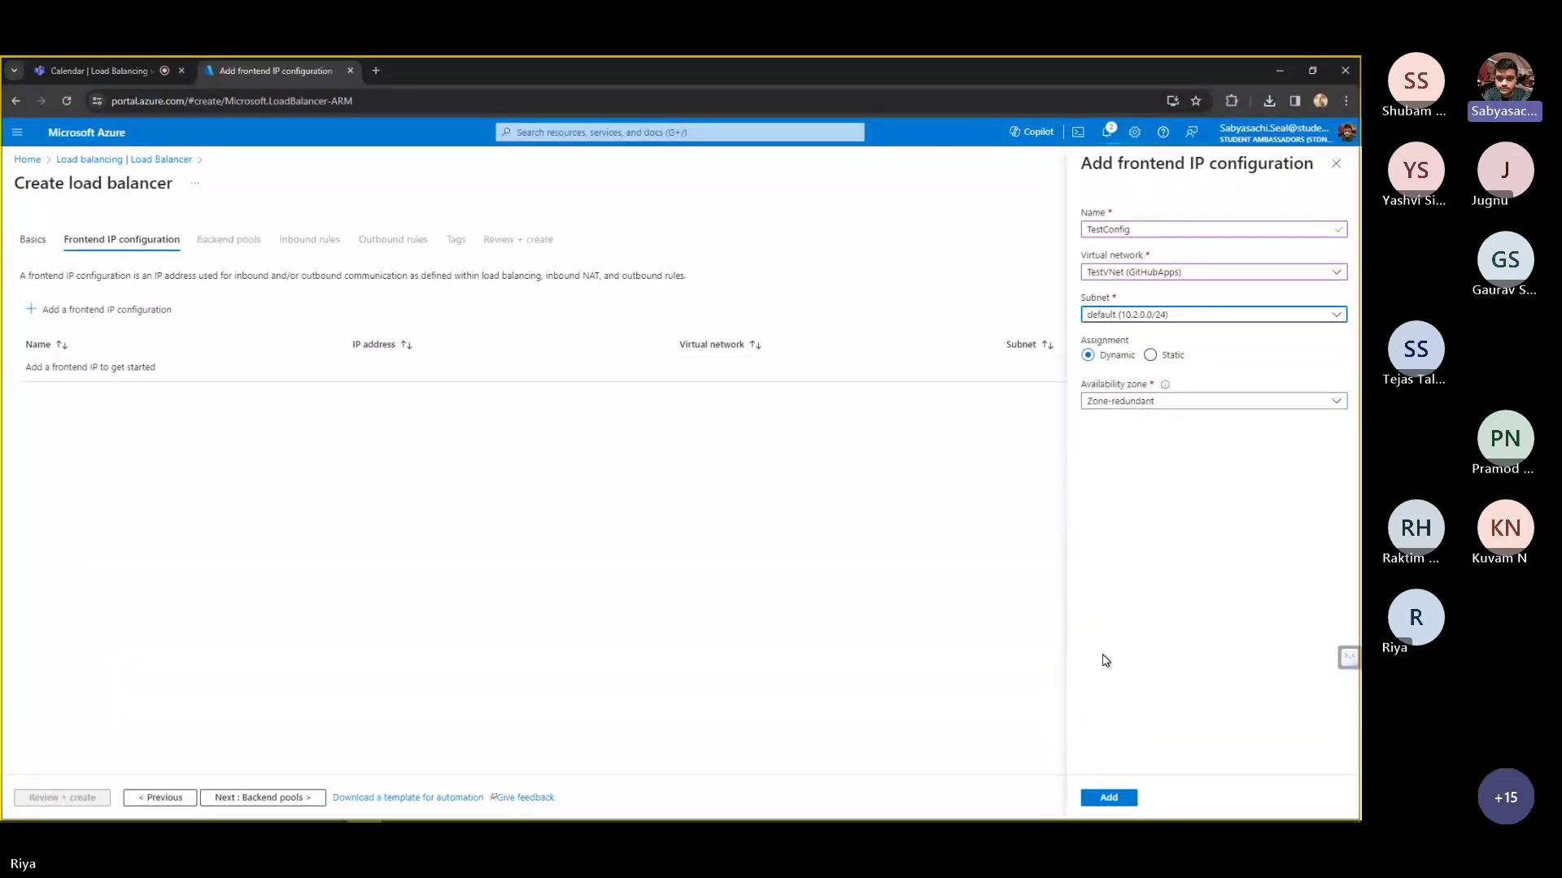
click(1111, 795)
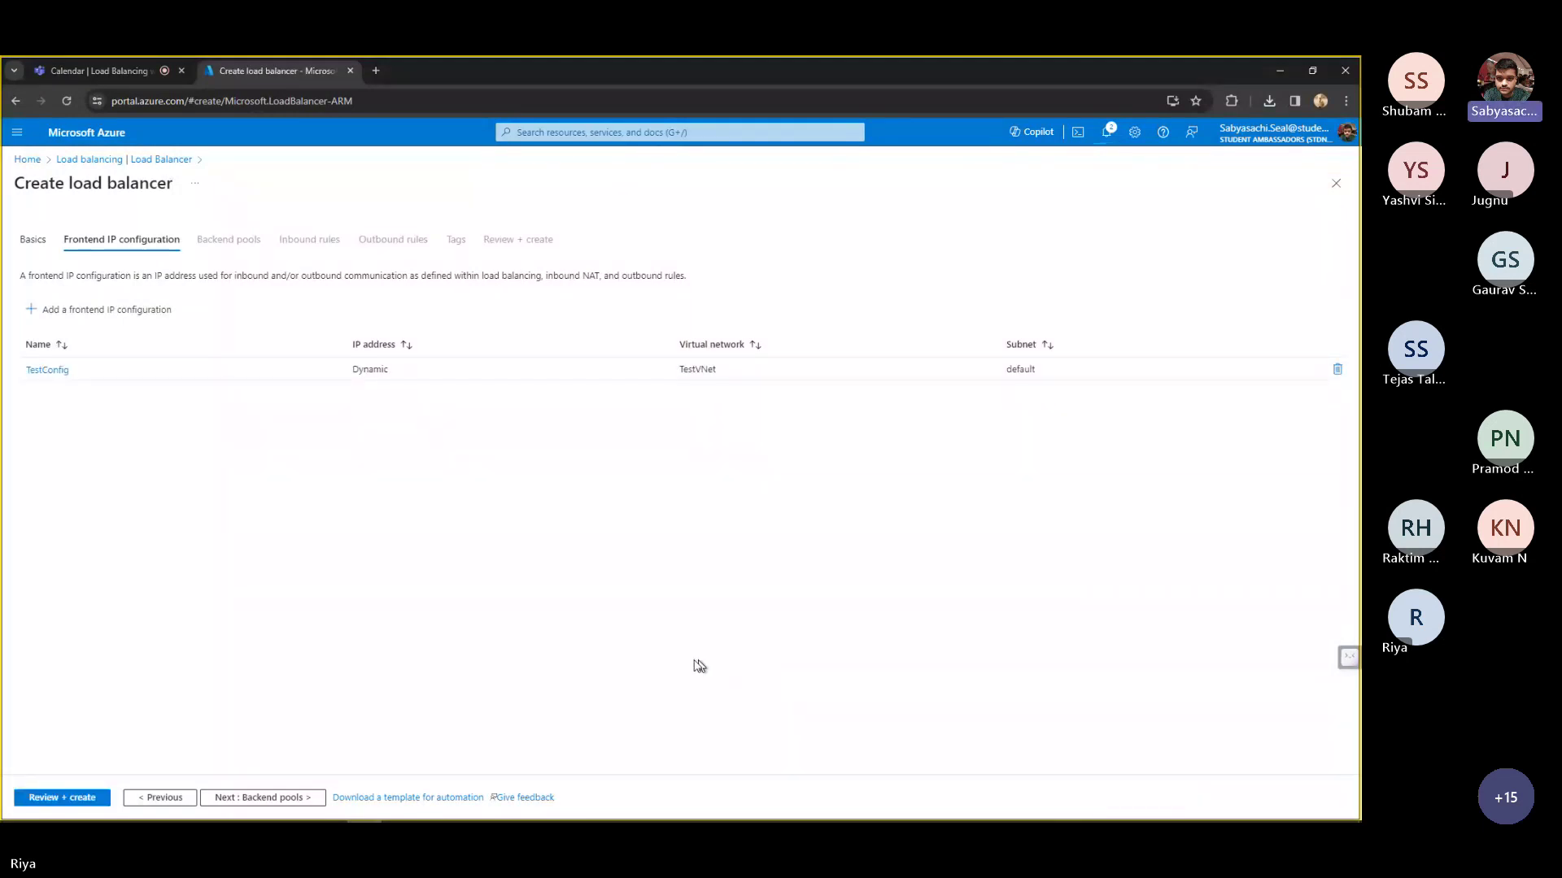
- Begin a backend pool for the load balancer, configured by IP address and named TestPool
click(289, 798)
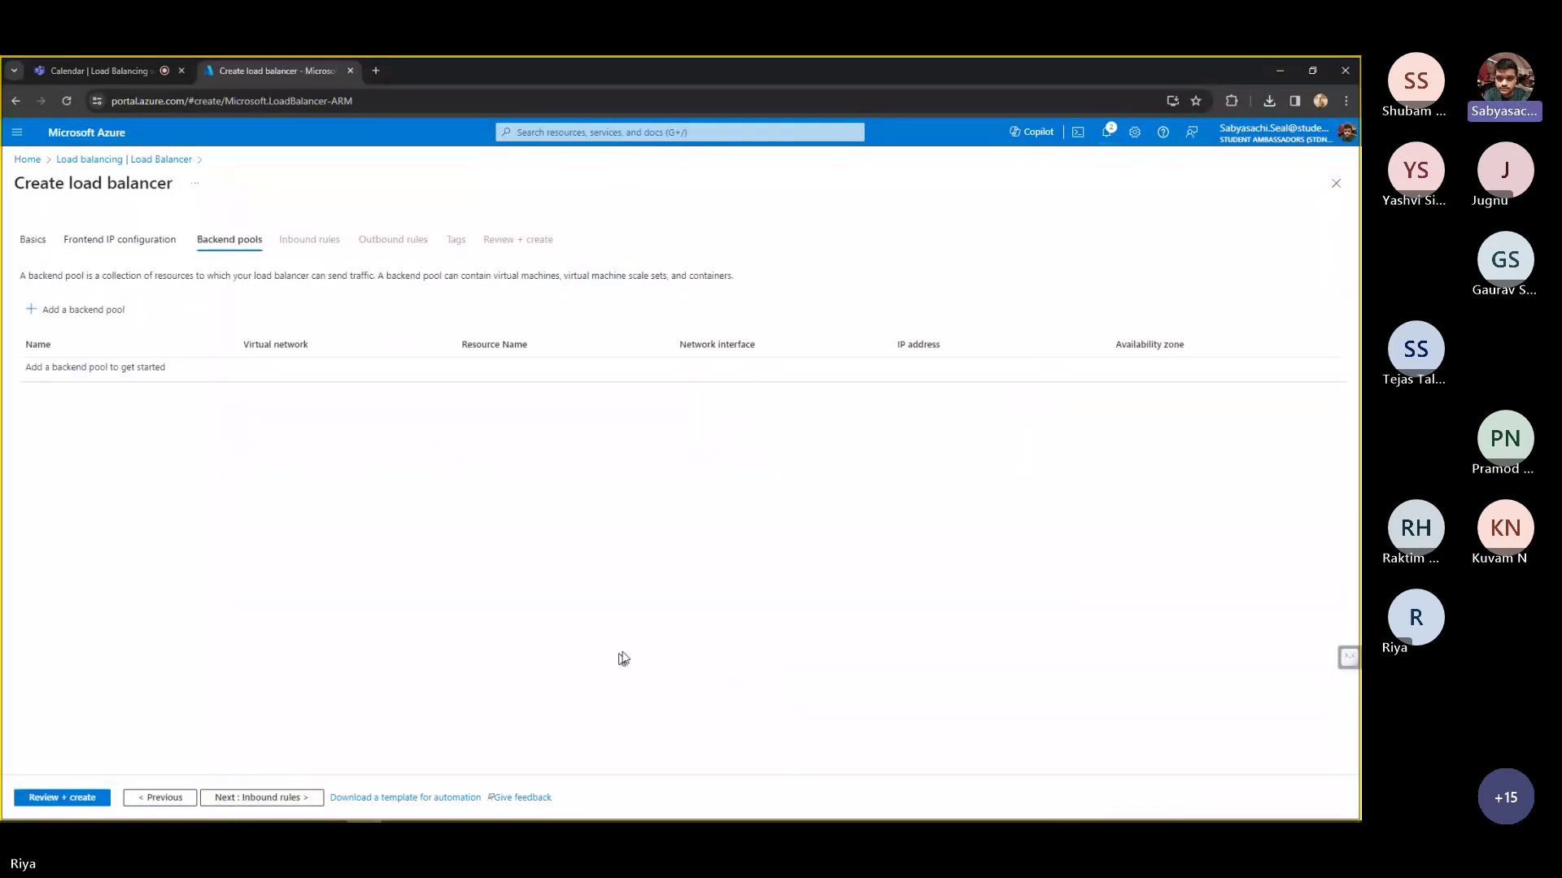
click(77, 310)
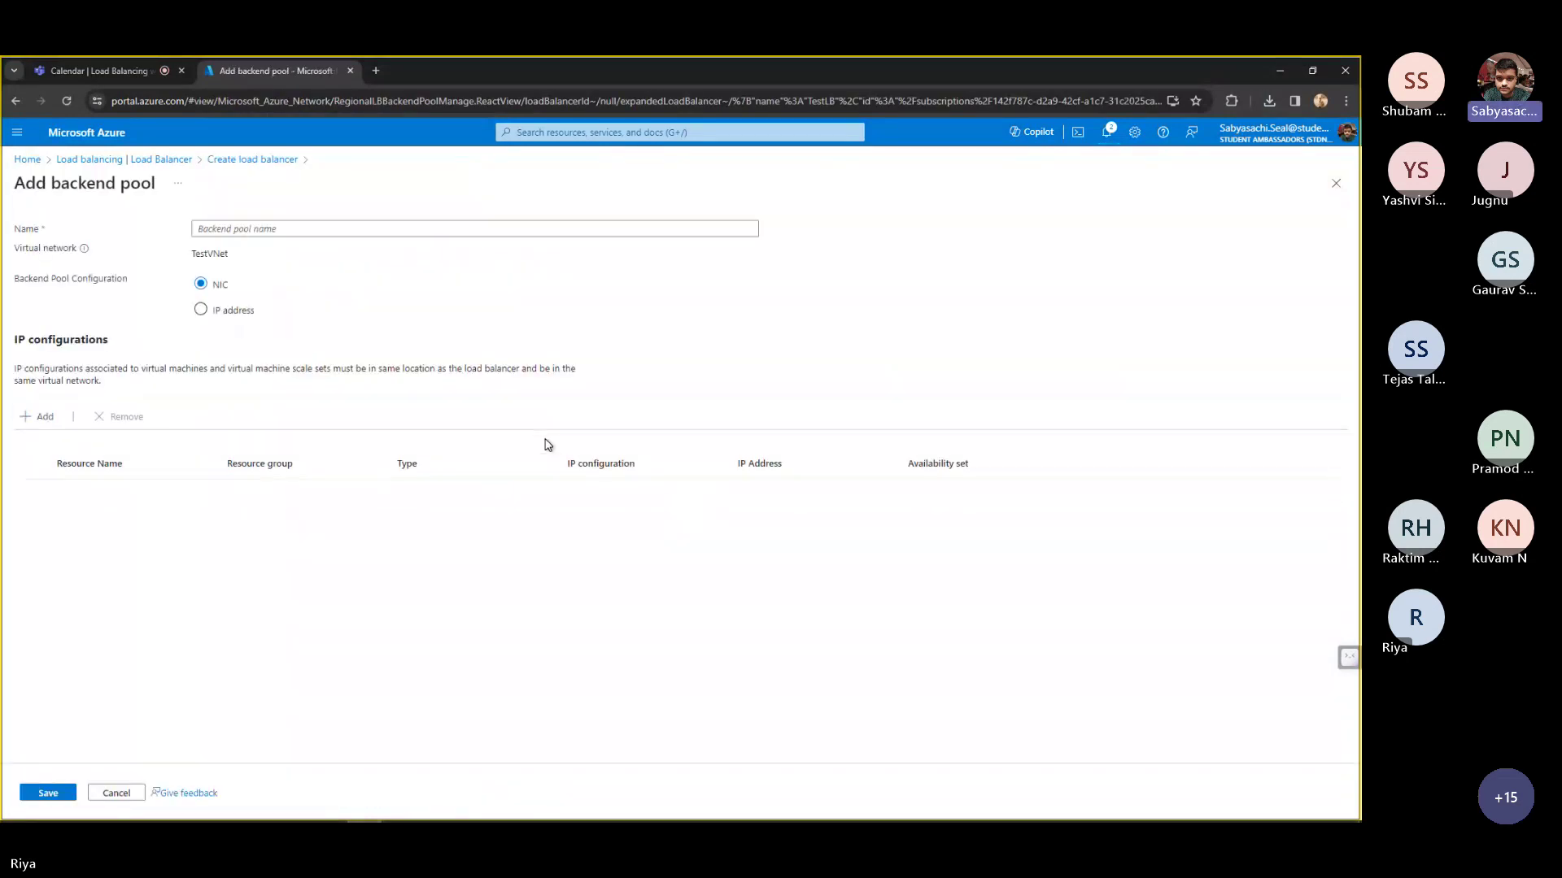
click(217, 311)
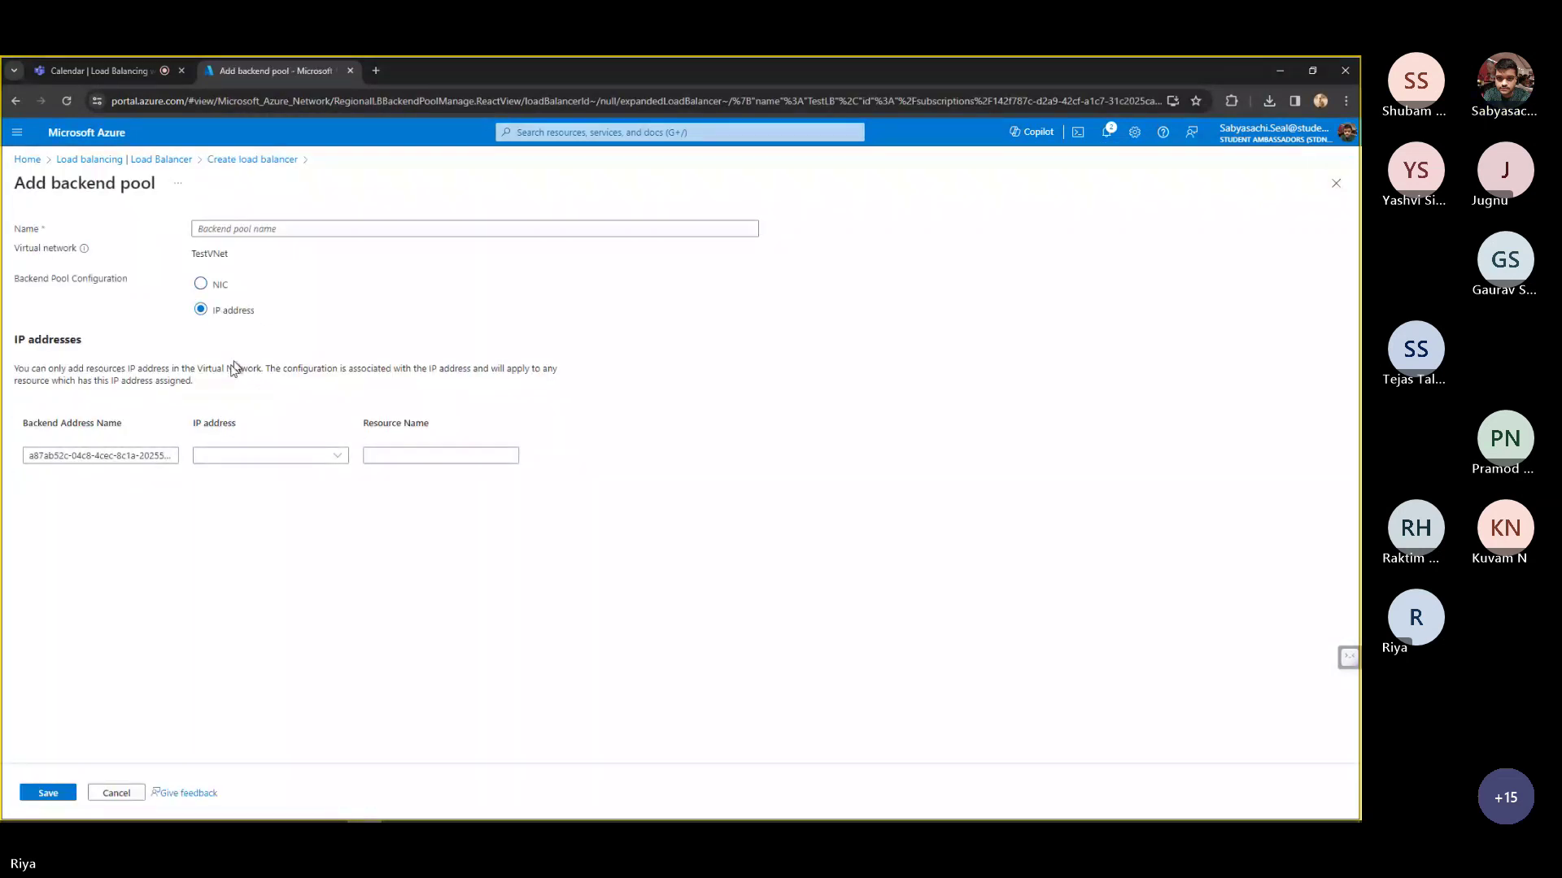
click(327, 228)
text(Te)
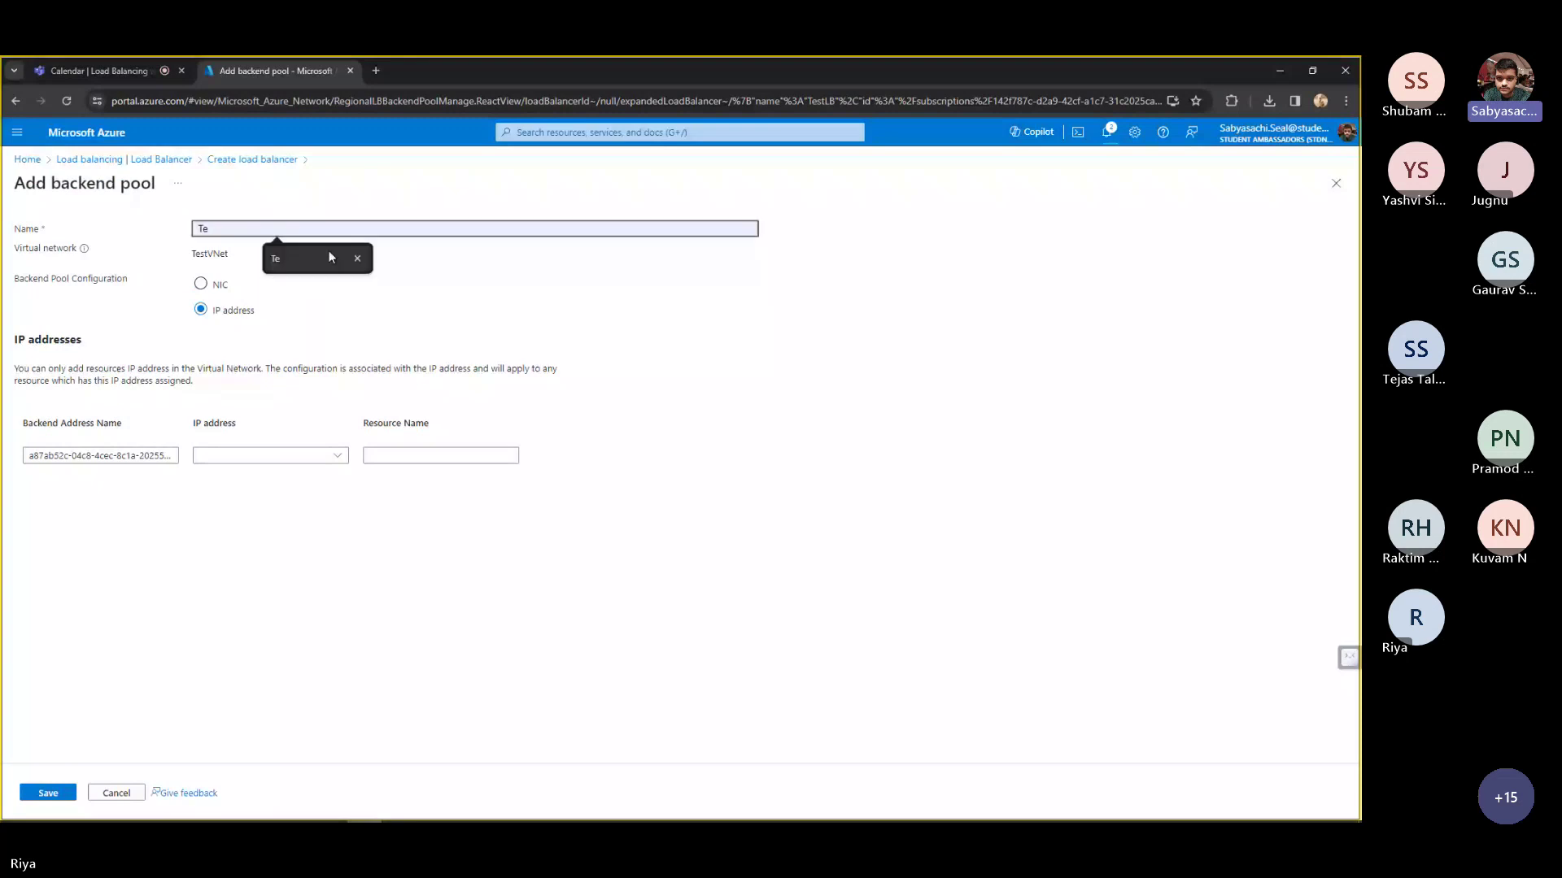
text(stPool)
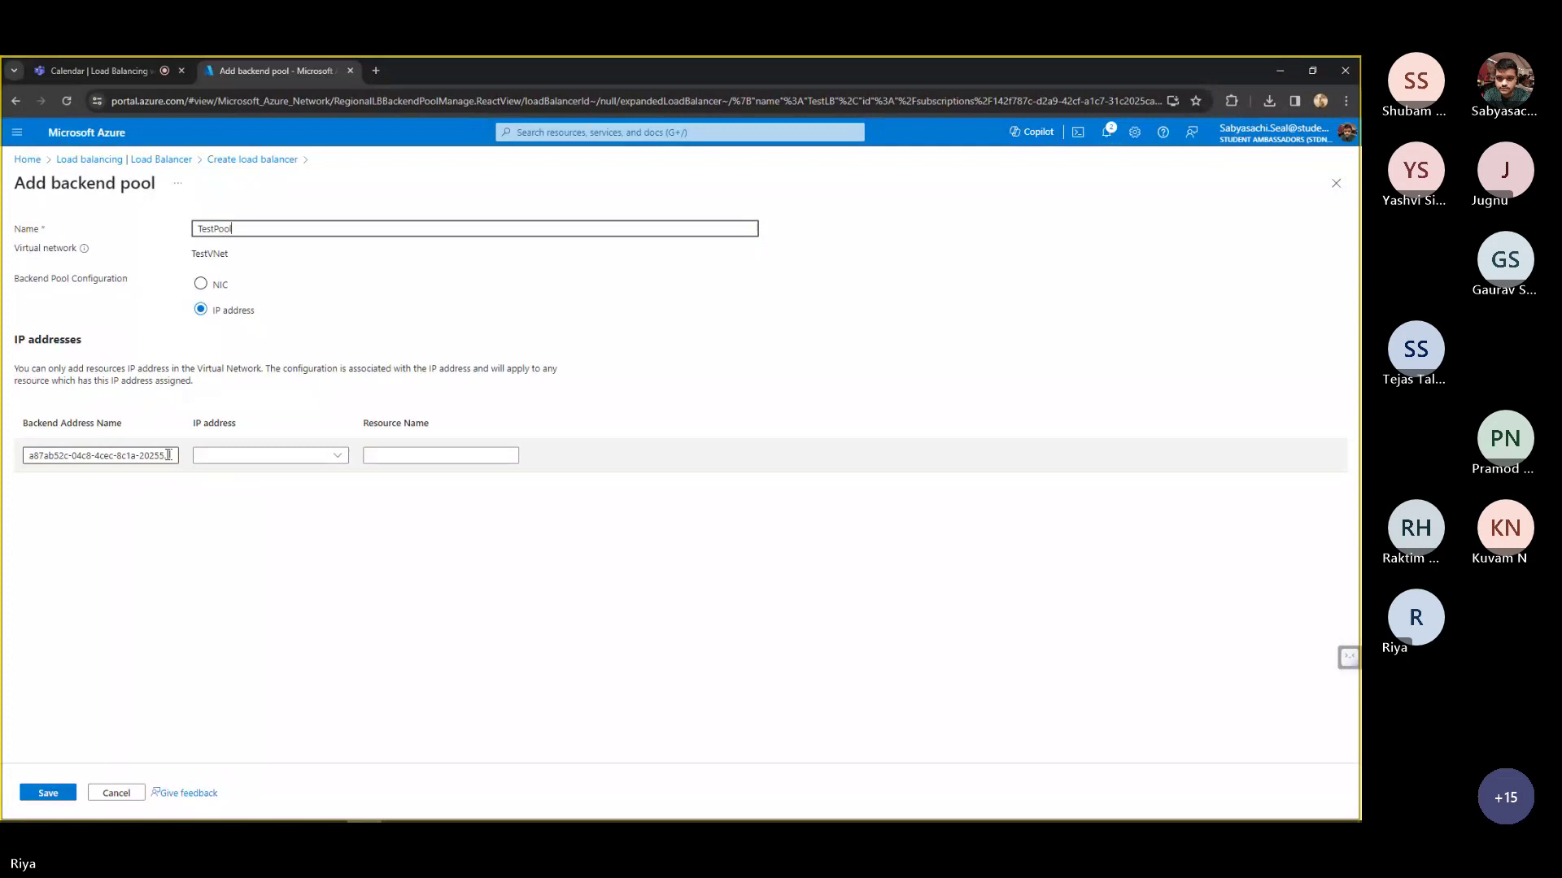
- Add the TestLB machine's IP address 10.2.0.5 to the backend pool and save the pool
click(122, 453)
click(277, 460)
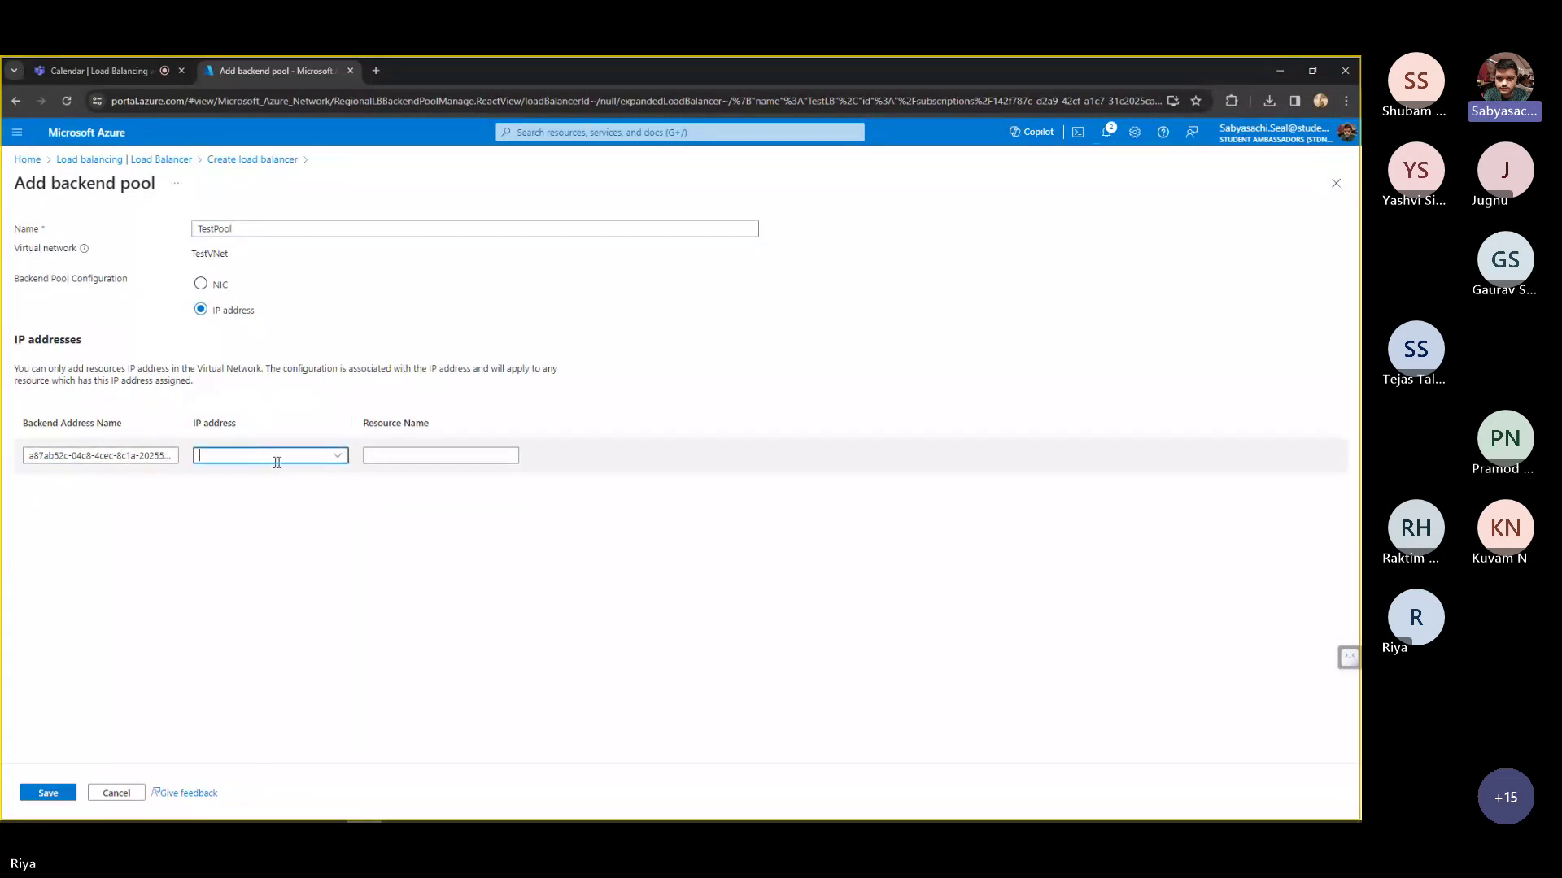
click(340, 456)
click(210, 477)
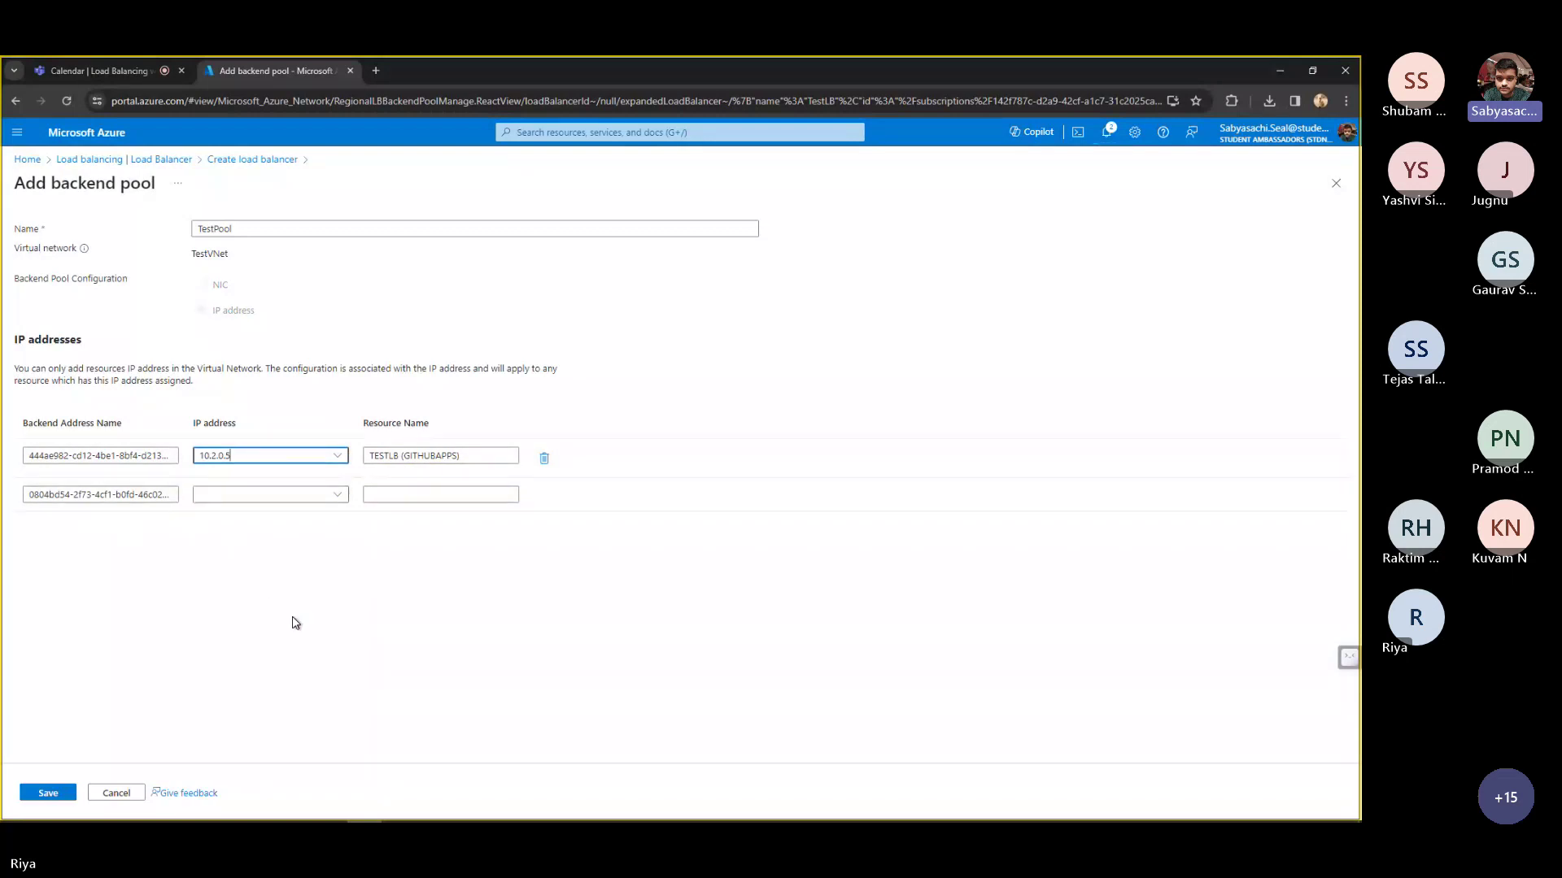
click(51, 793)
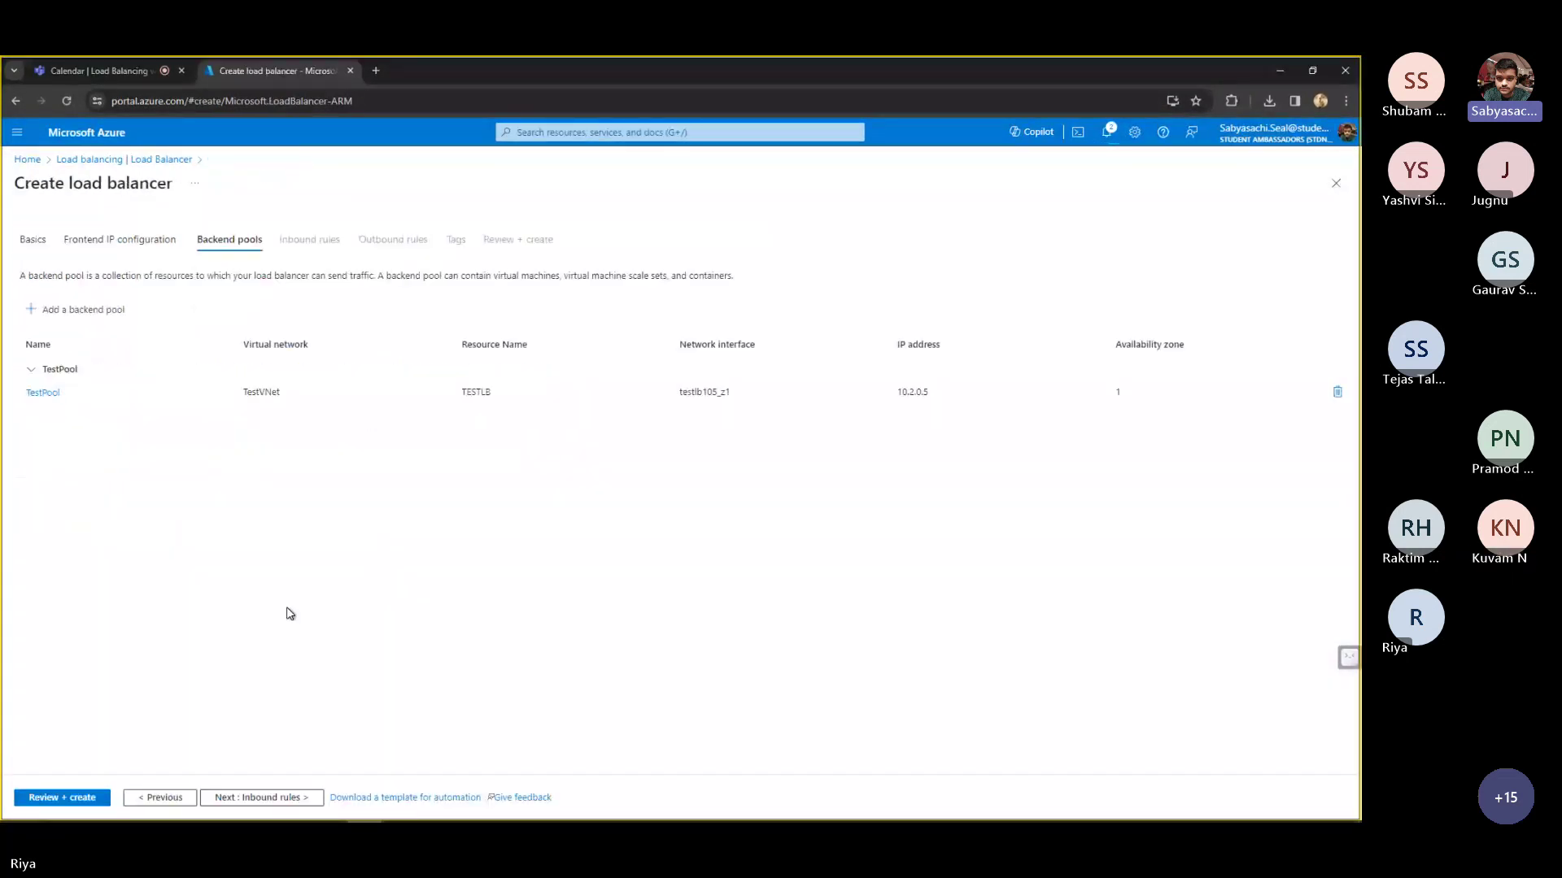
- Begin an inbound load balancing rule named TestRule and set its frontend IP address to TestConfig
click(284, 797)
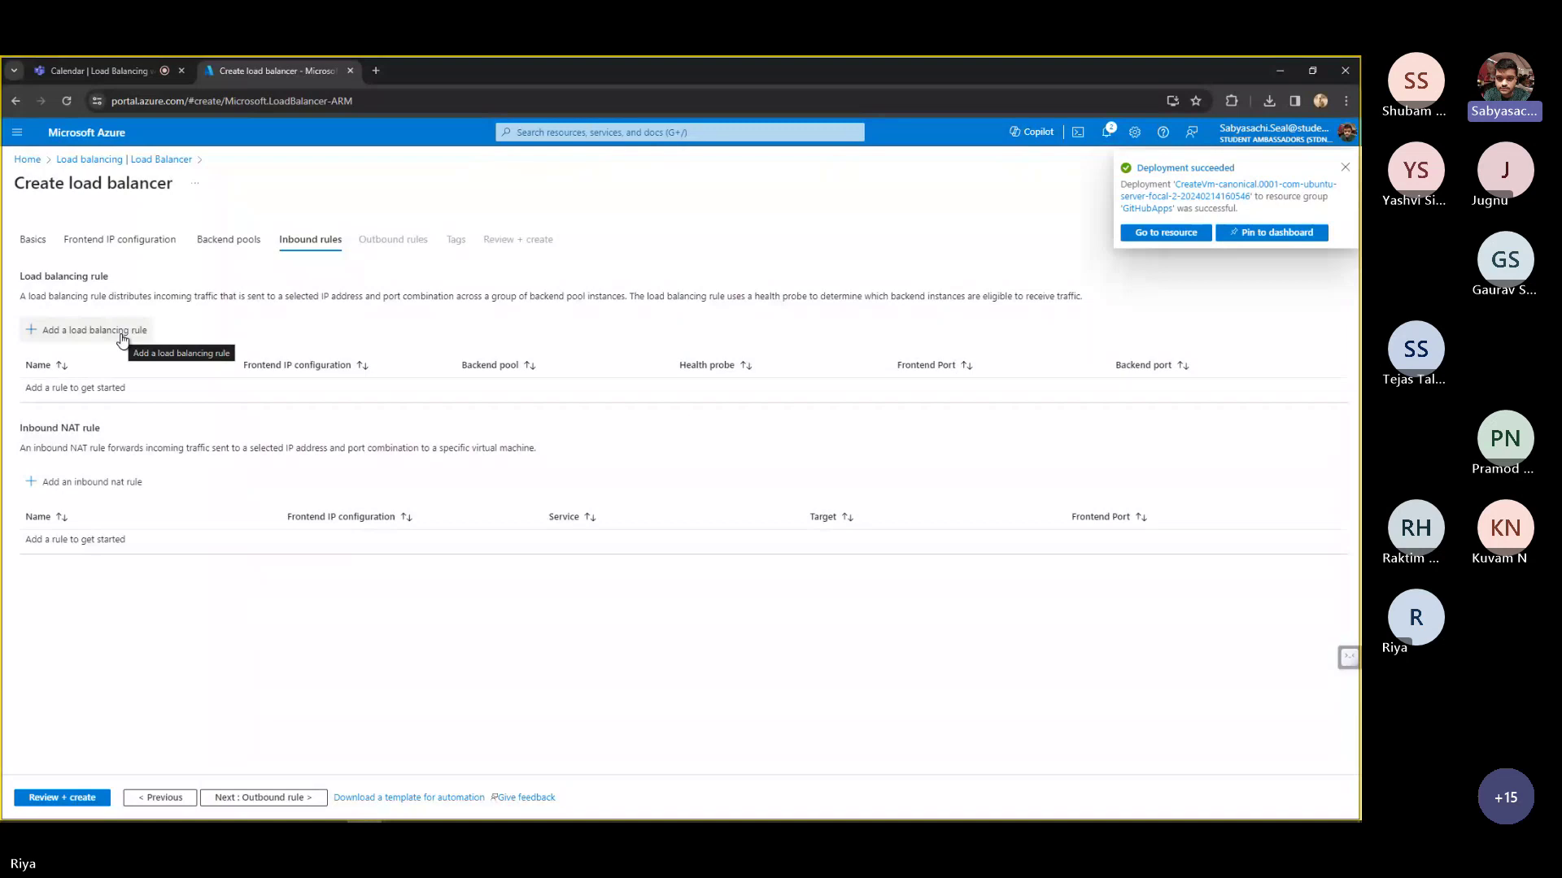
click(122, 338)
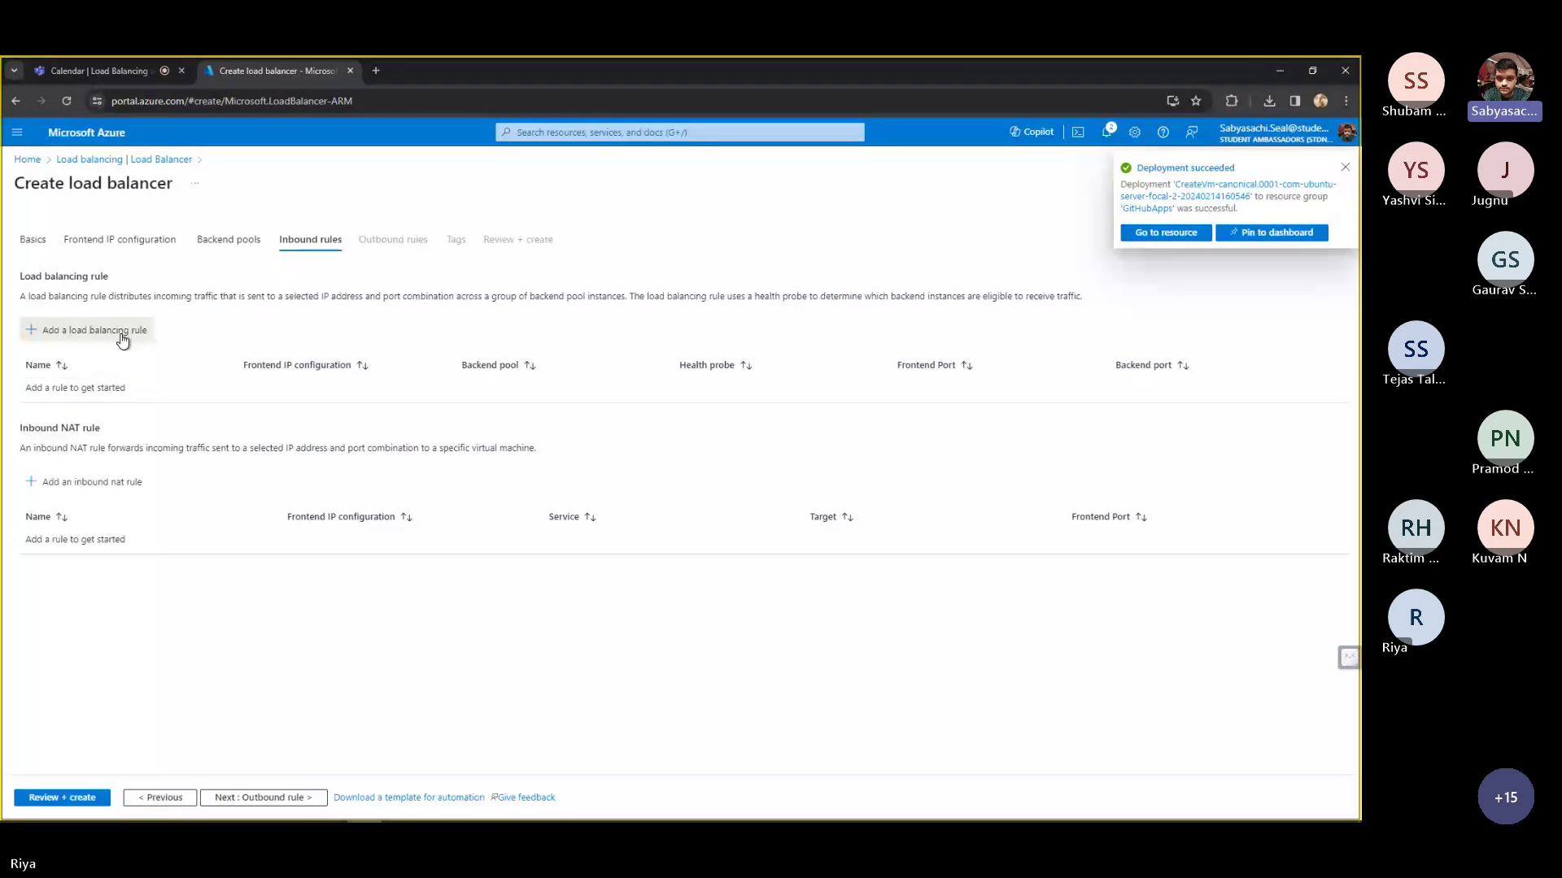
click(1181, 274)
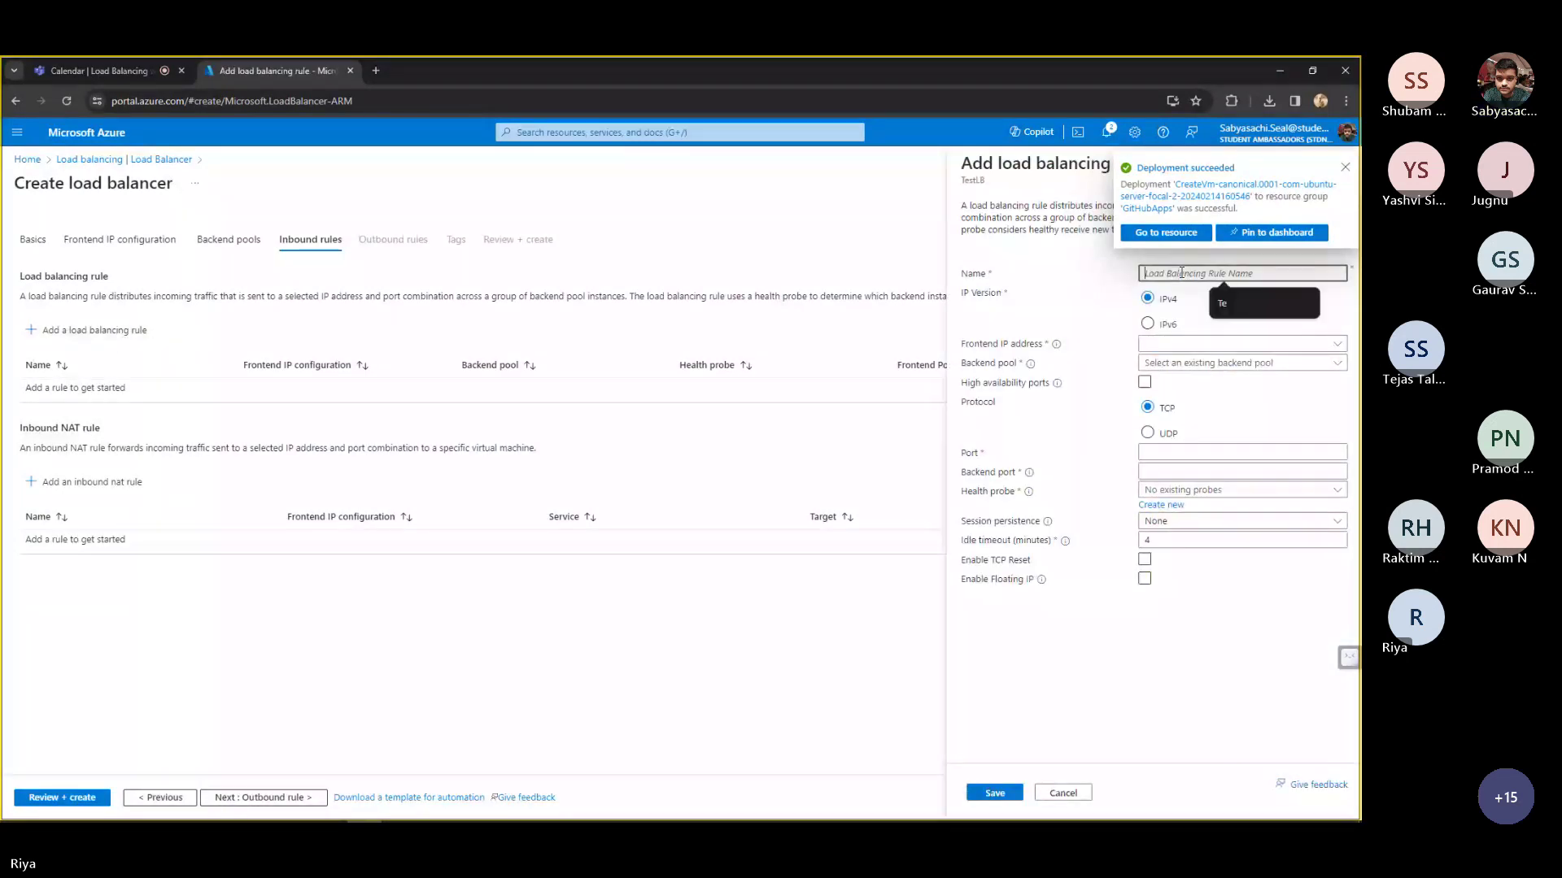
text(Test)
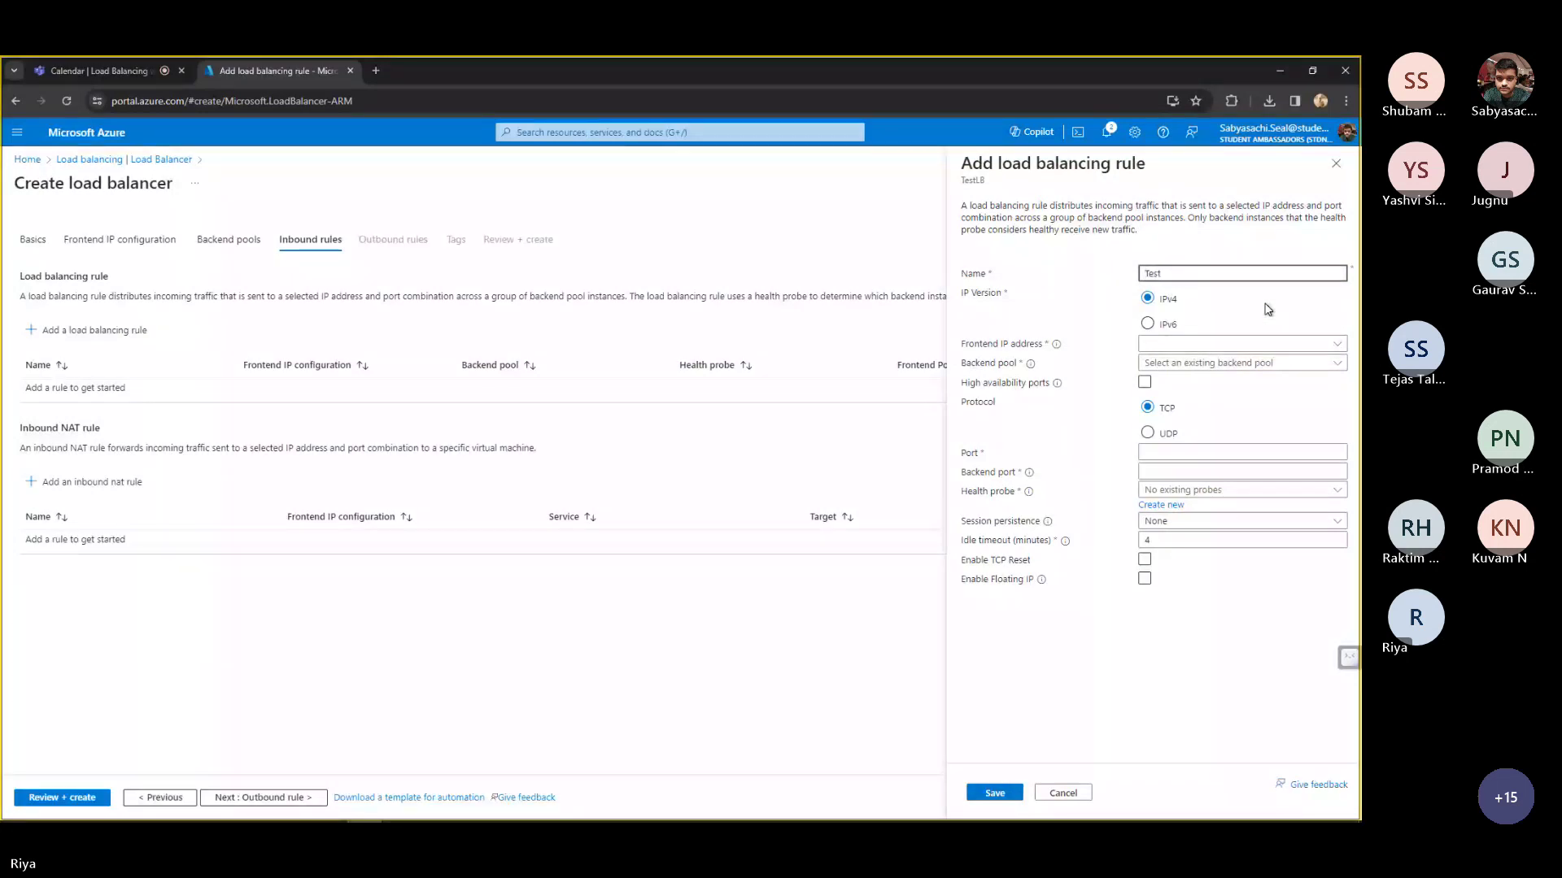
text(Ri)
key(BackSpace)
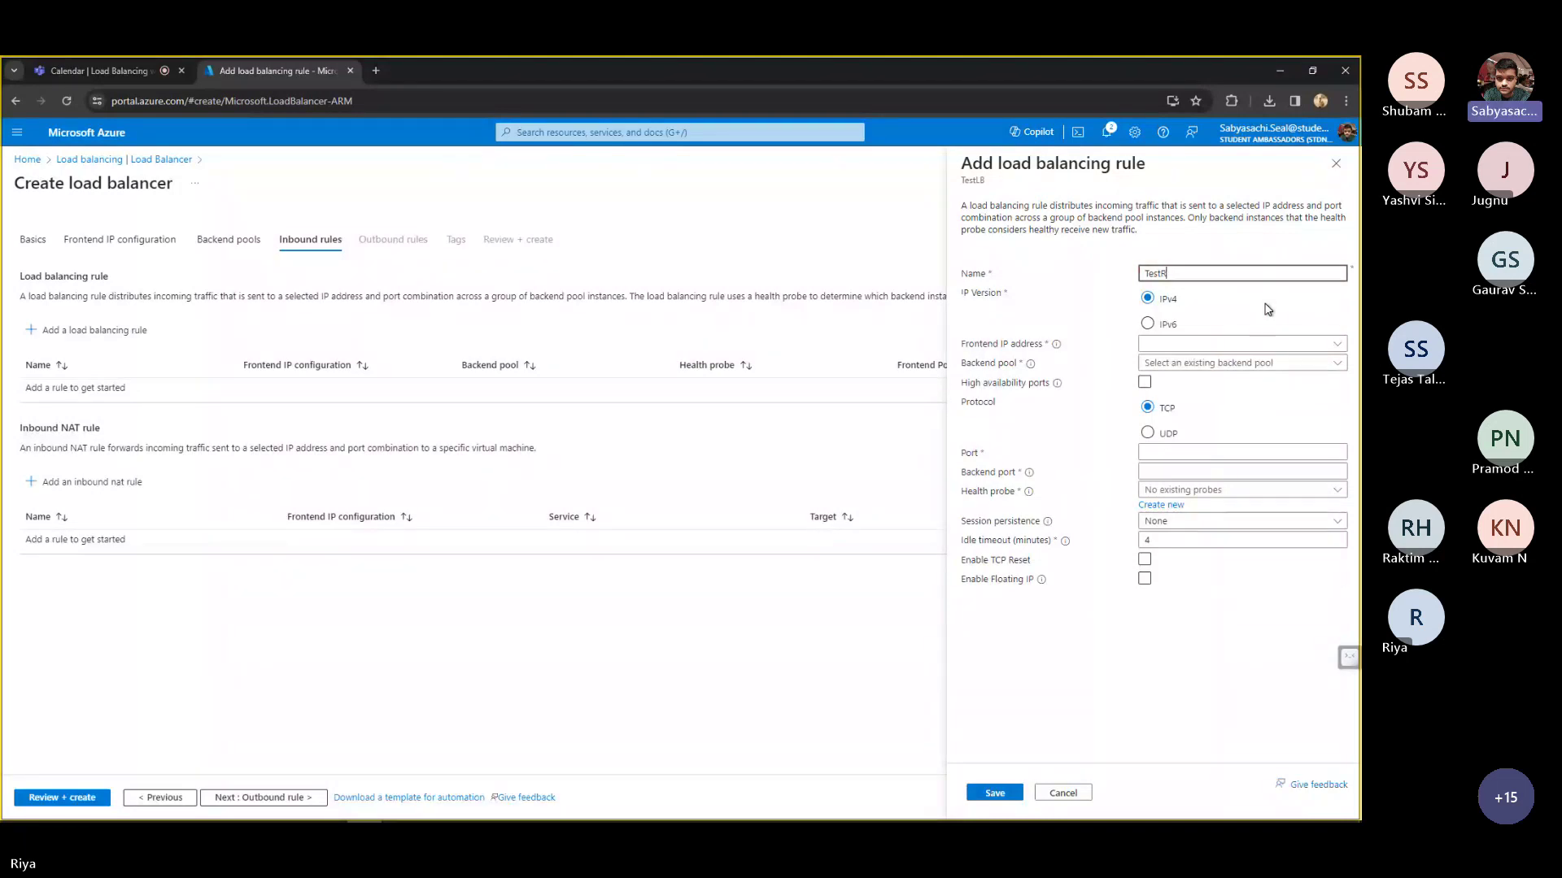
text(ule)
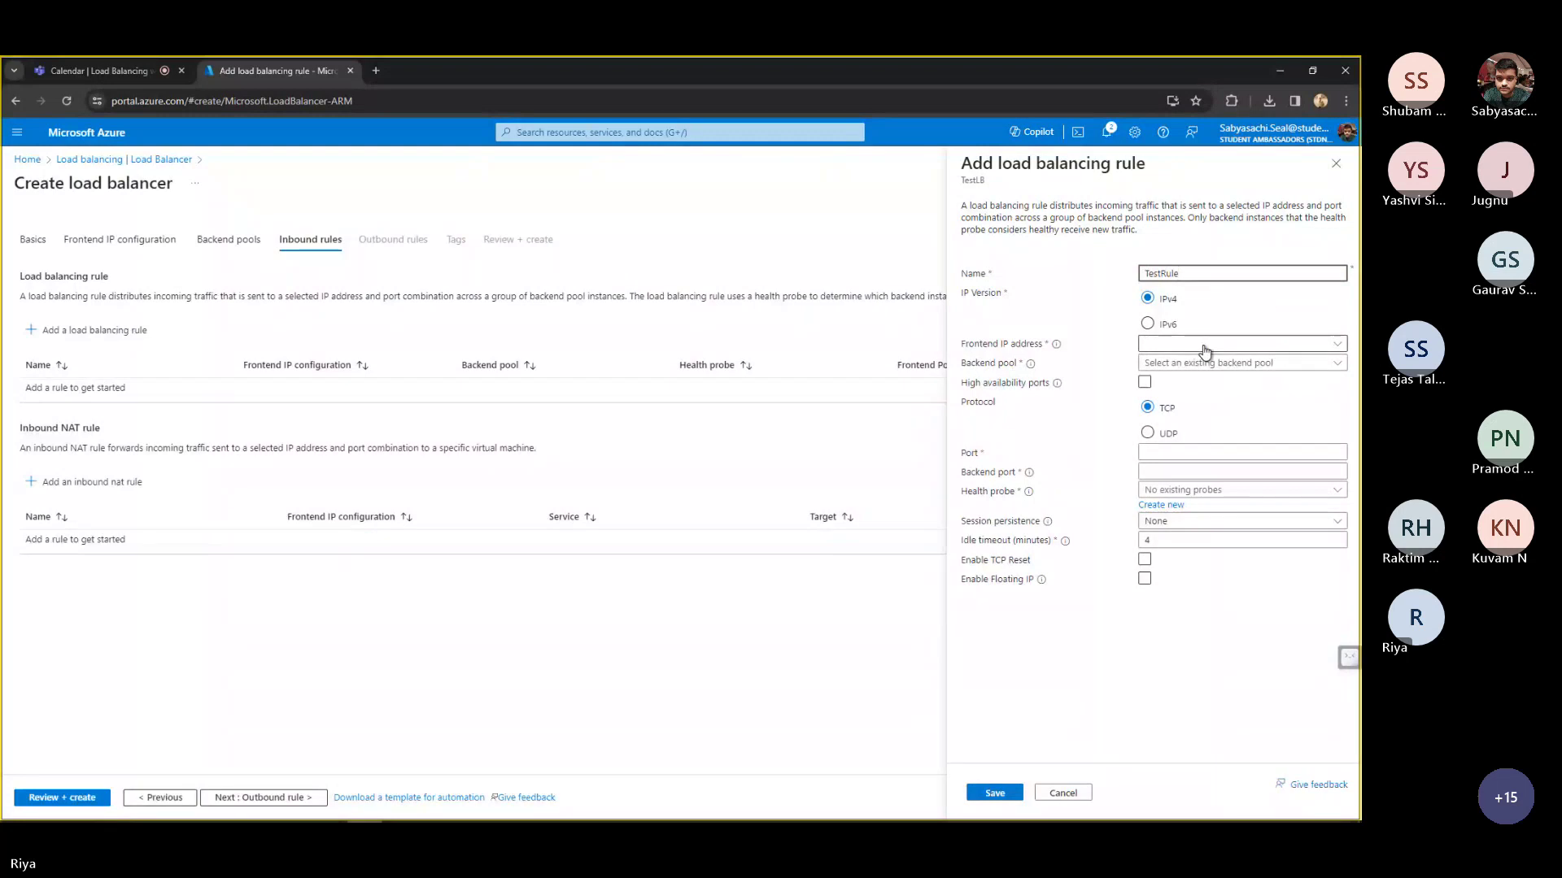
click(1202, 344)
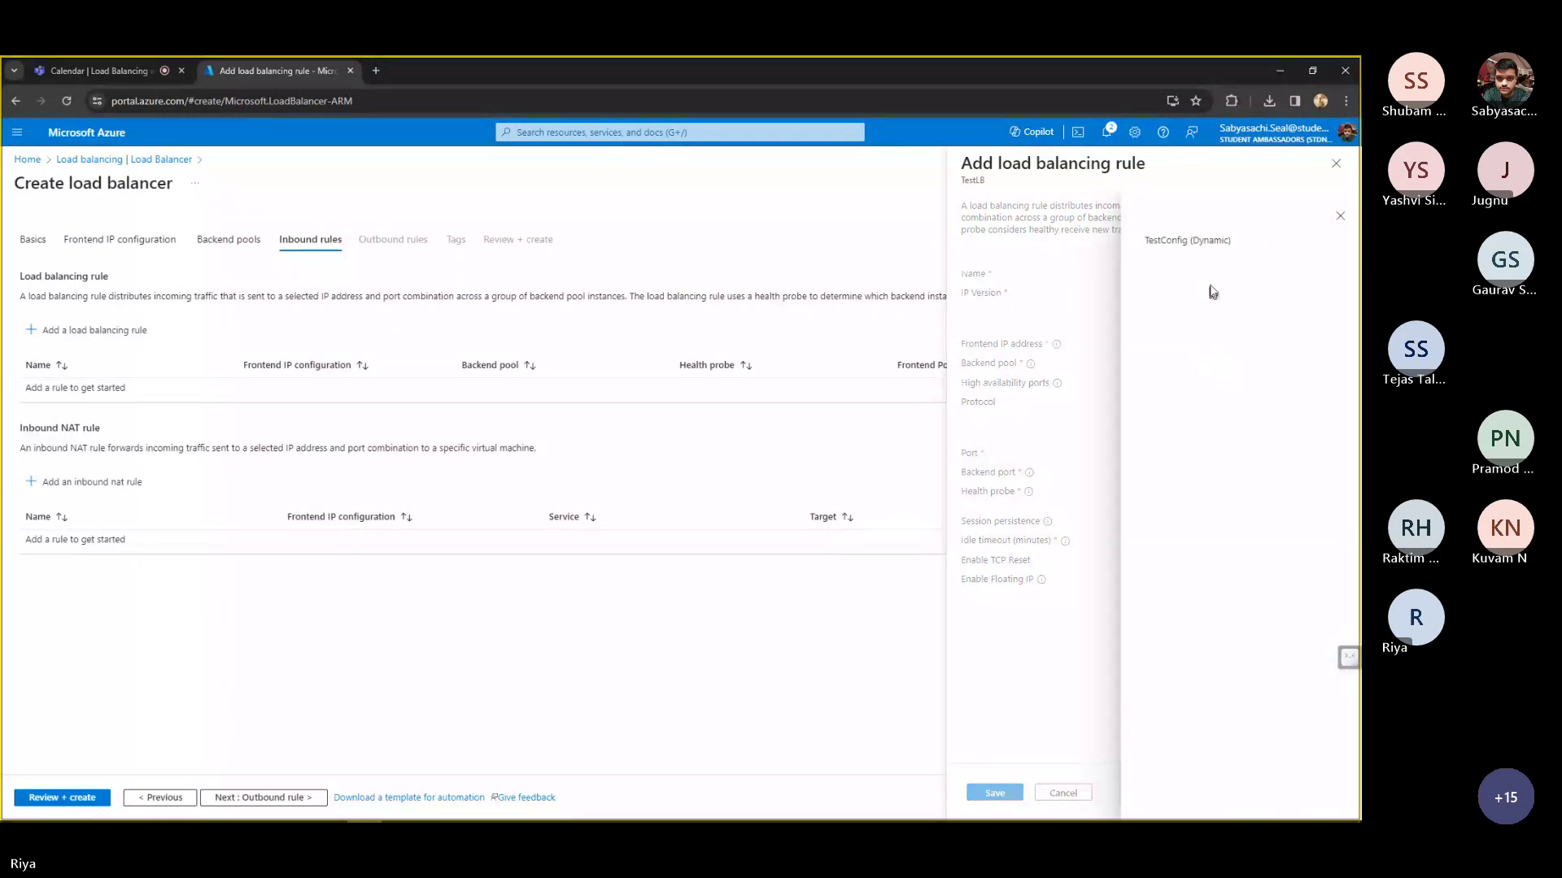
click(1209, 248)
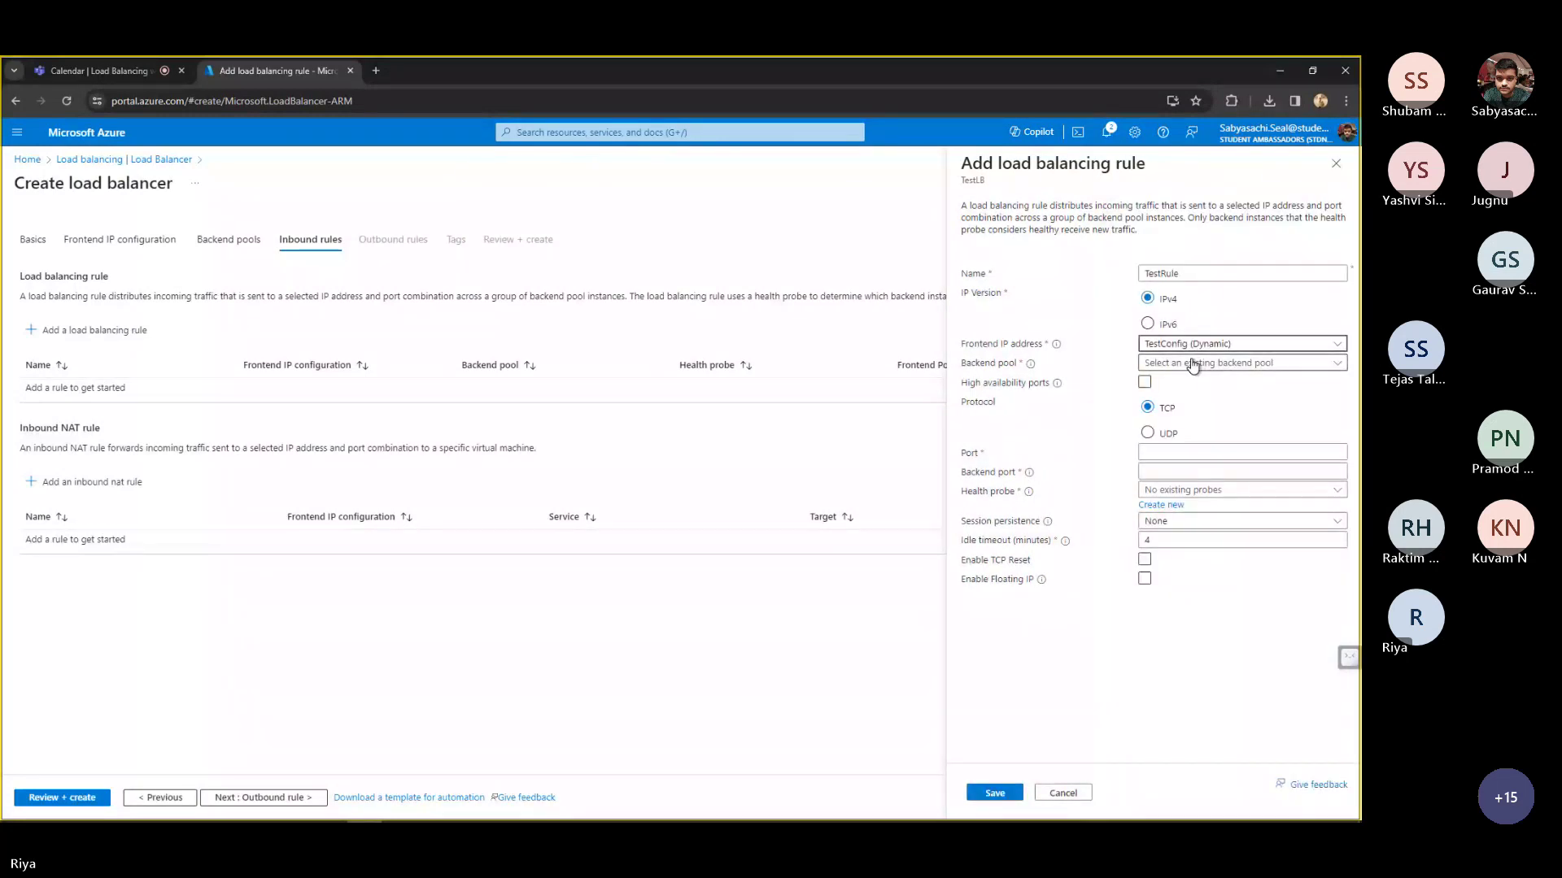
- Assign backend pool TestPool to the load balancing rule and set its port to 80 and backend port to 8000
click(1192, 366)
click(1192, 379)
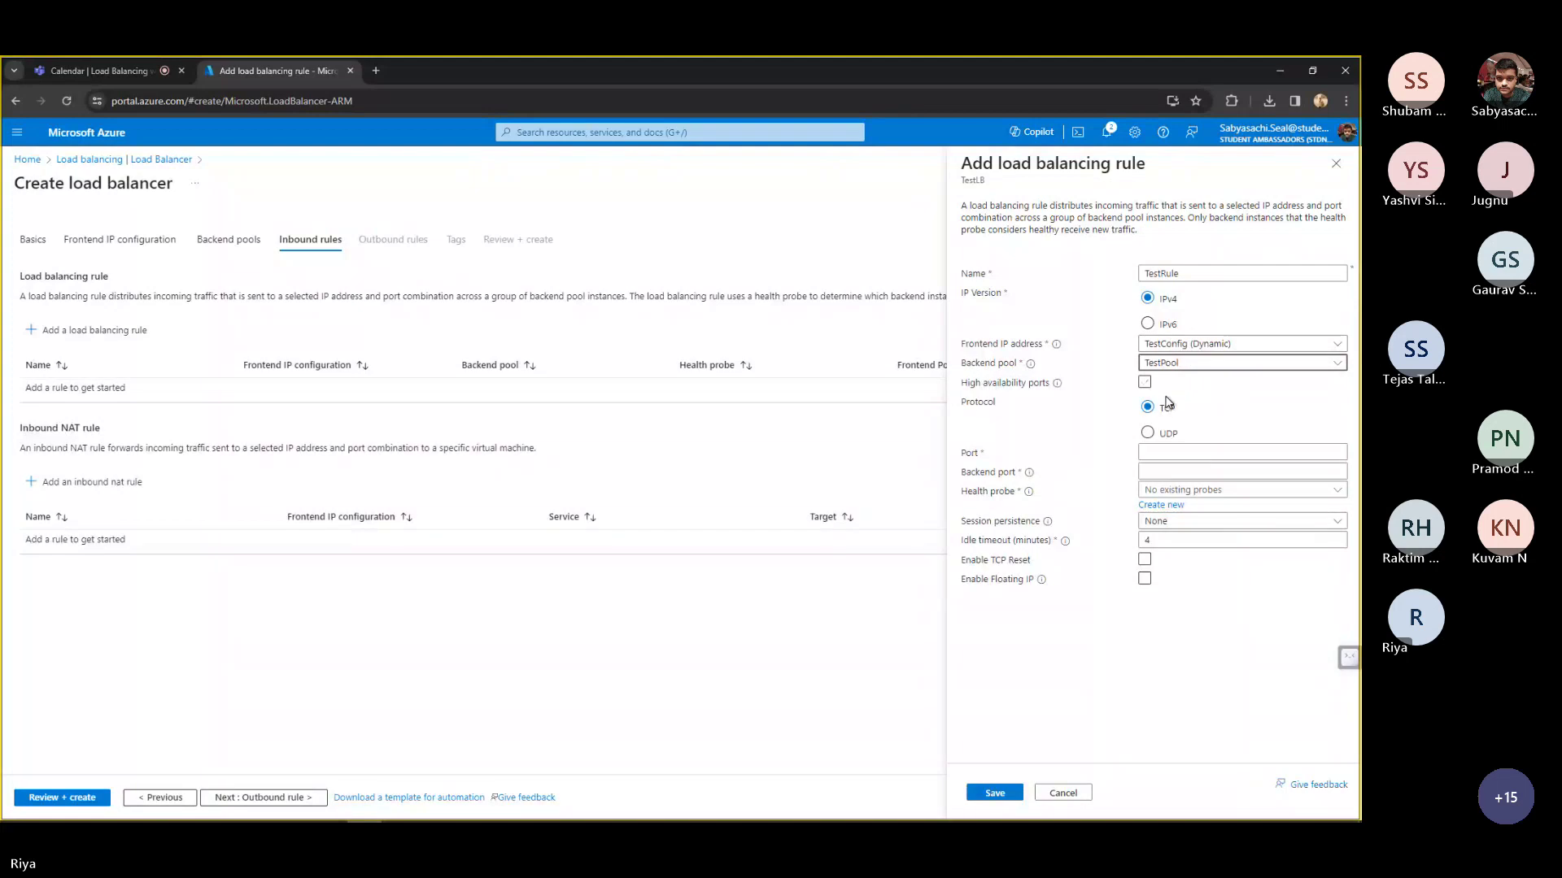
click(1171, 453)
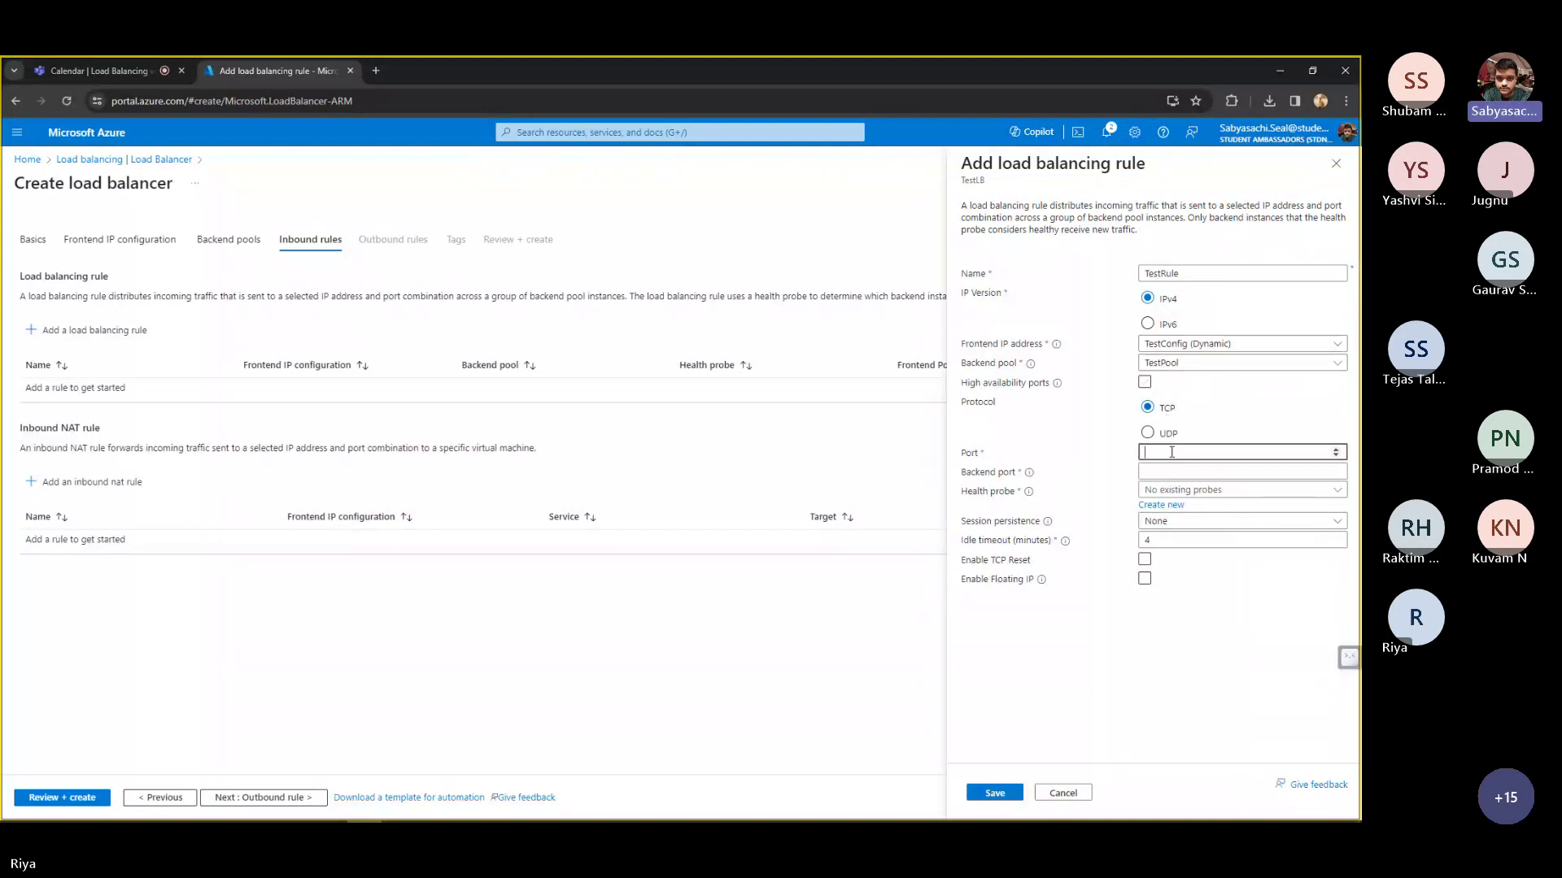
text(80)
click(1158, 473)
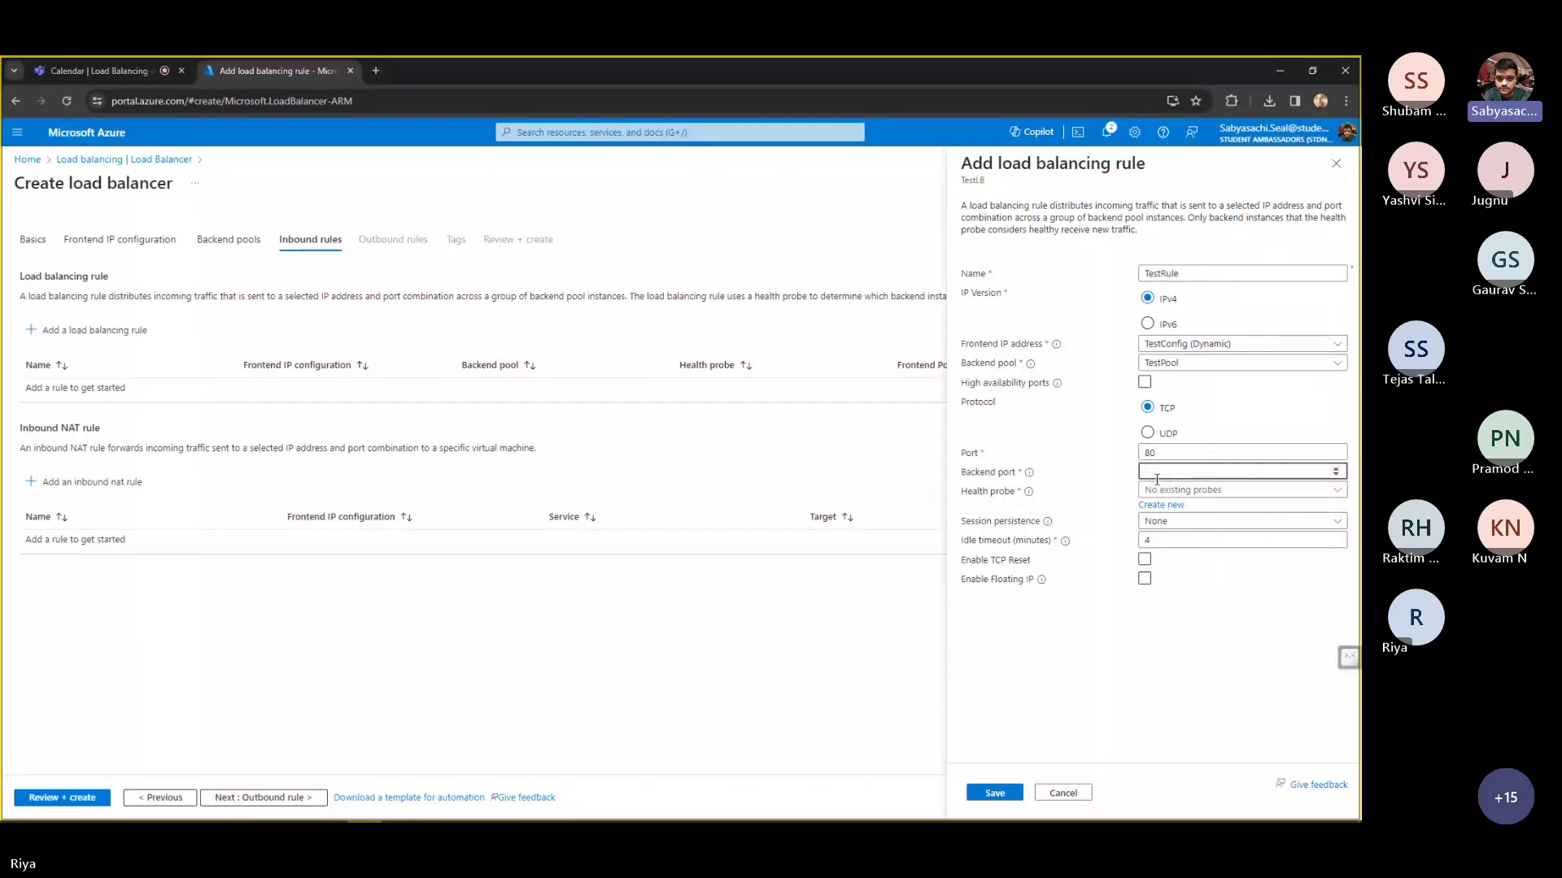
text(8000)
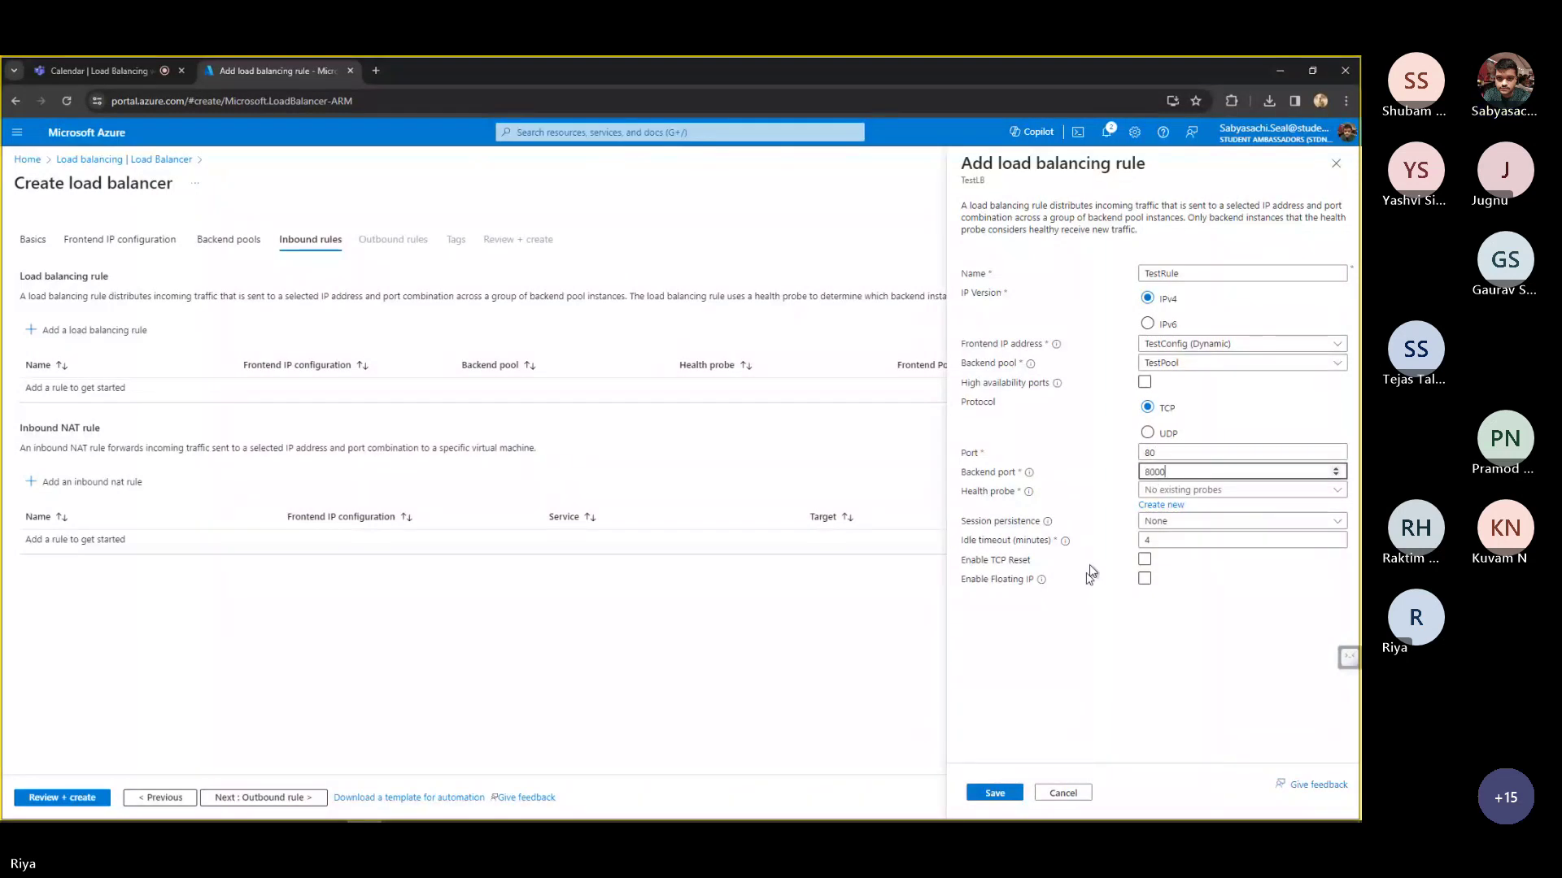
click(992, 699)
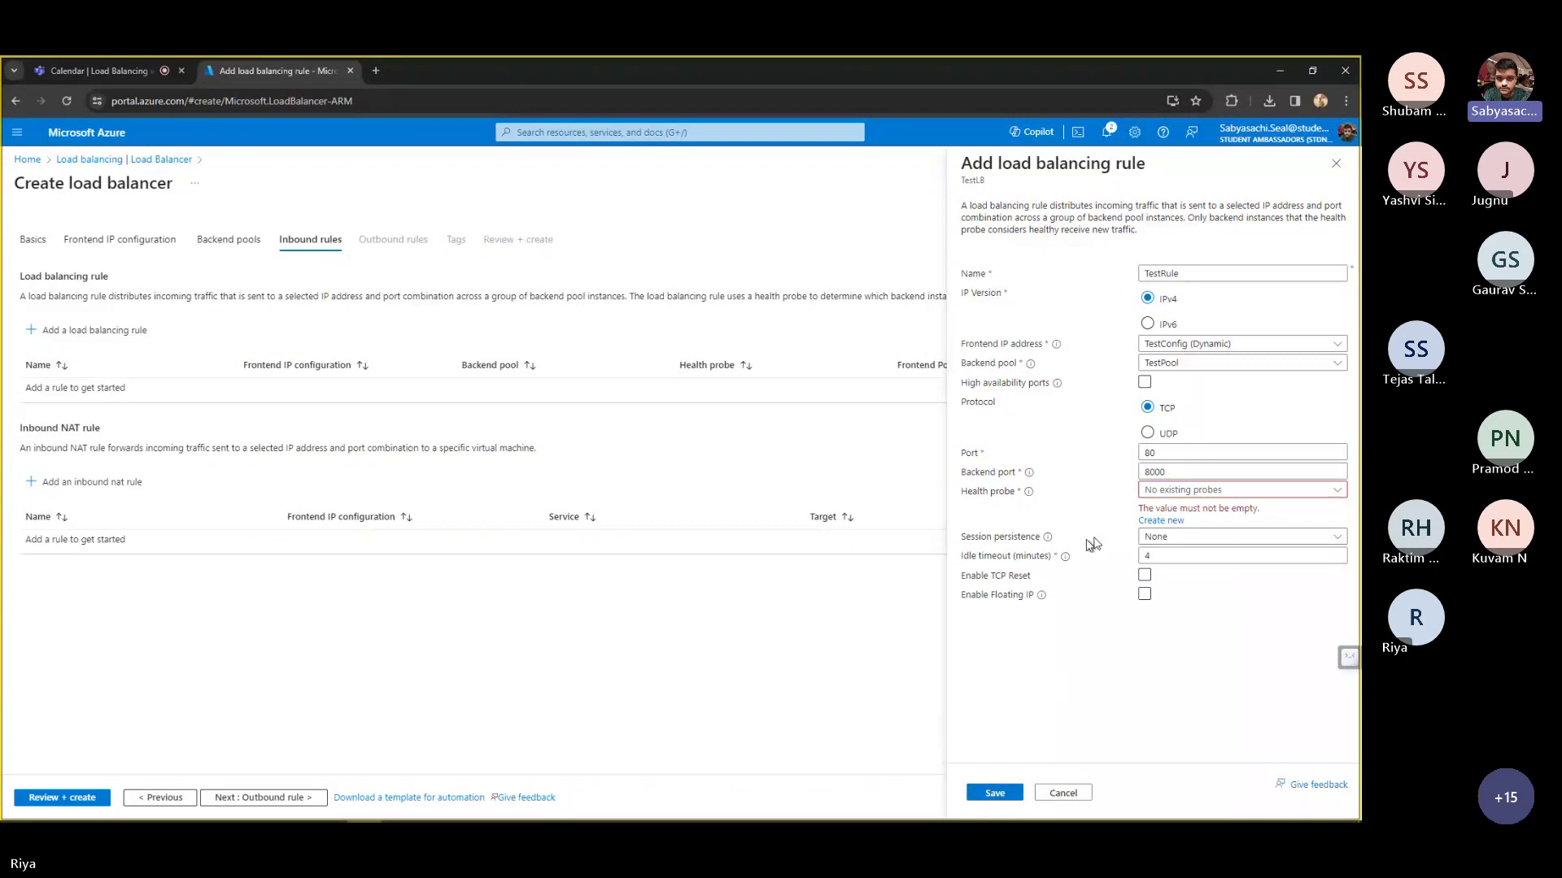
- Create a health probe named TestProbe for the load balancing rule, keeping its default settings, and save the rule
click(1159, 499)
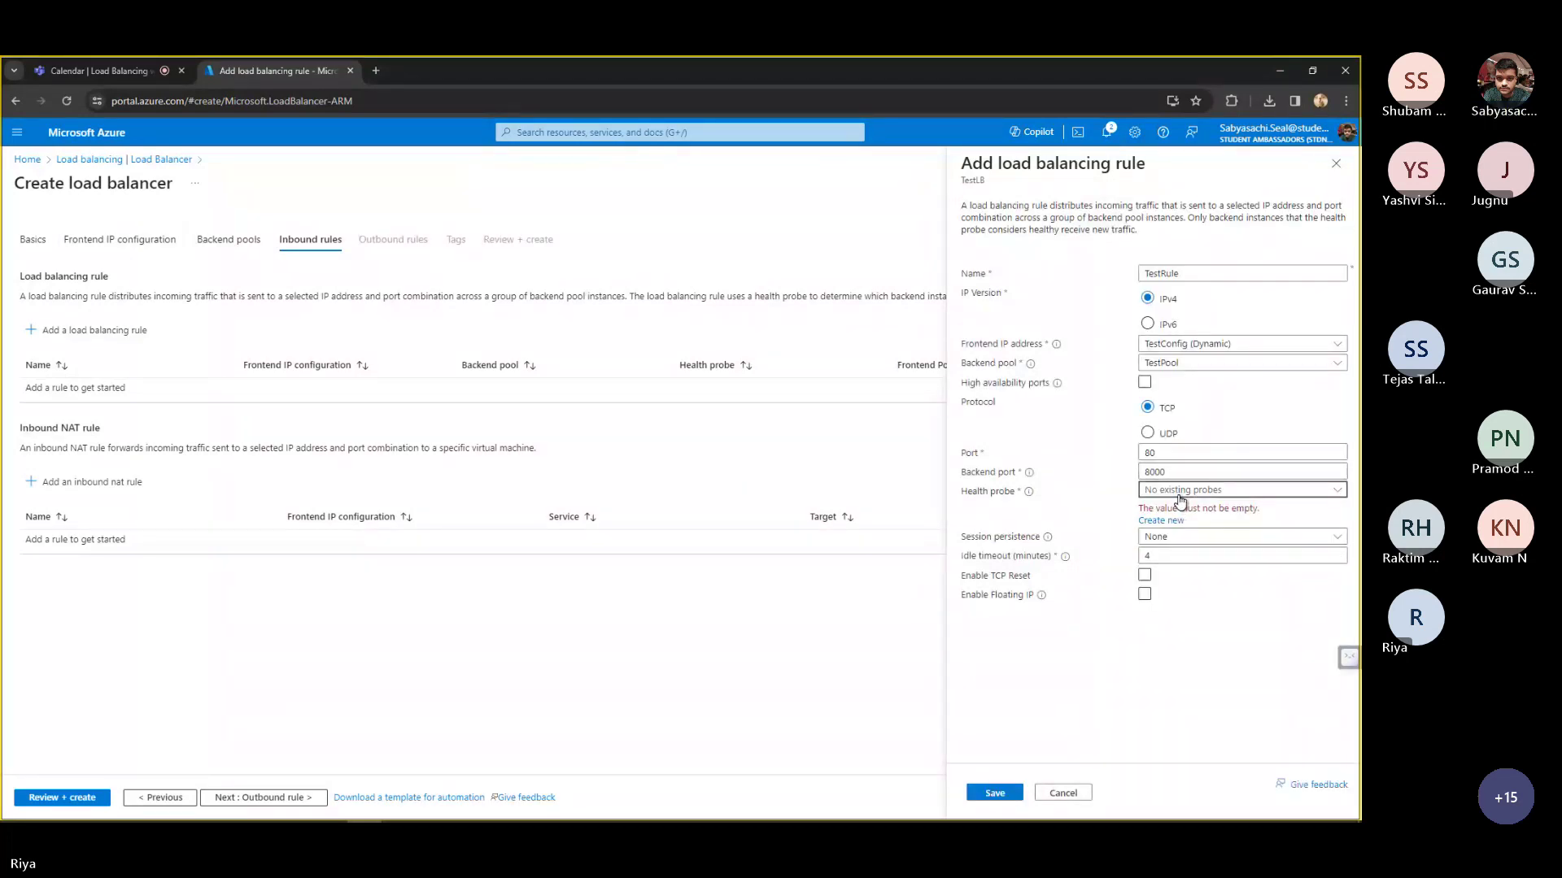
click(1192, 474)
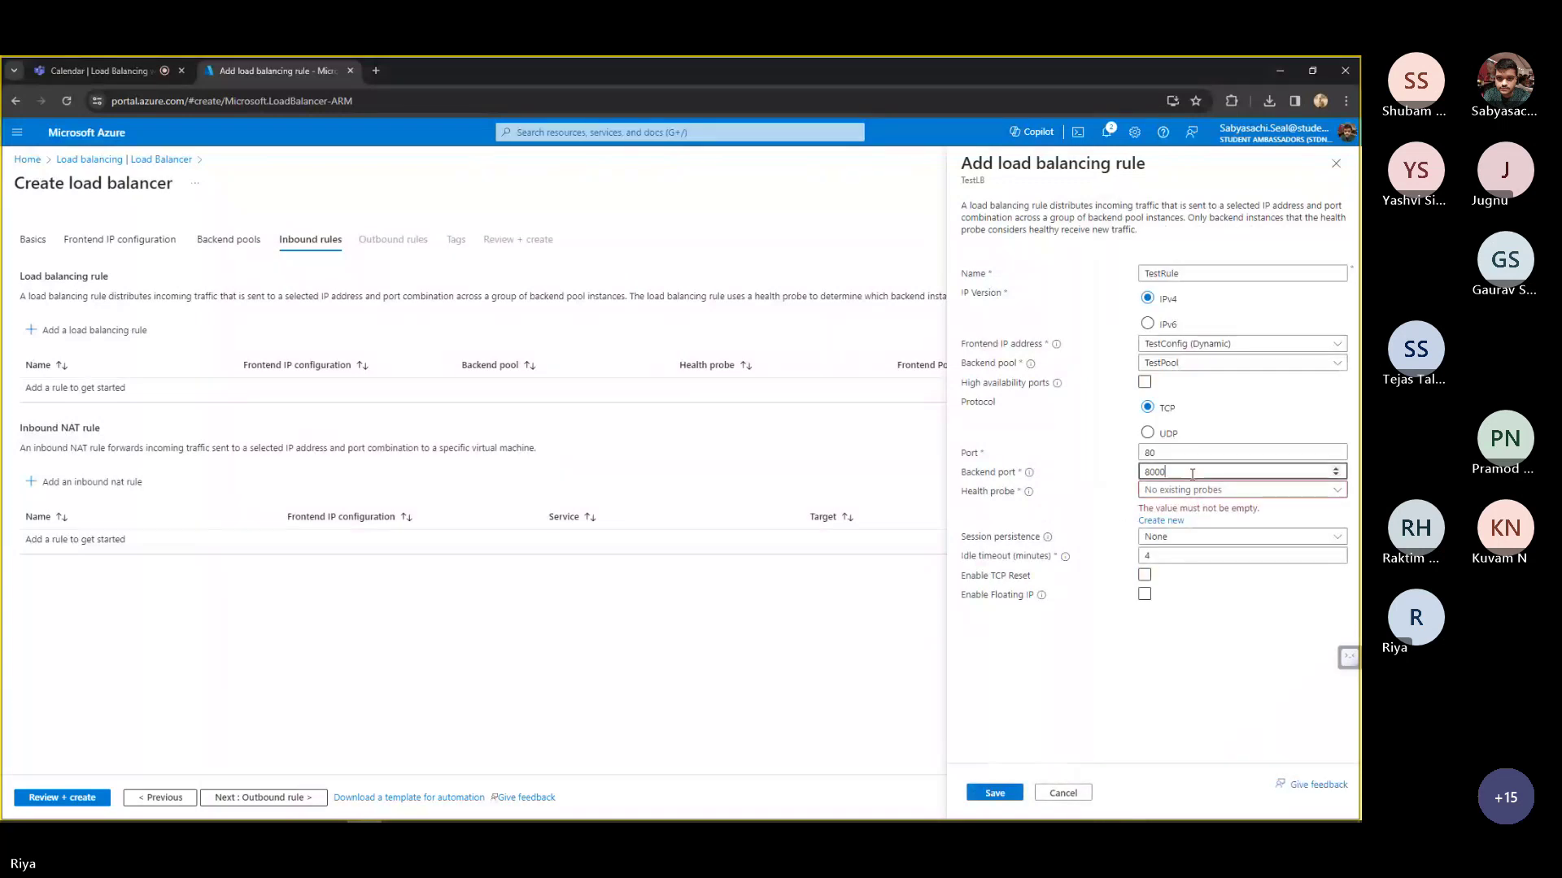
click(1170, 521)
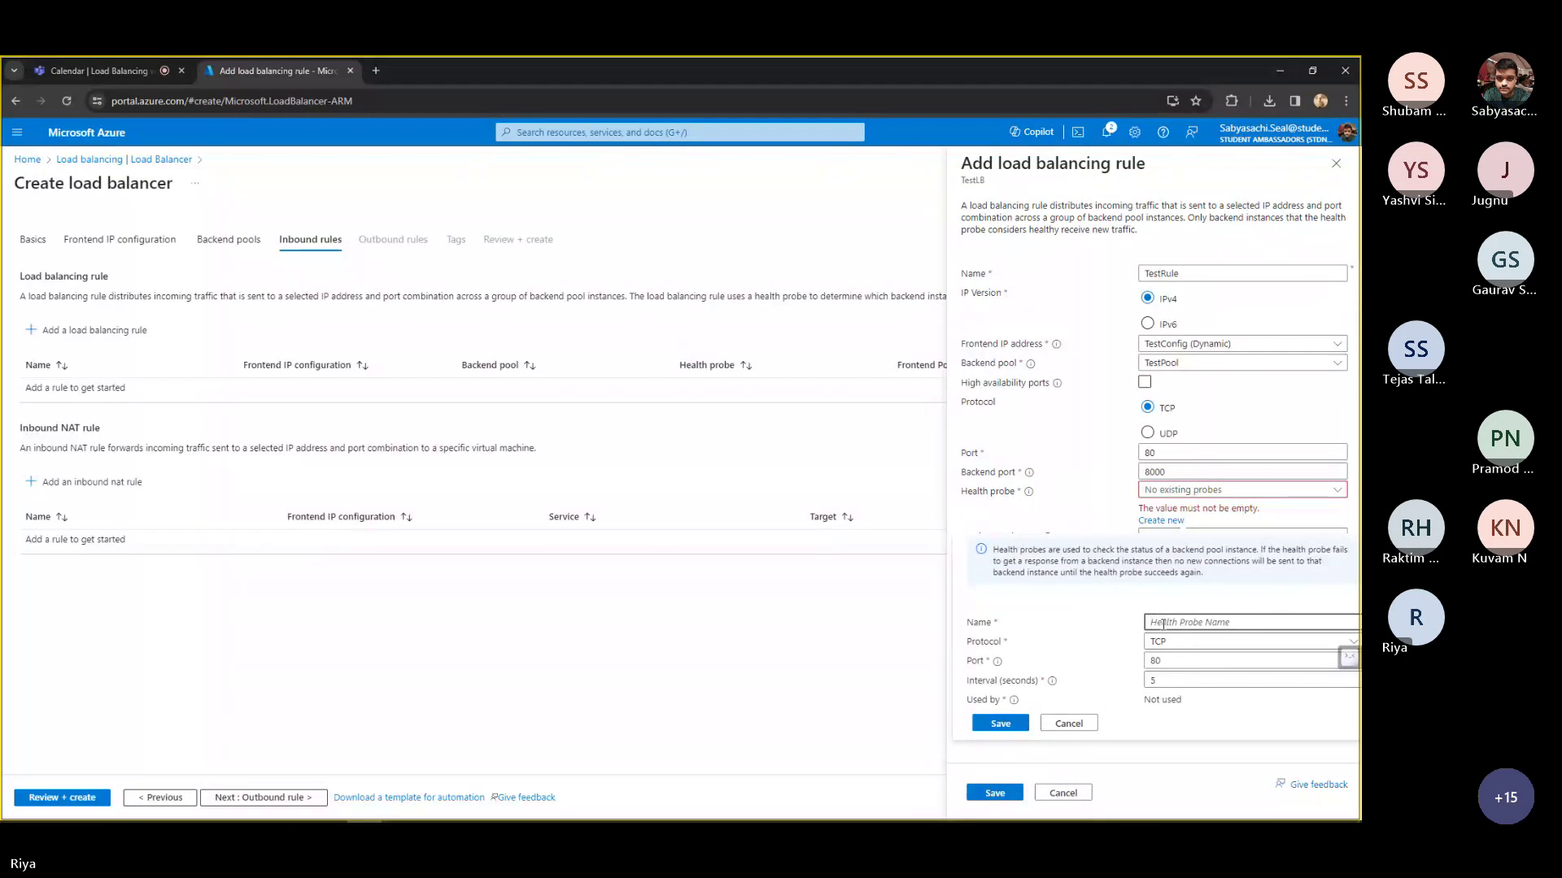
text(Test)
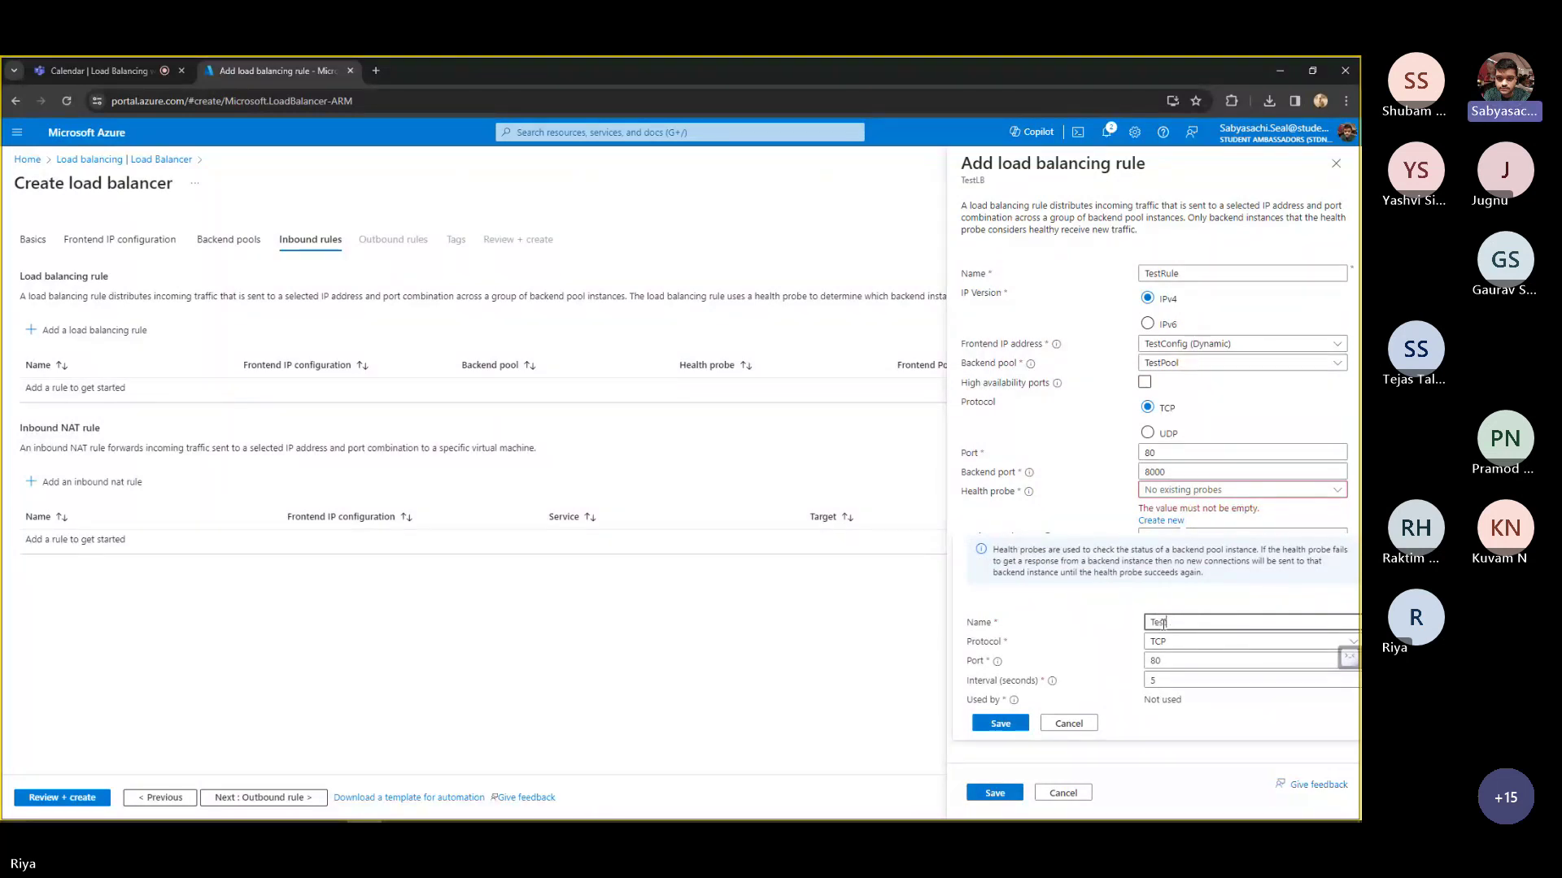
text(Probe)
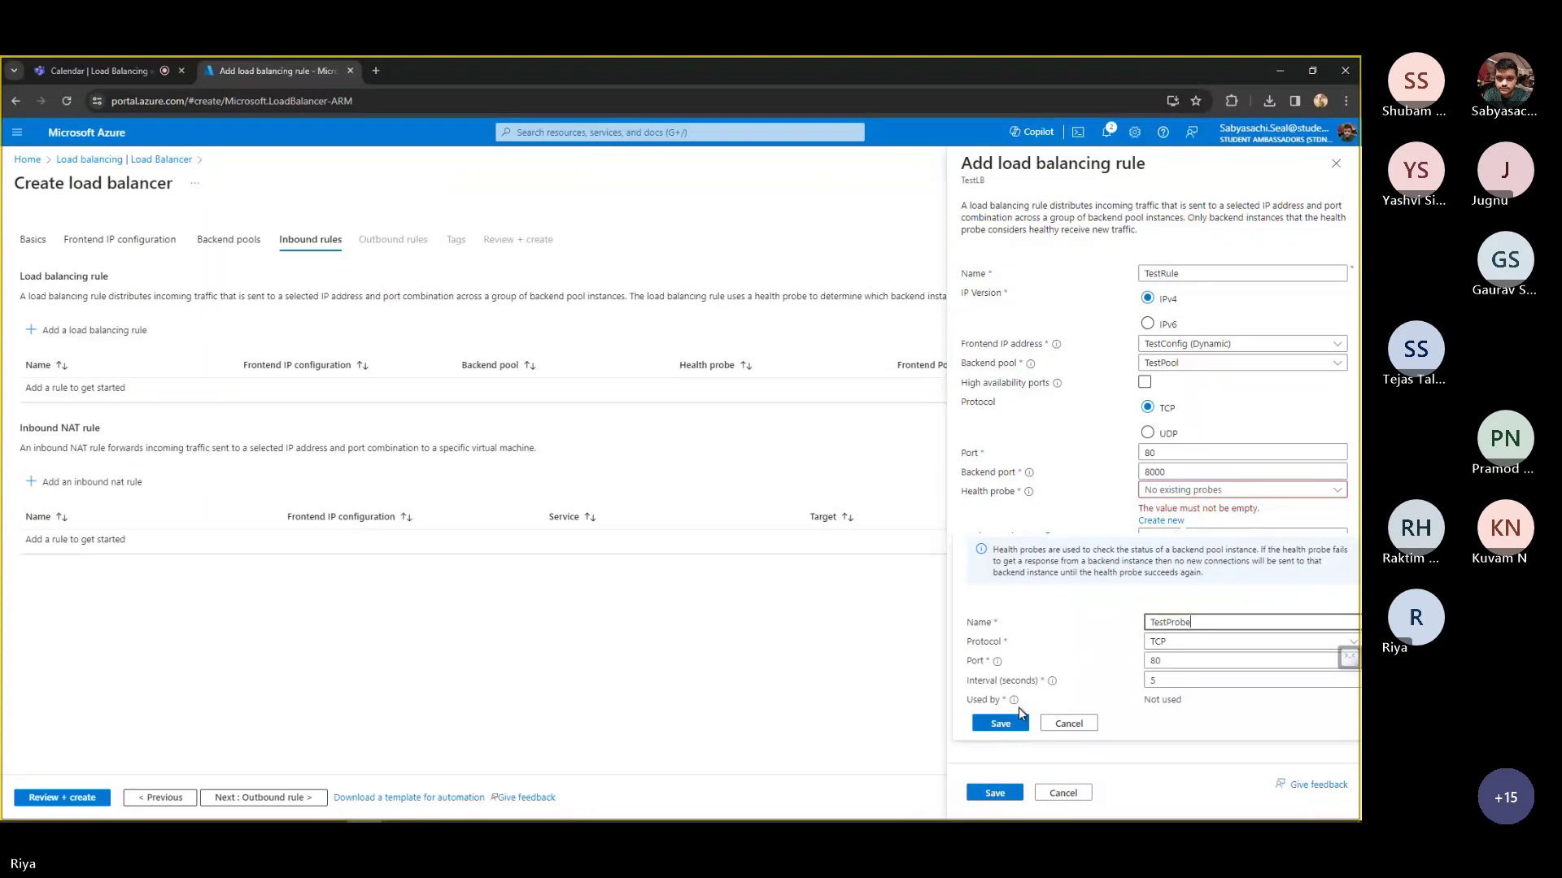
click(1000, 723)
click(992, 794)
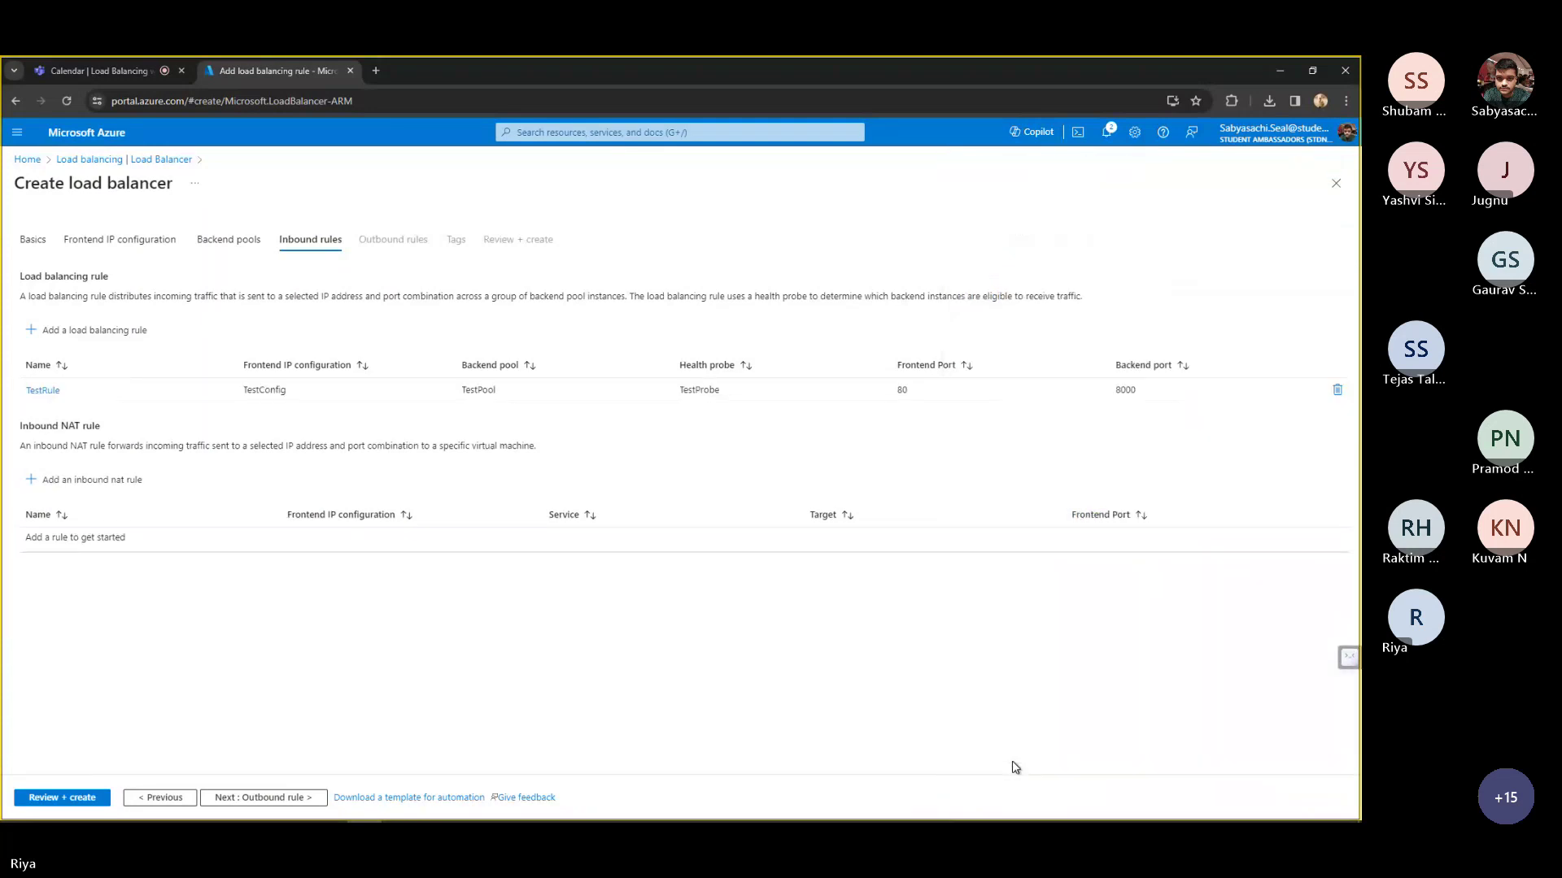
- Create the load balancer without outbound rules or tags and open the deployed resource
click(244, 796)
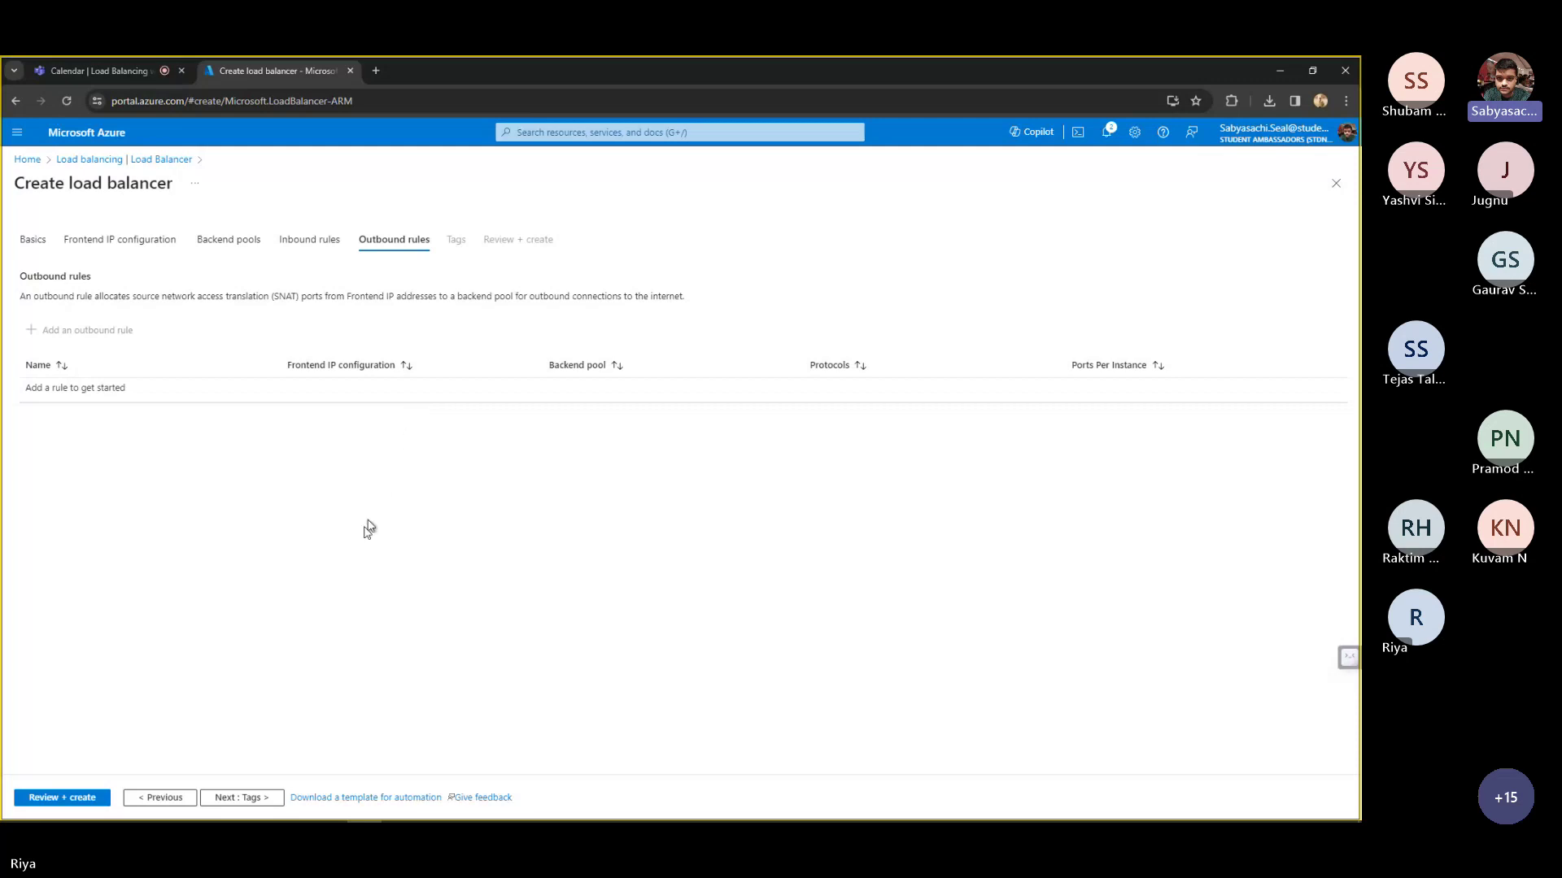
click(239, 797)
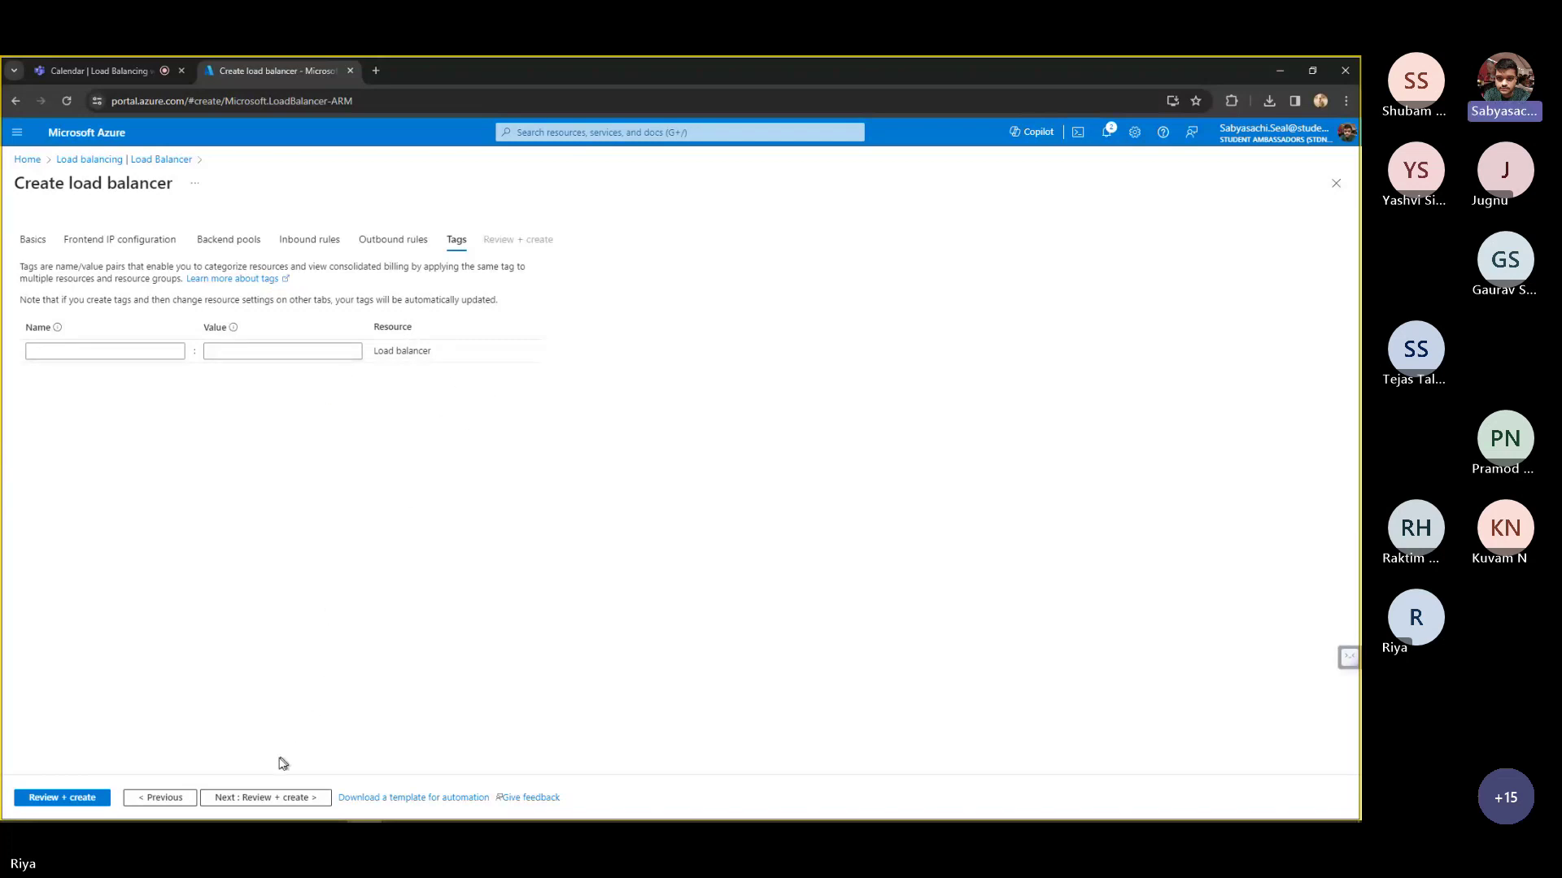
click(263, 797)
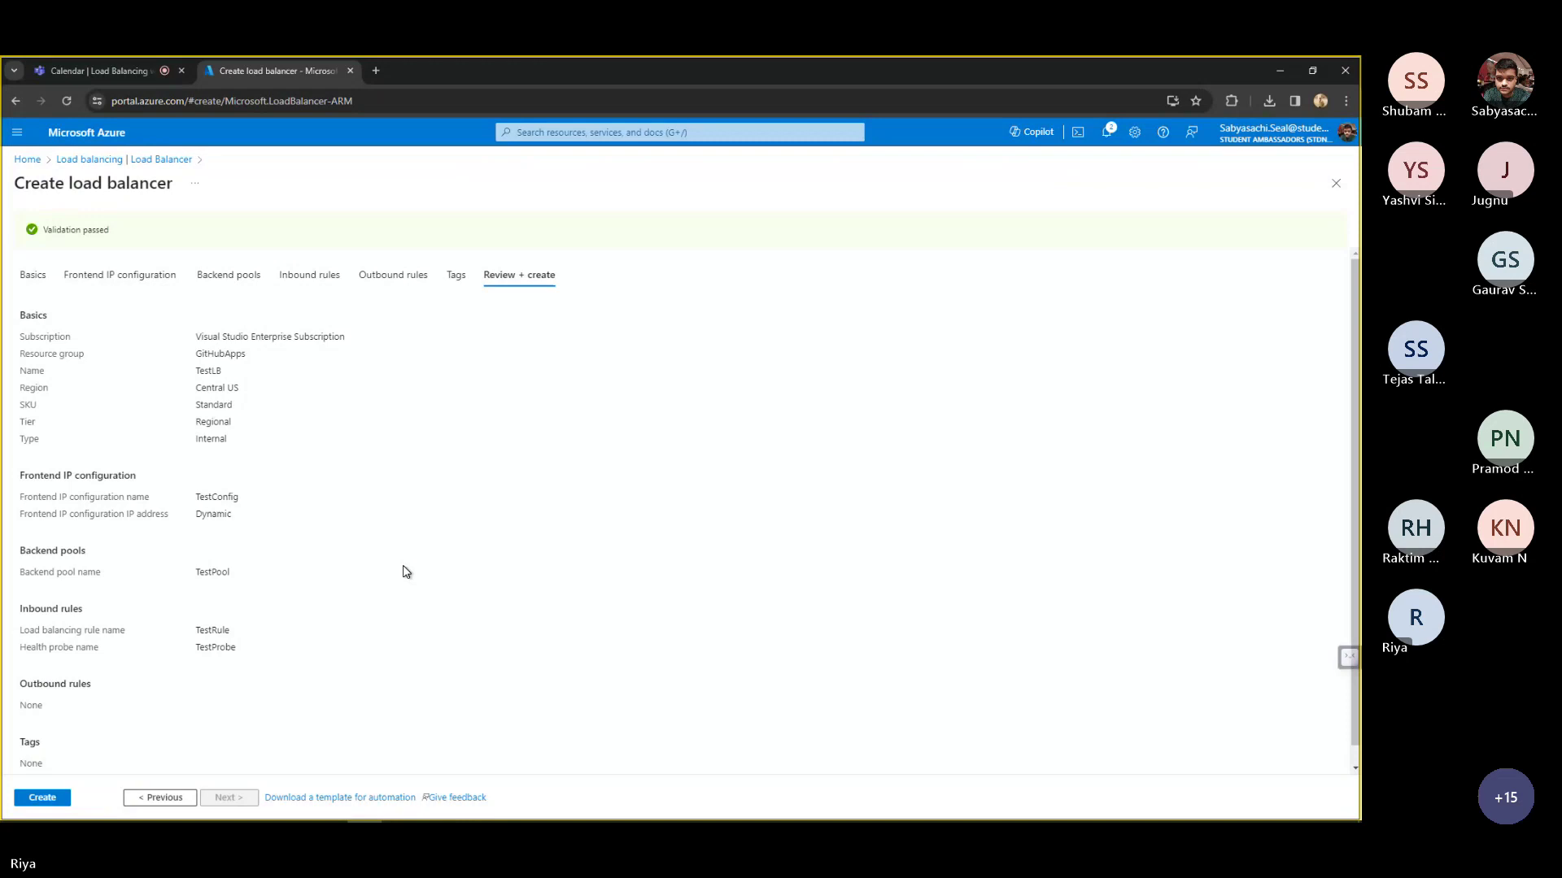
click(42, 797)
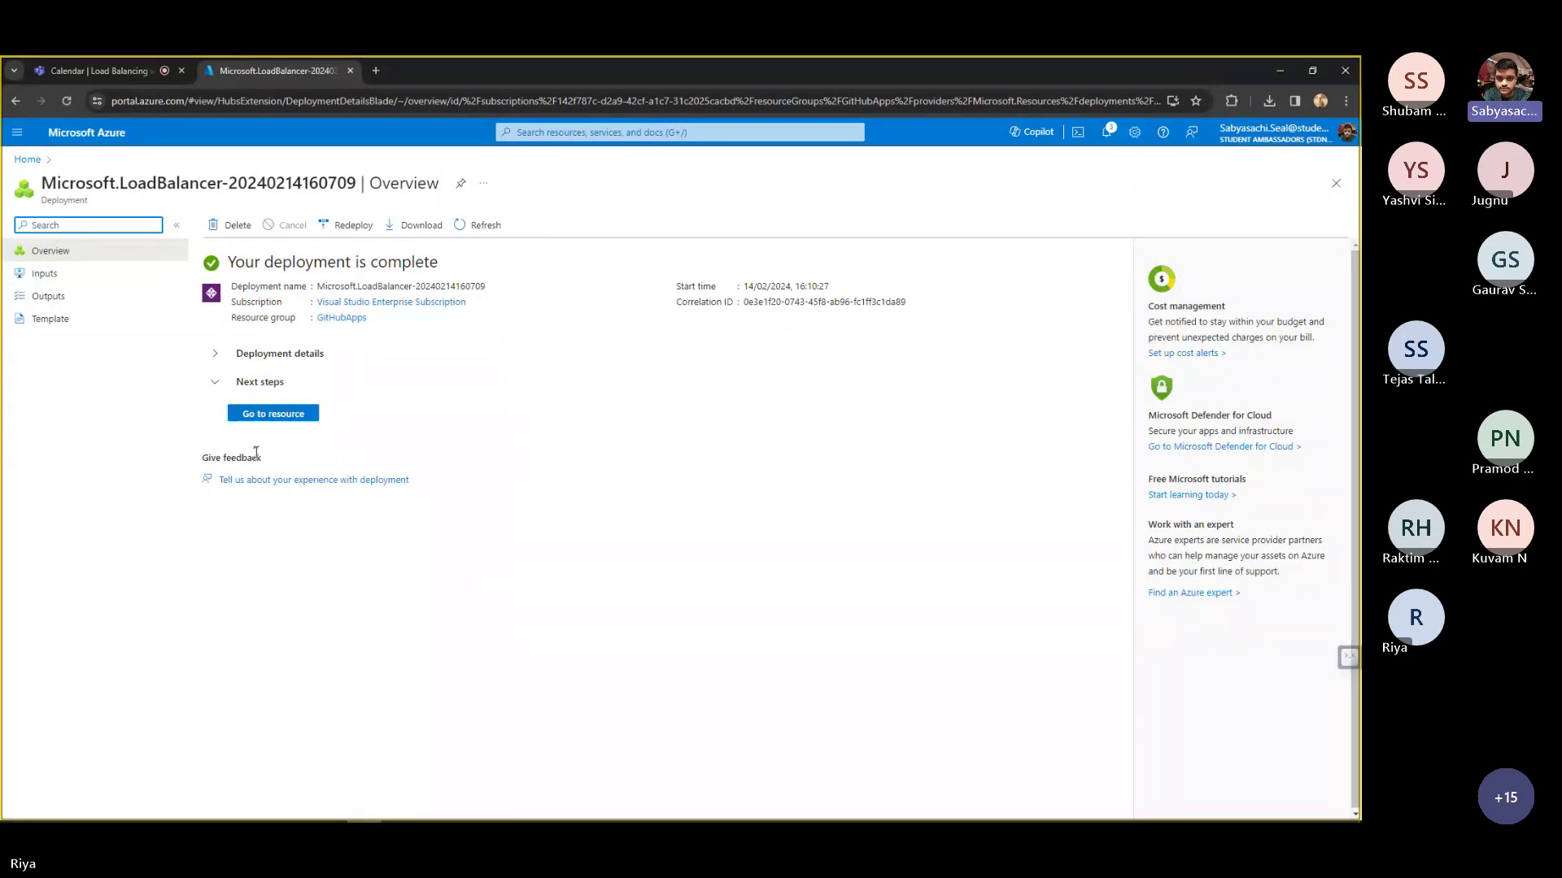
click(277, 424)
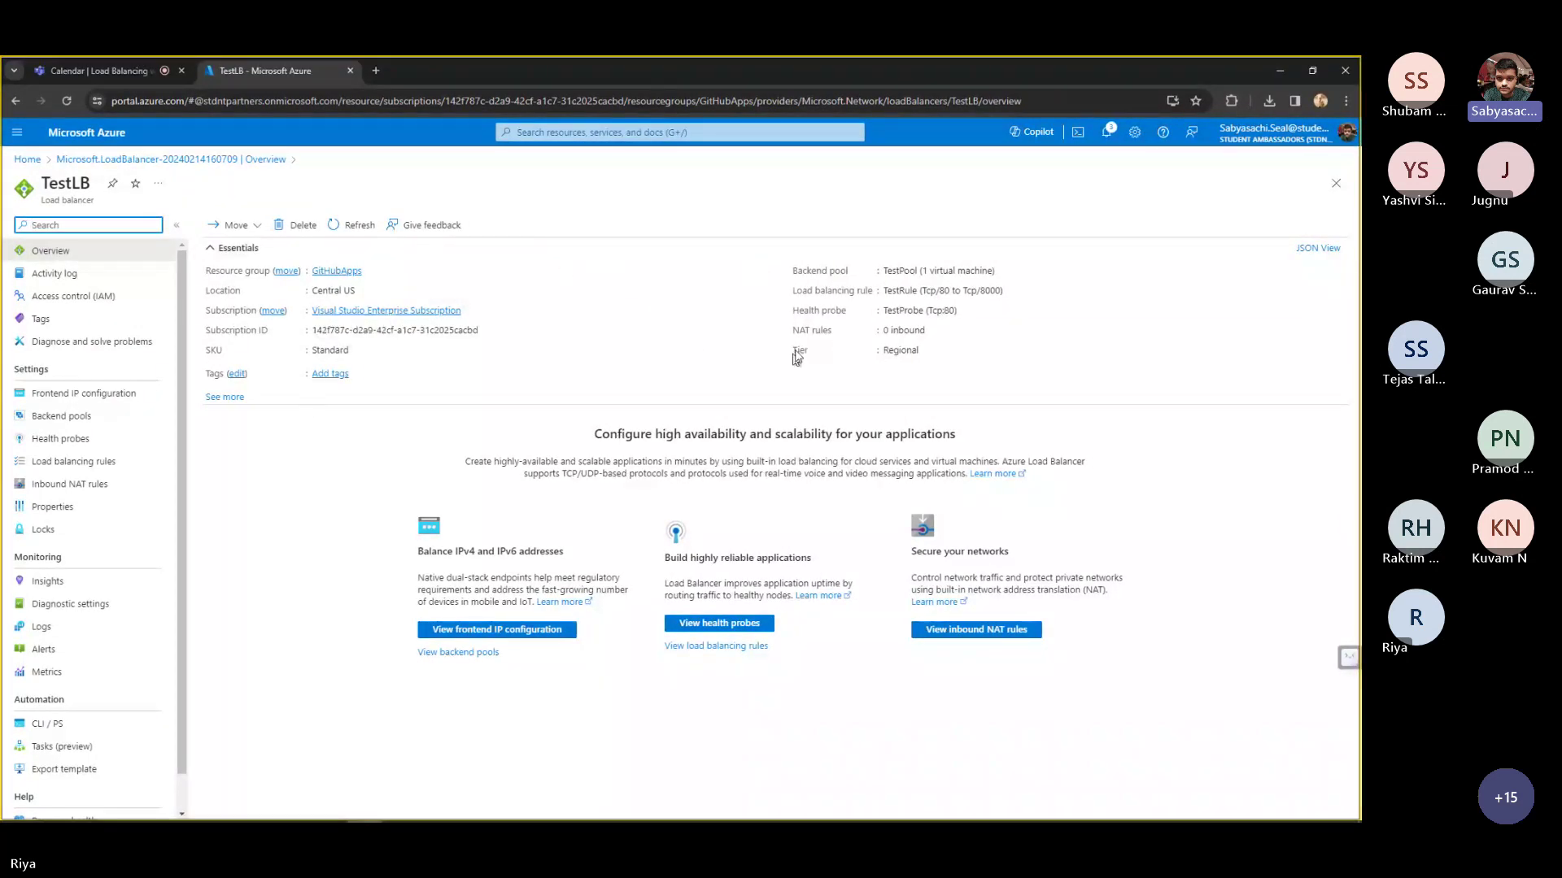
- Switch to the open event presentation in PowerPoint
mouse_move(624, 819)
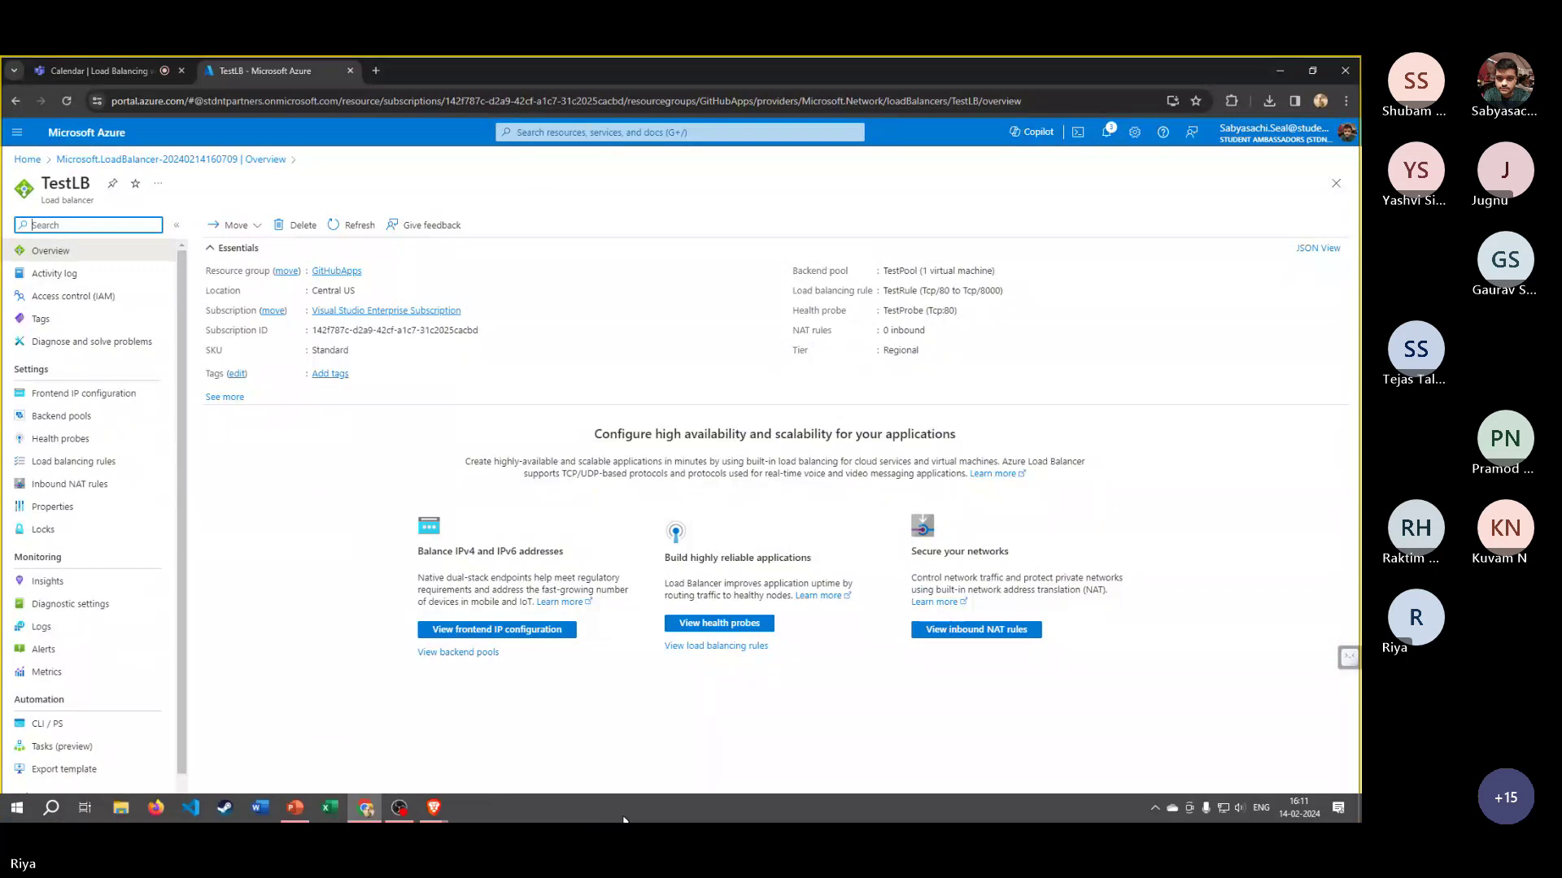
mouse_move(295, 816)
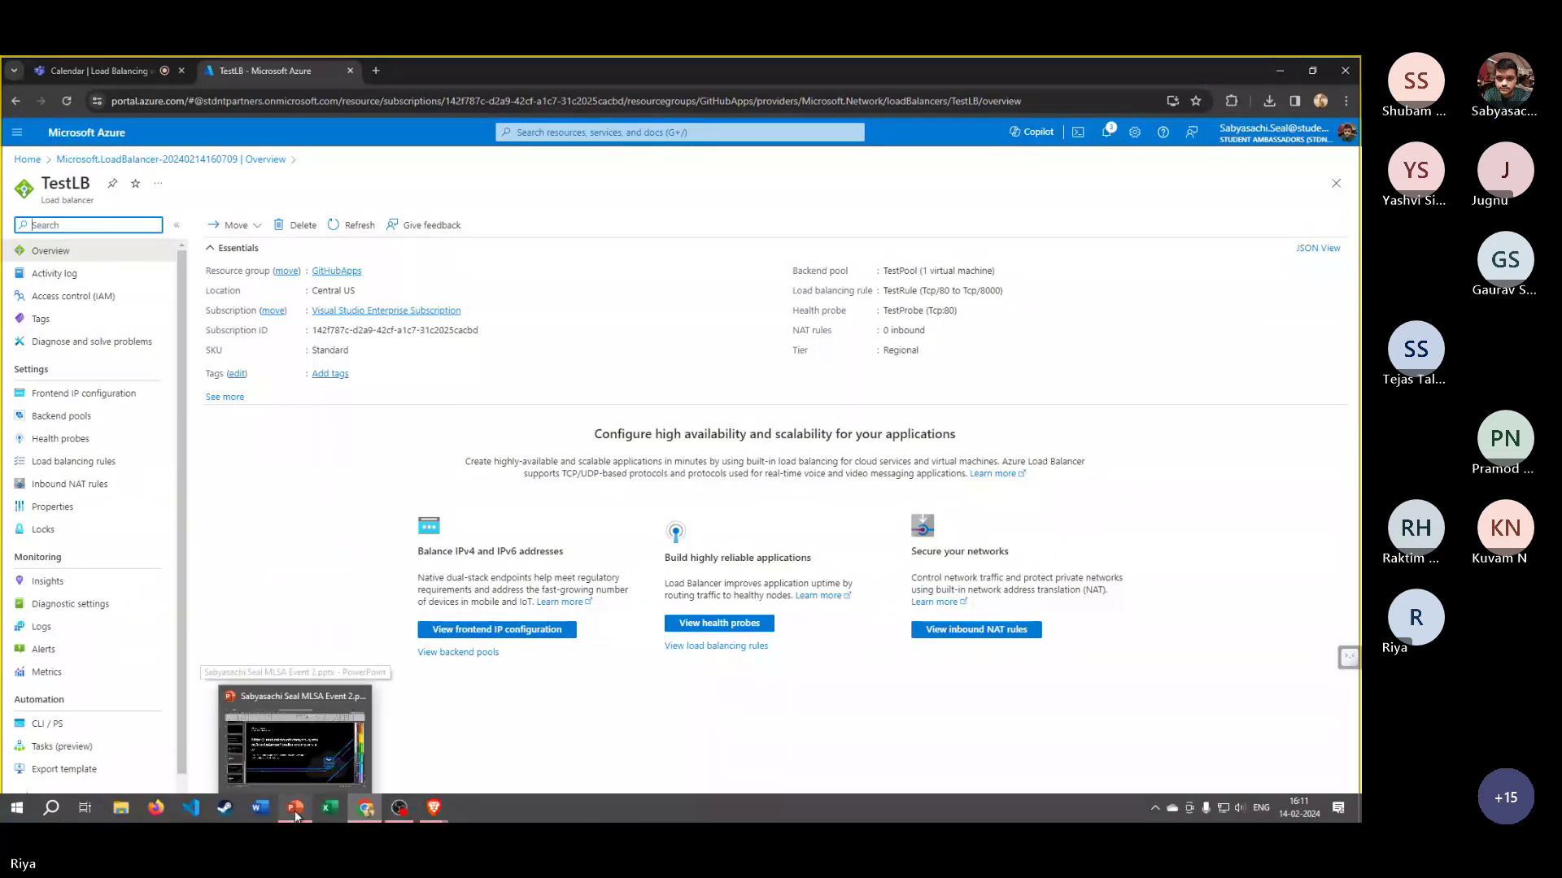
click(295, 813)
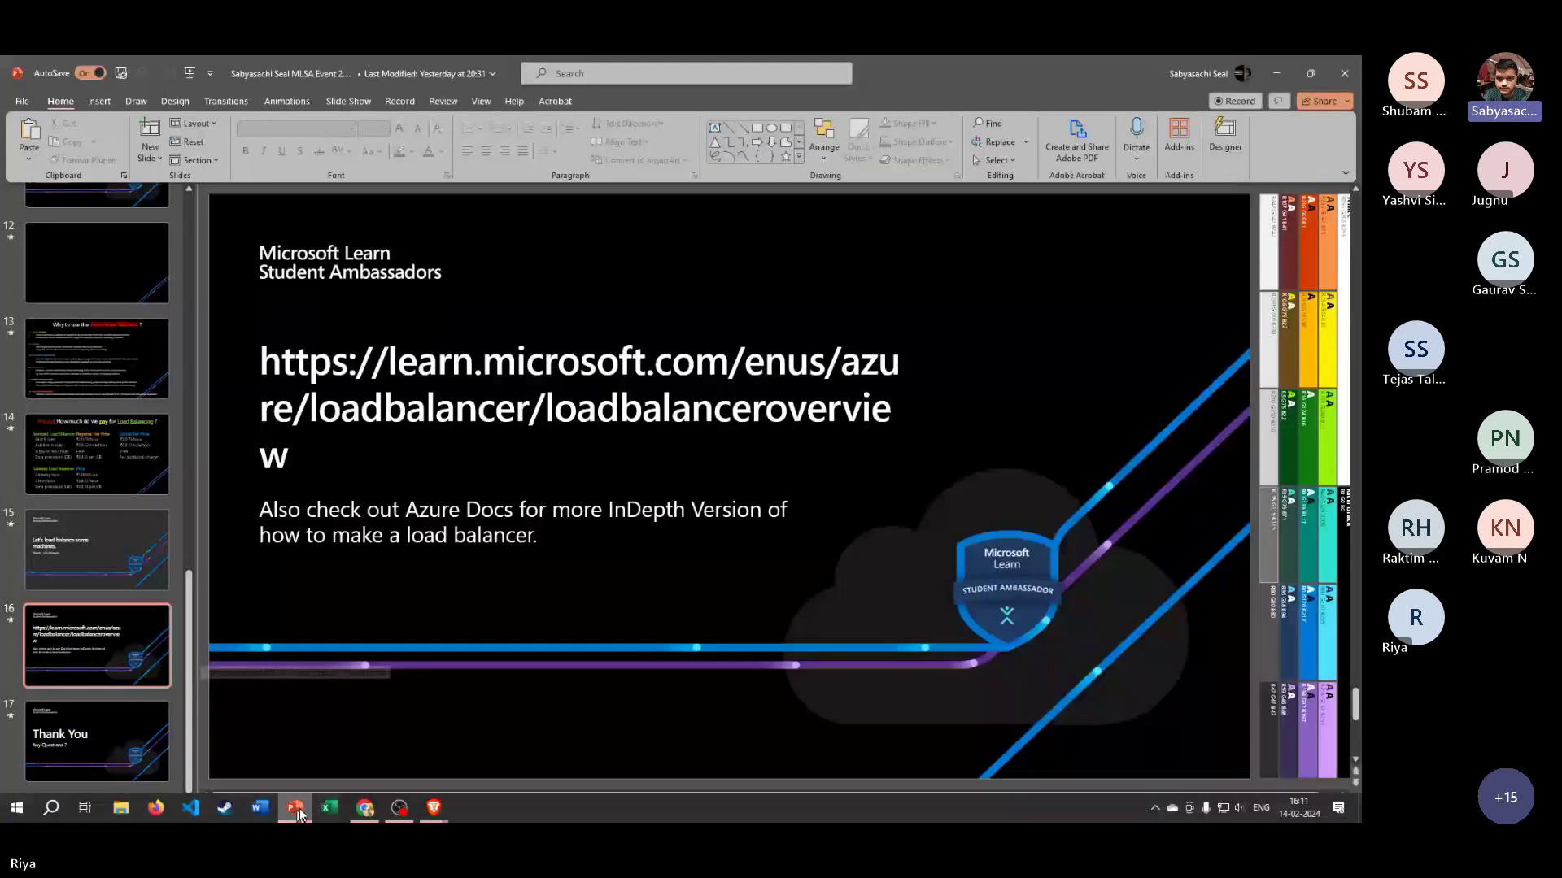
click(194, 78)
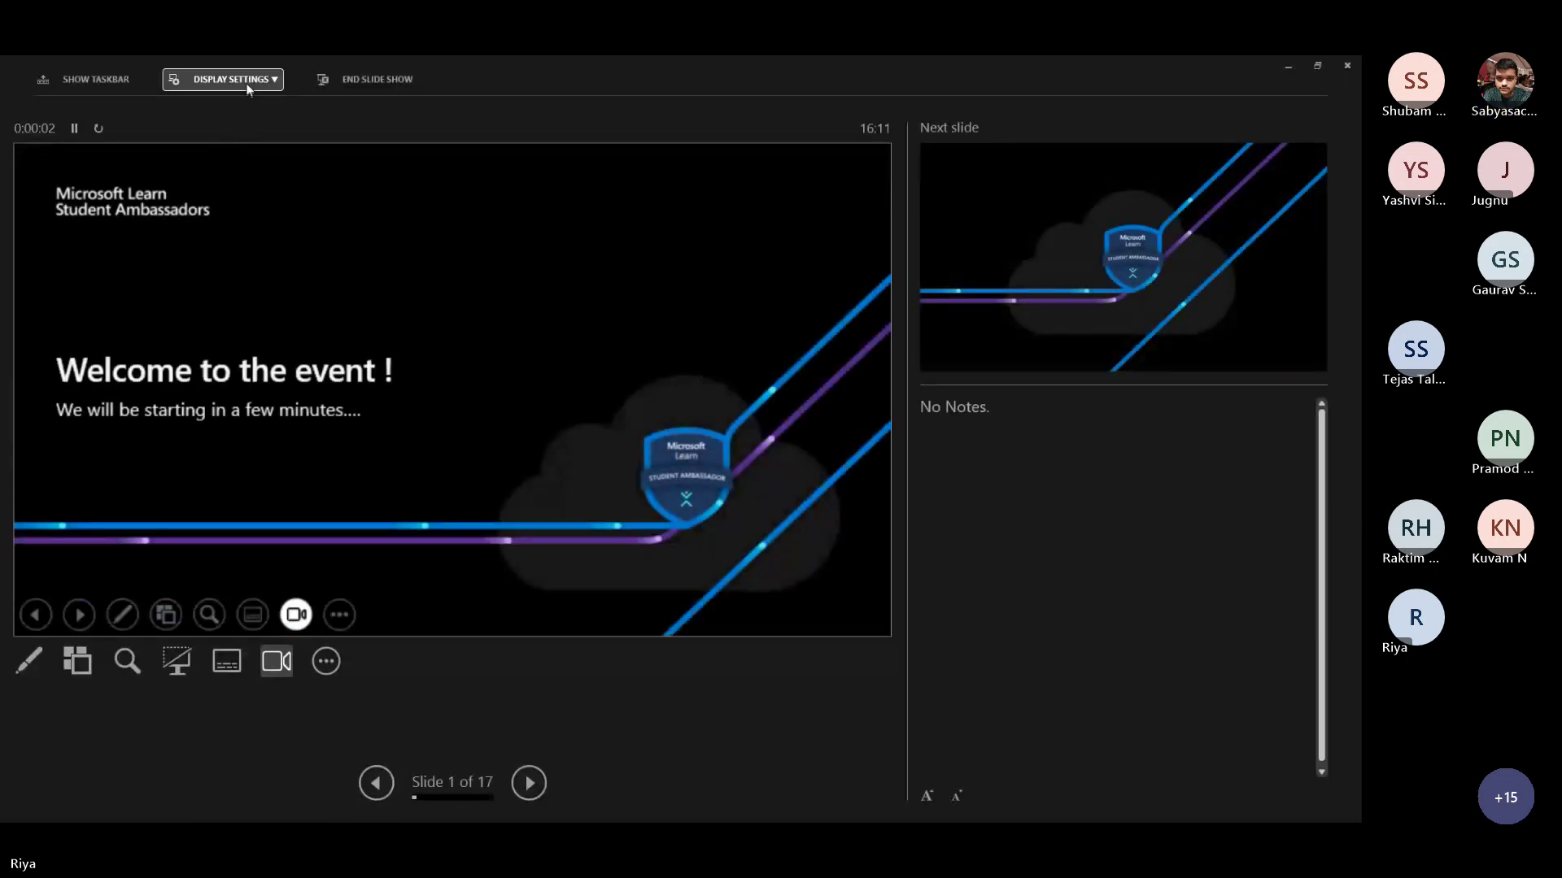
click(252, 87)
click(260, 108)
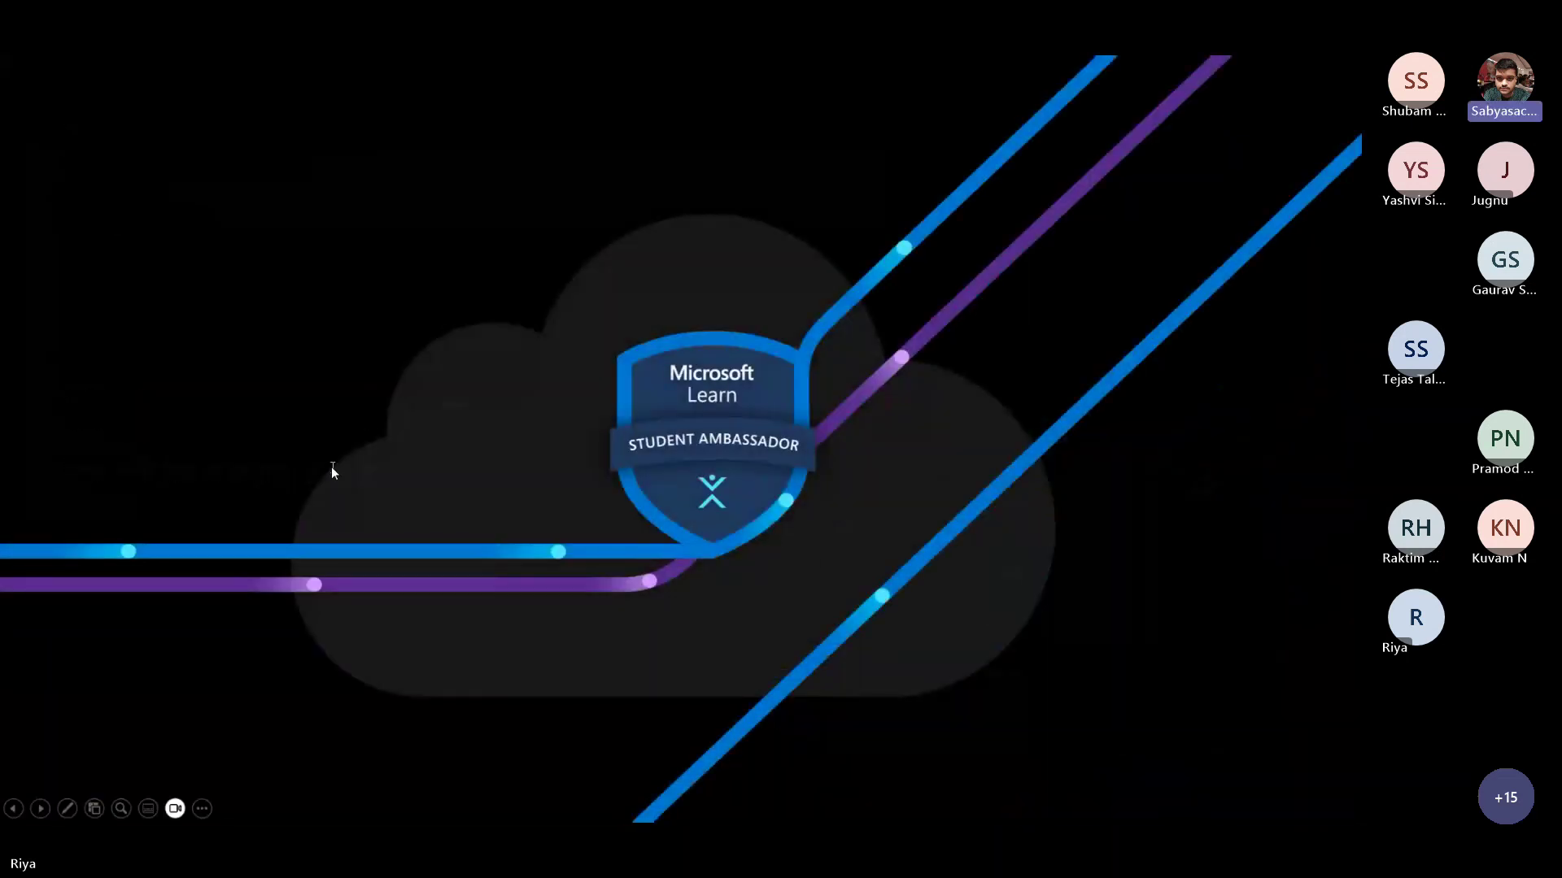
key(Escape)
scroll(97, 488, down, 5)
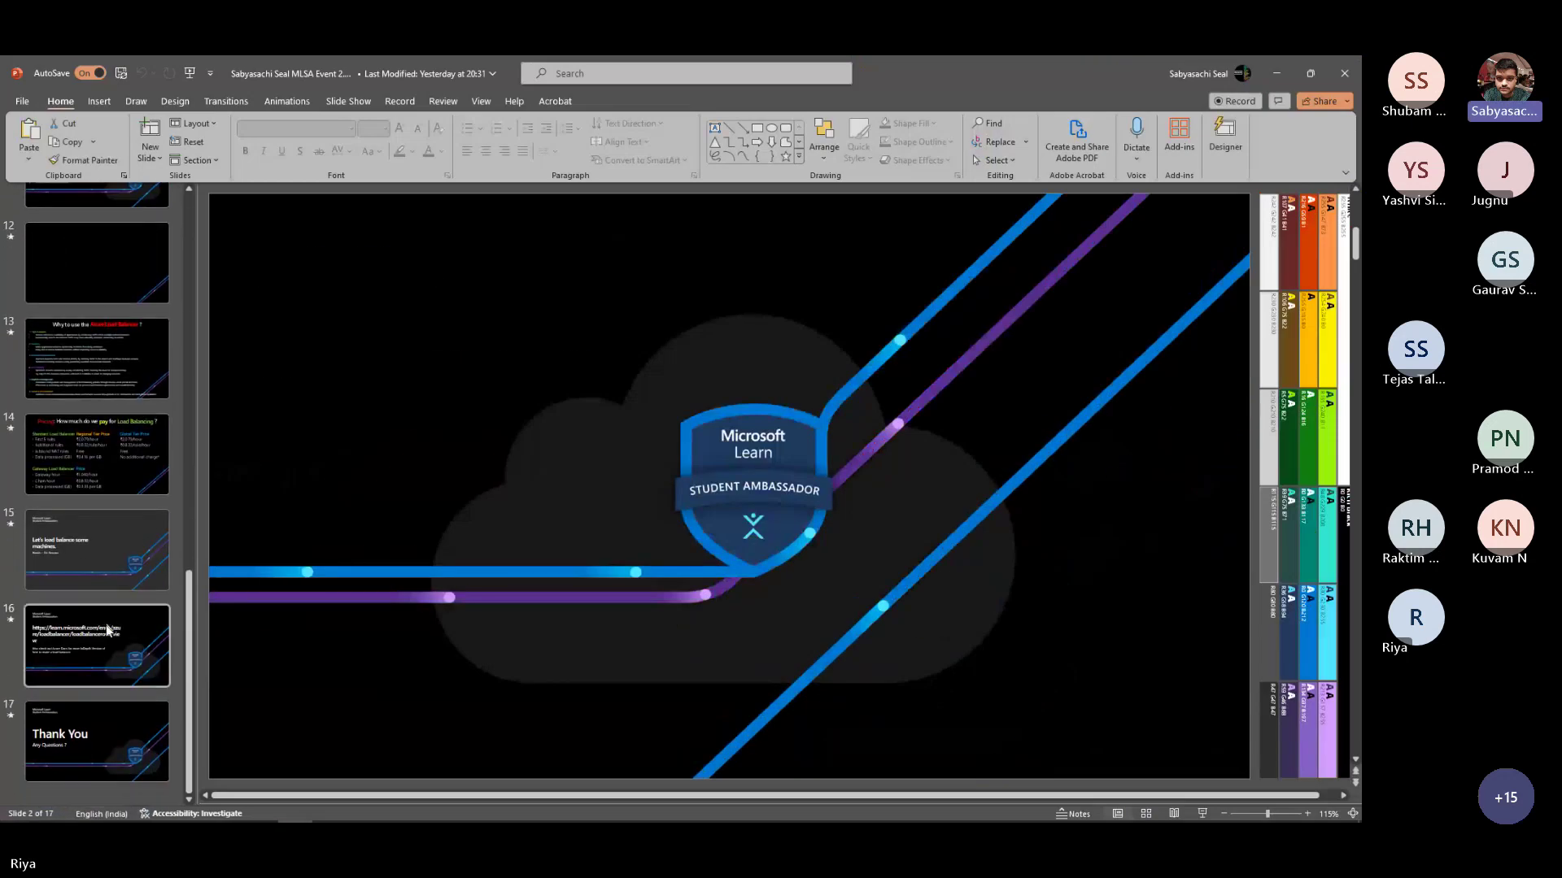
click(97, 645)
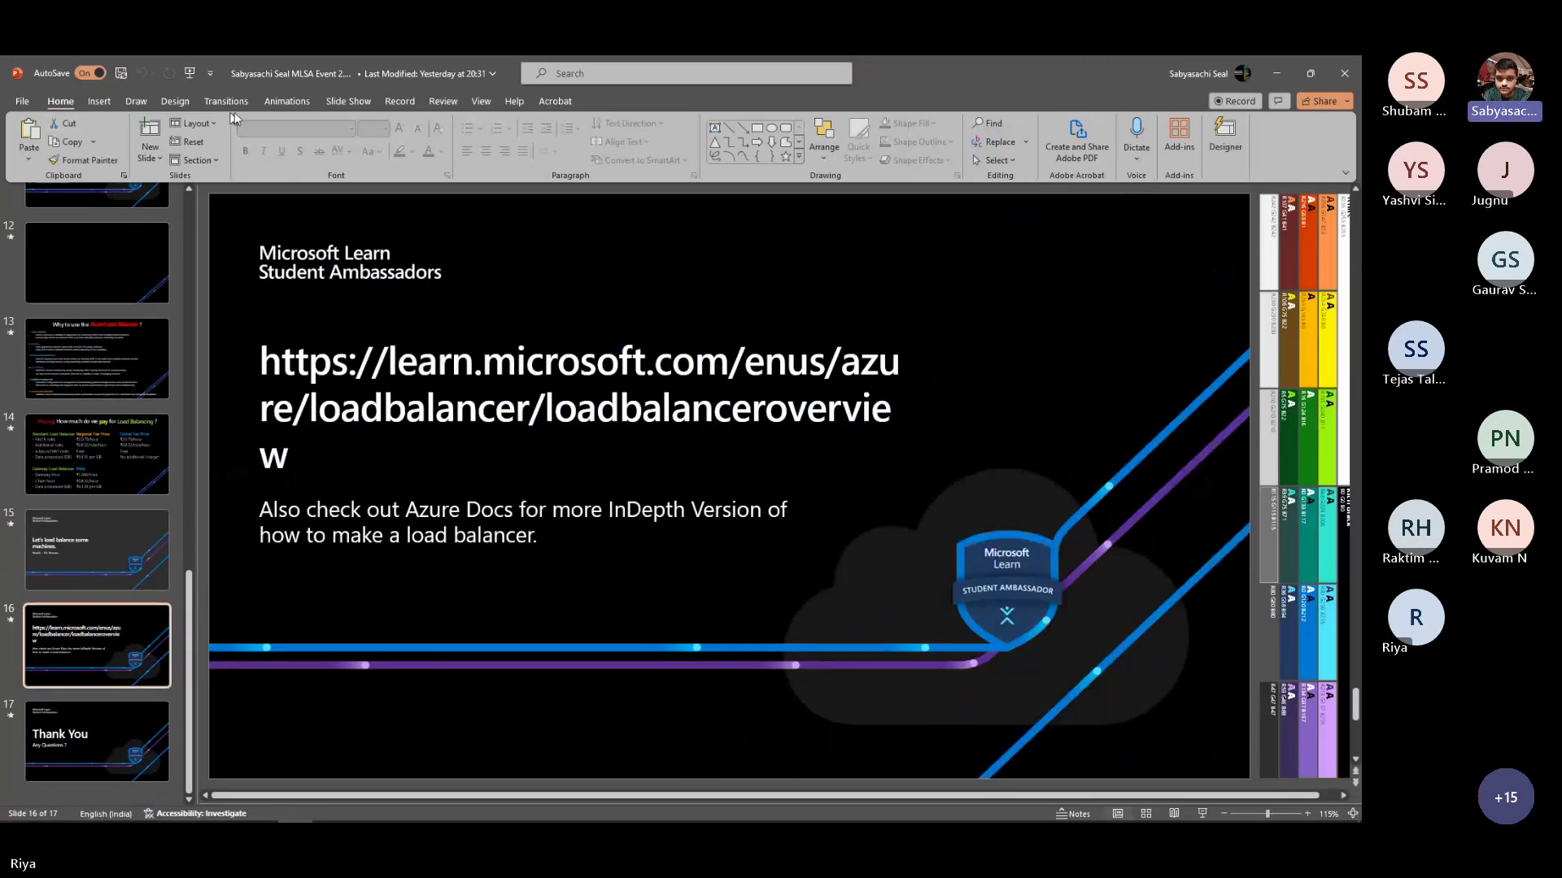